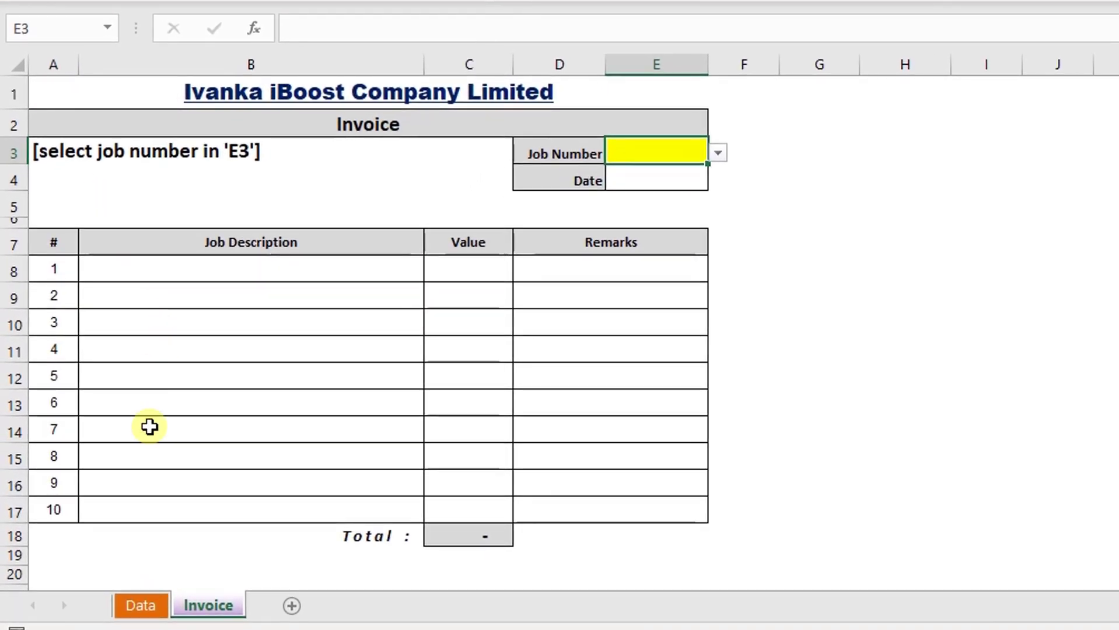
- Select the Billable Tasks and Company Details tables on the Data sheet
left_click(140, 605)
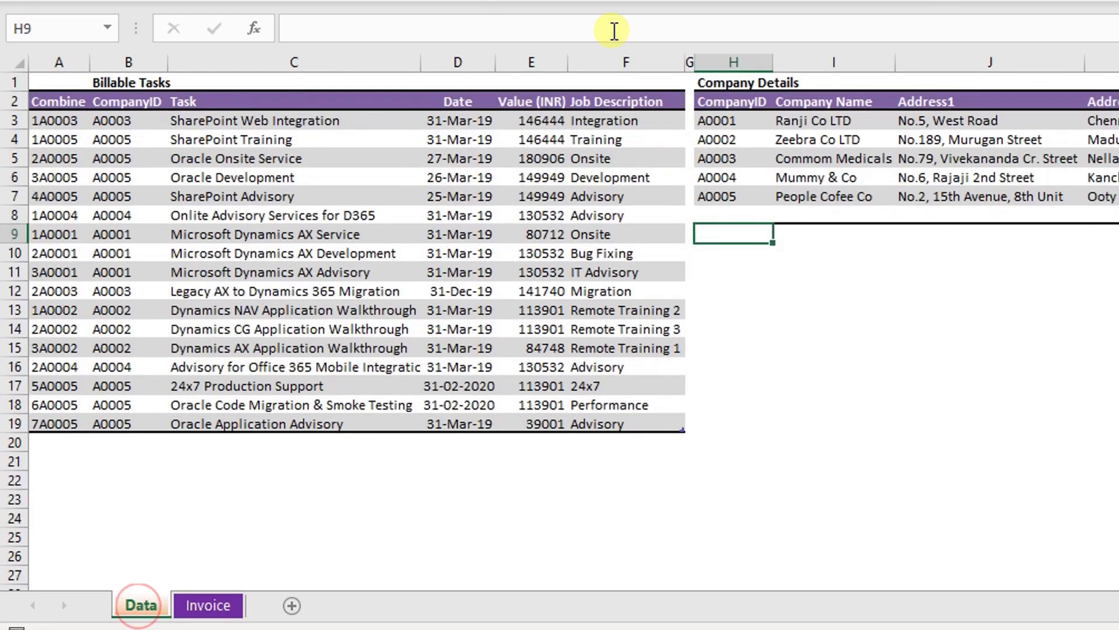
left_click_drag(625, 62, 36, 58)
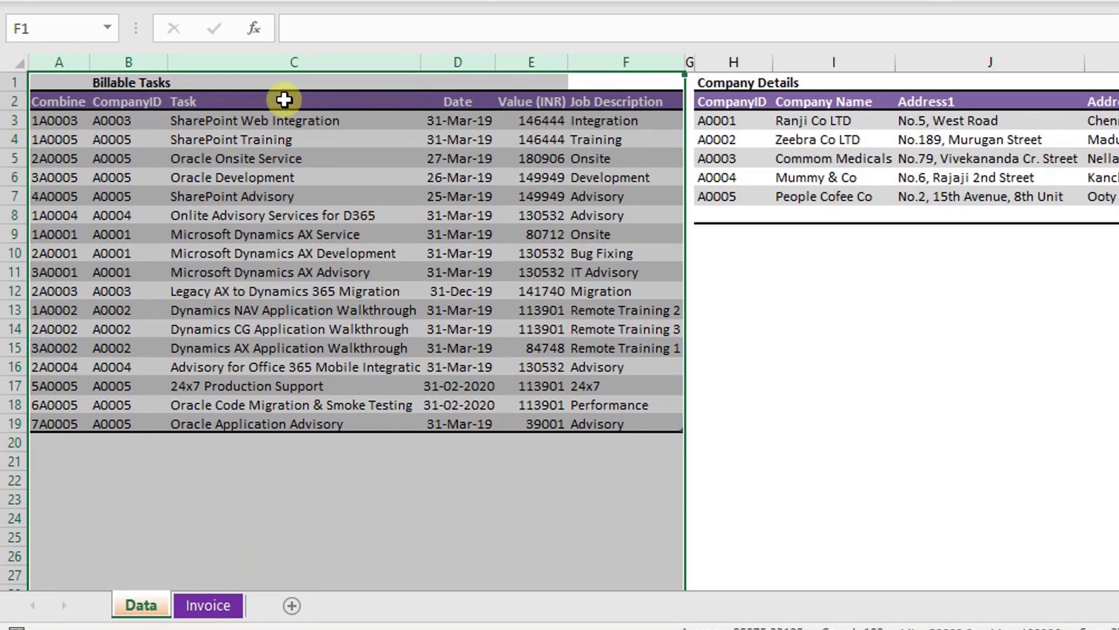
left_click_drag(736, 60, 1102, 53)
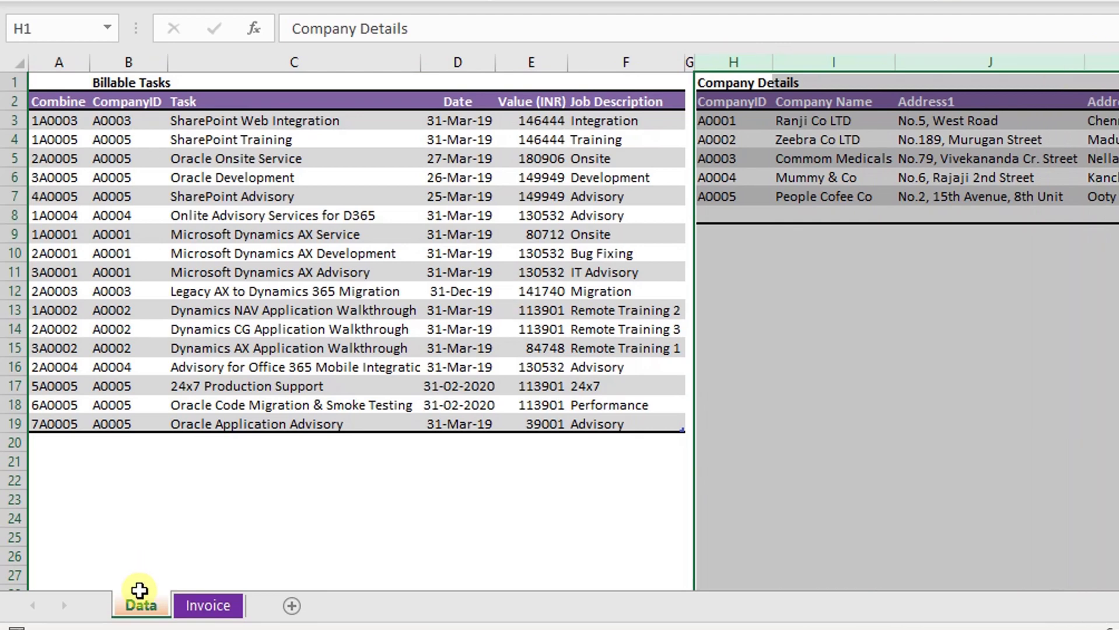
left_click(205, 607)
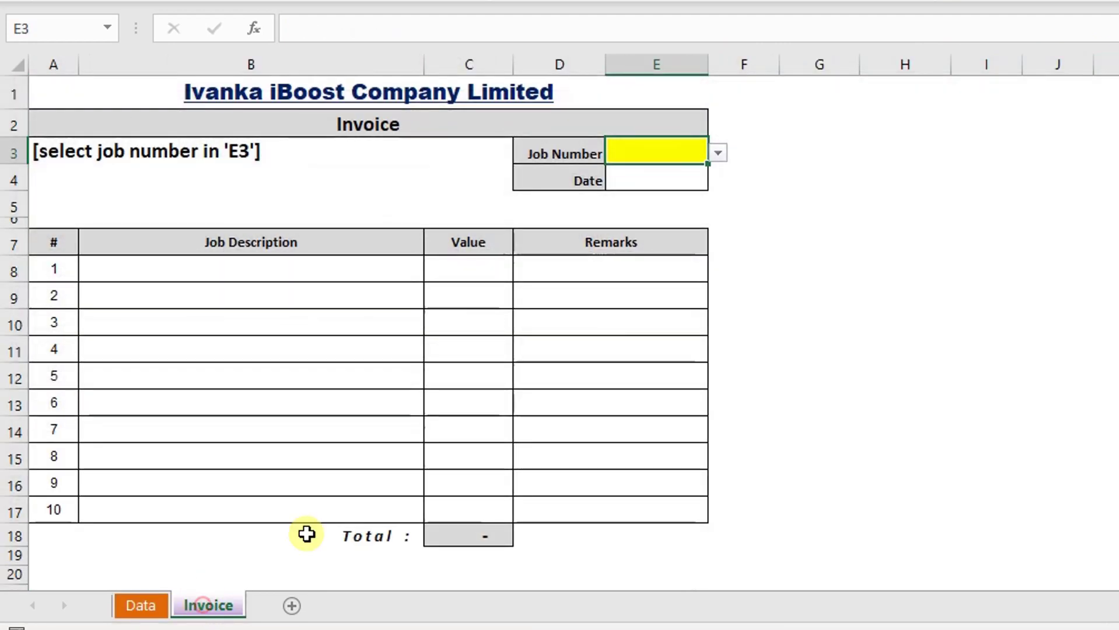
- Choose job A0001 so the invoice fills with Ranji Co LTD's details and a 3,41,775 total
left_click(717, 153)
left_click(699, 174)
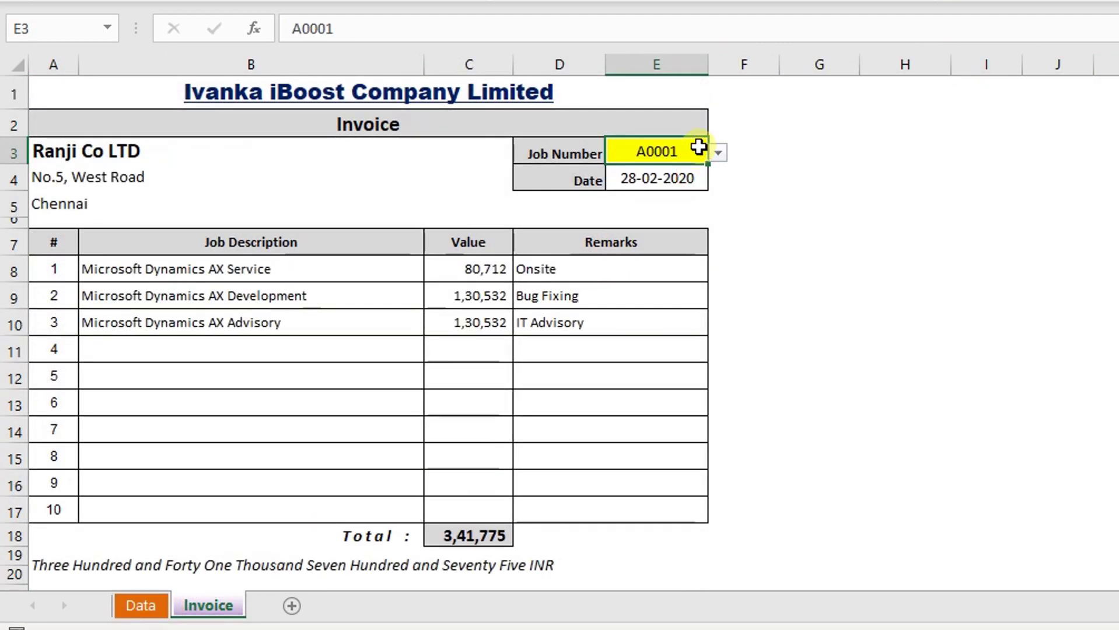
left_click(635, 150)
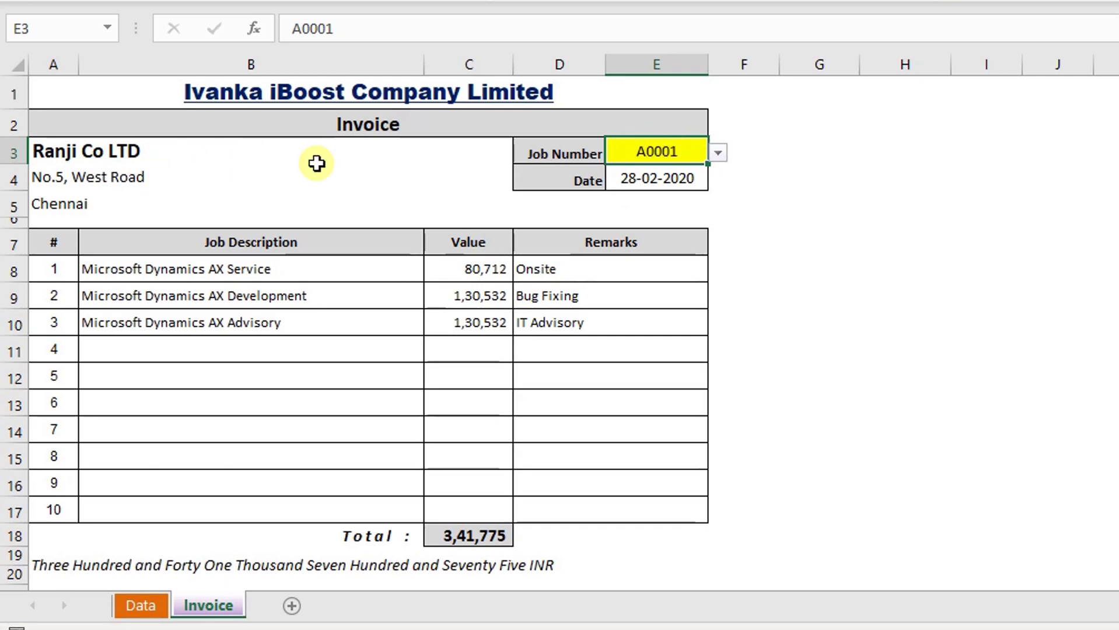
left_click(139, 592)
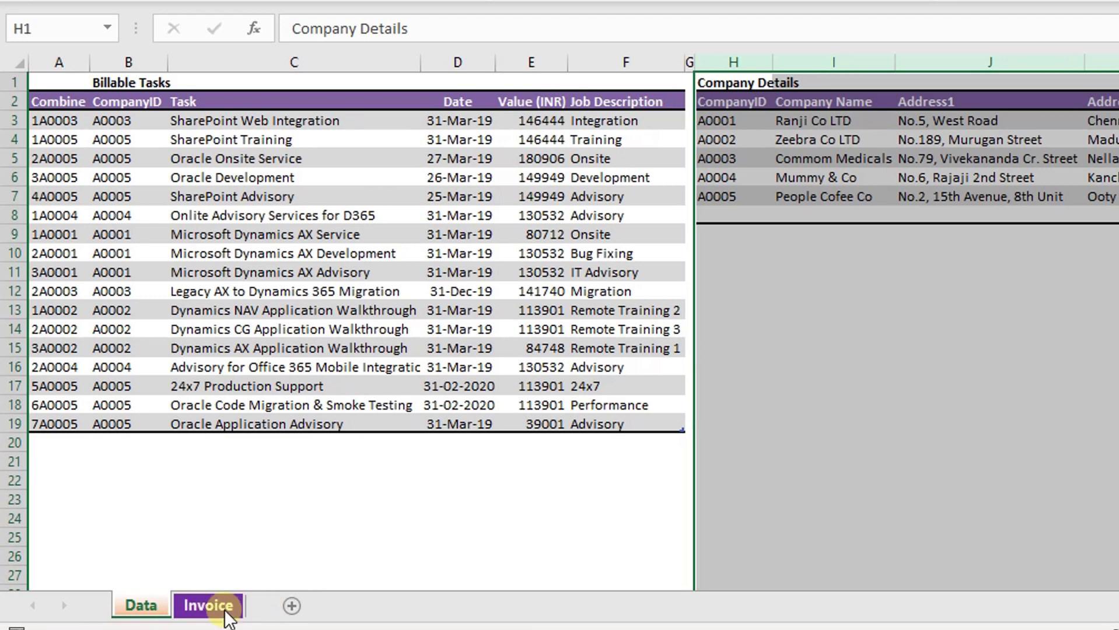
left_click(204, 606)
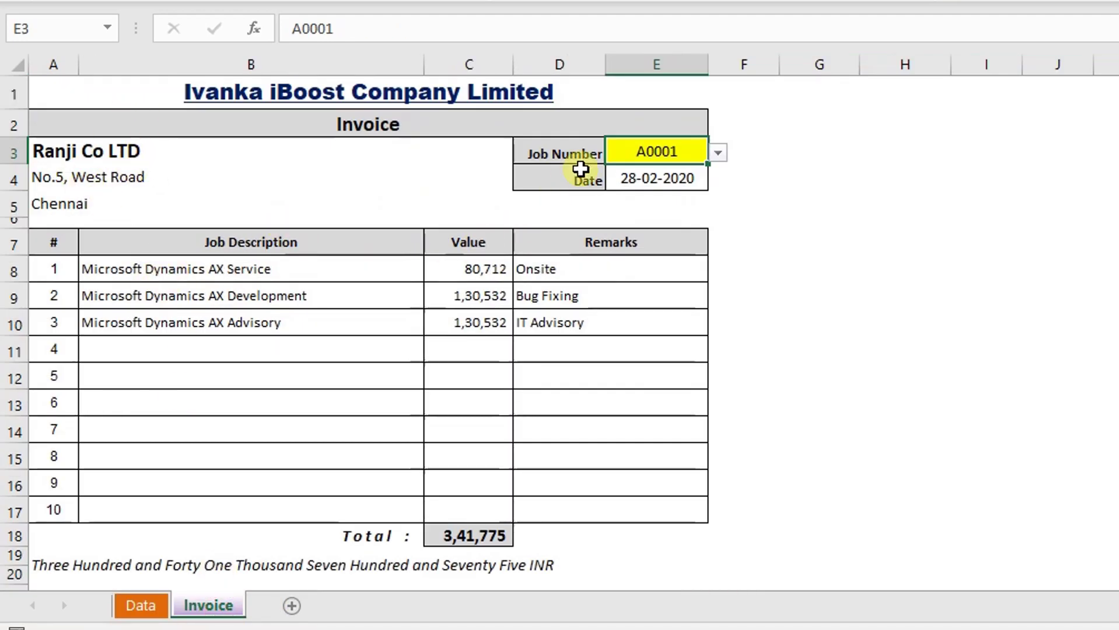
left_click(143, 606)
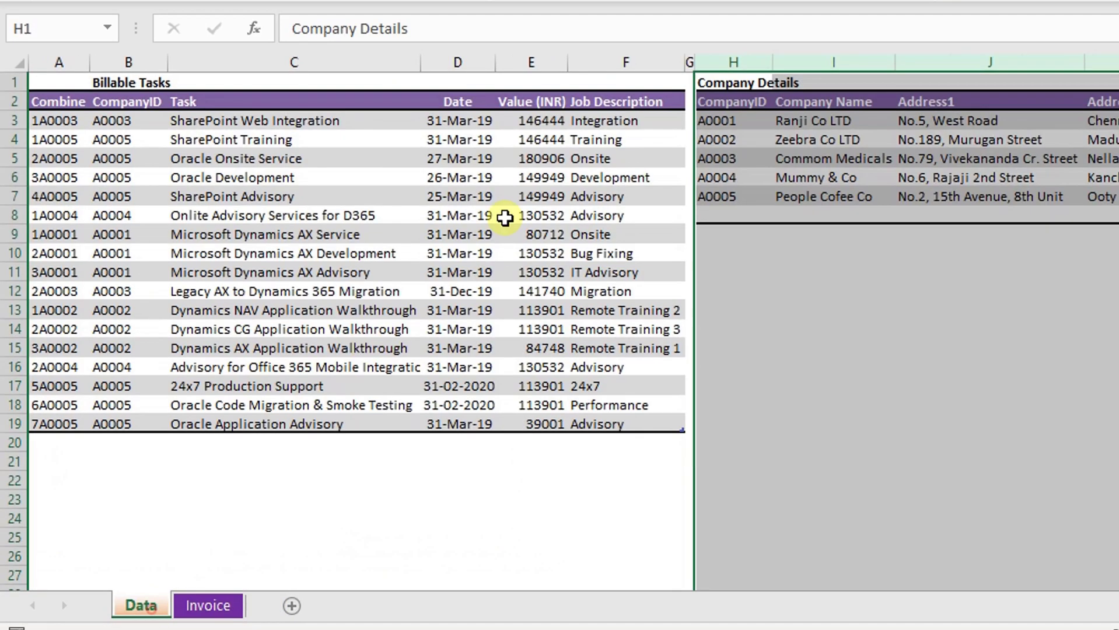
left_click(230, 603)
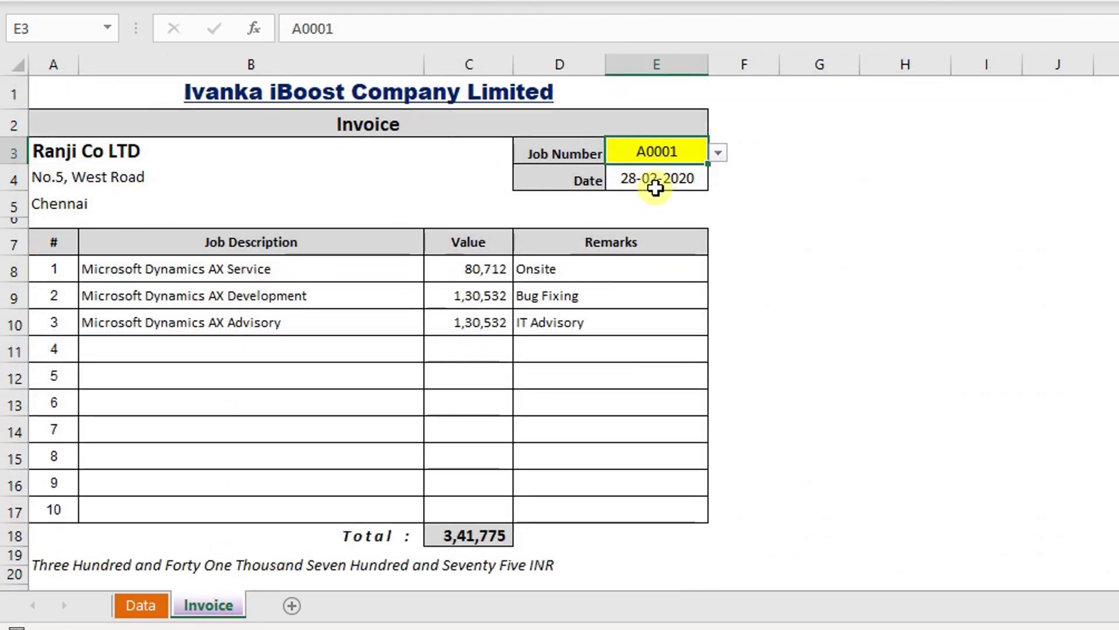
left_click(718, 153)
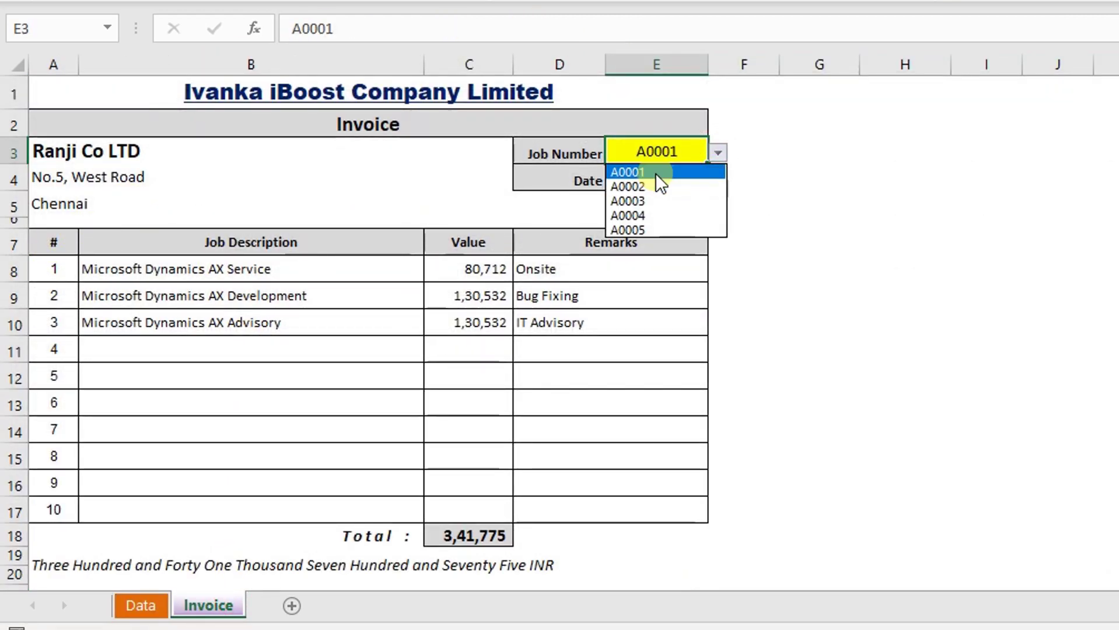
- Step the job number through A0002 and A0004 to A0005, showing People Cofee Co's seven jobs
left_click(654, 173)
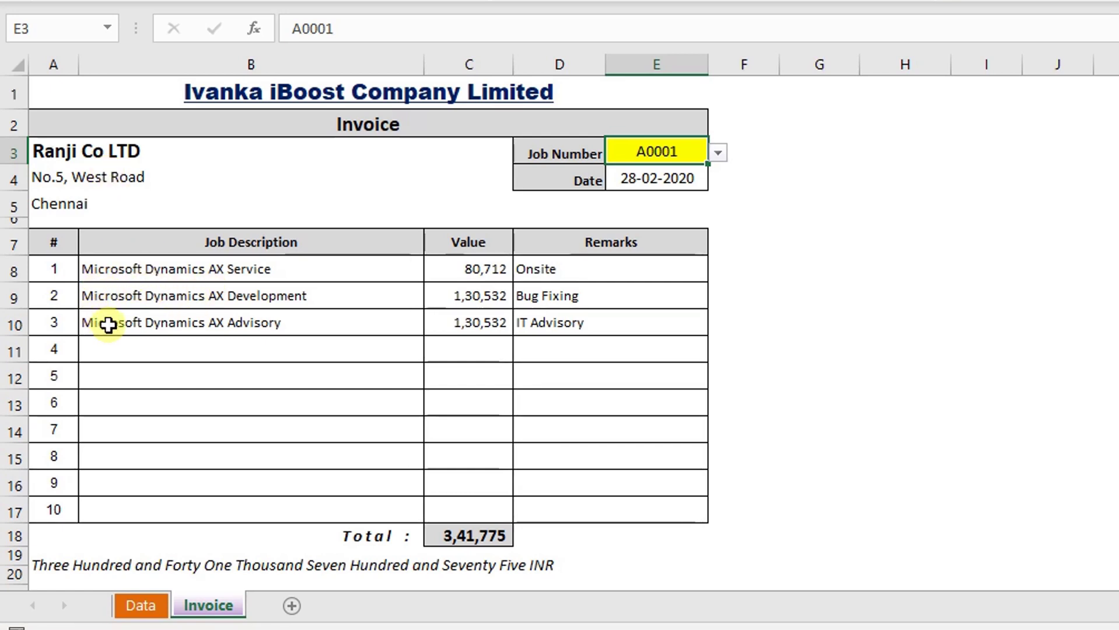
left_click(718, 153)
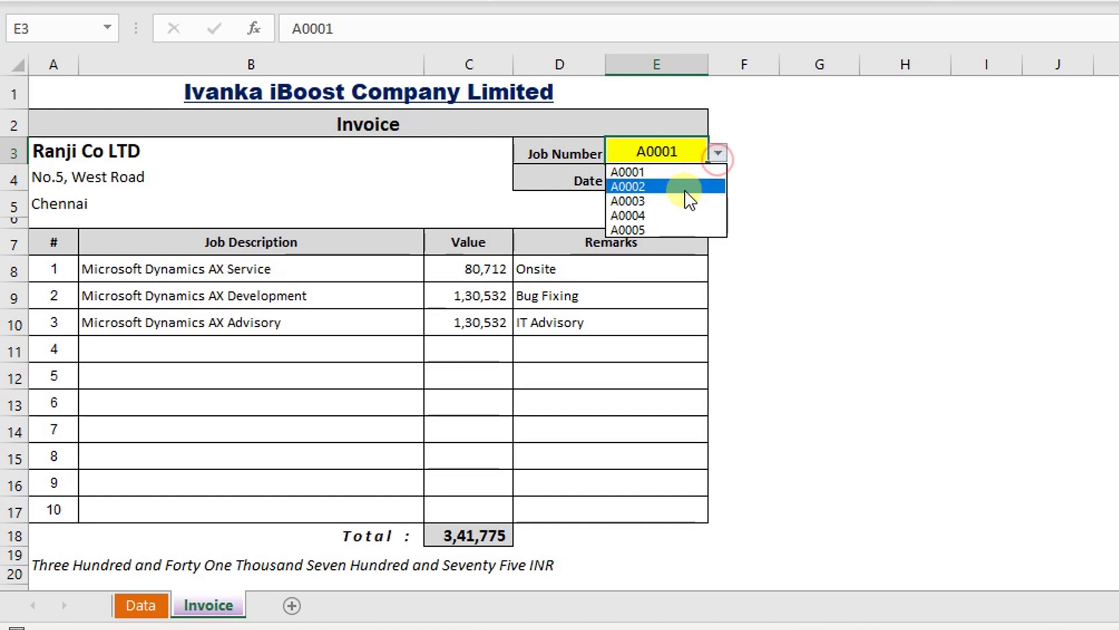
left_click(688, 185)
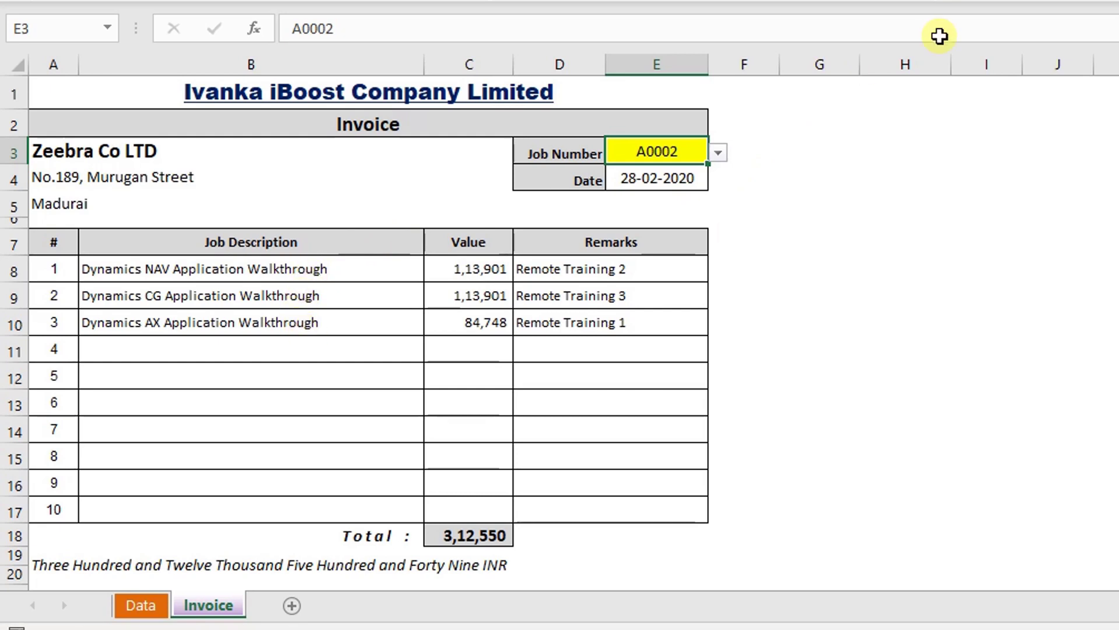
left_click(718, 152)
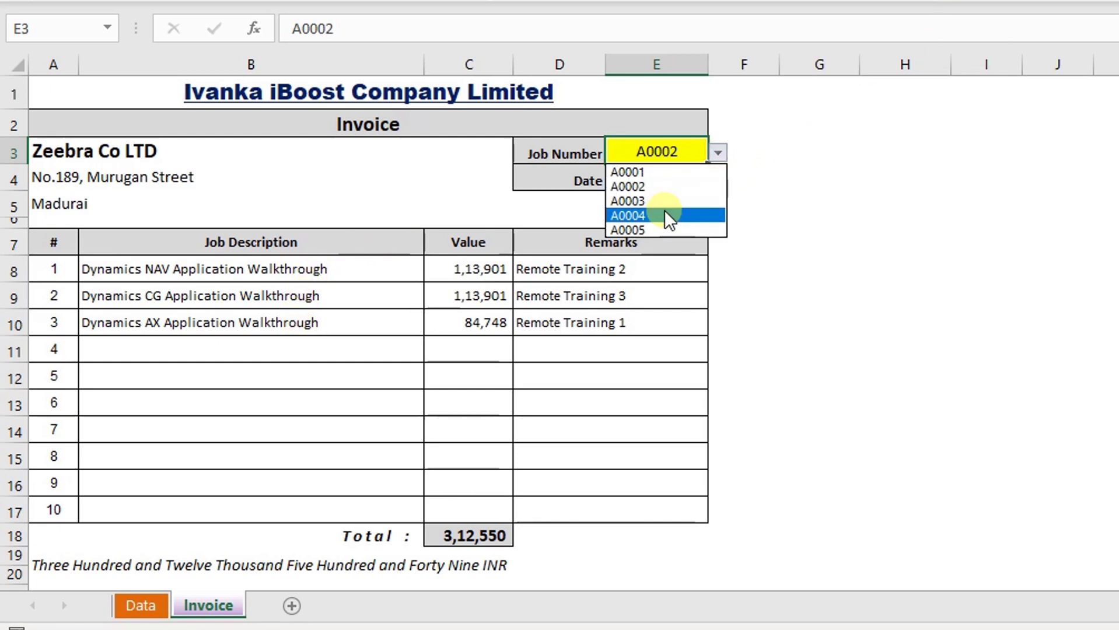
left_click(666, 214)
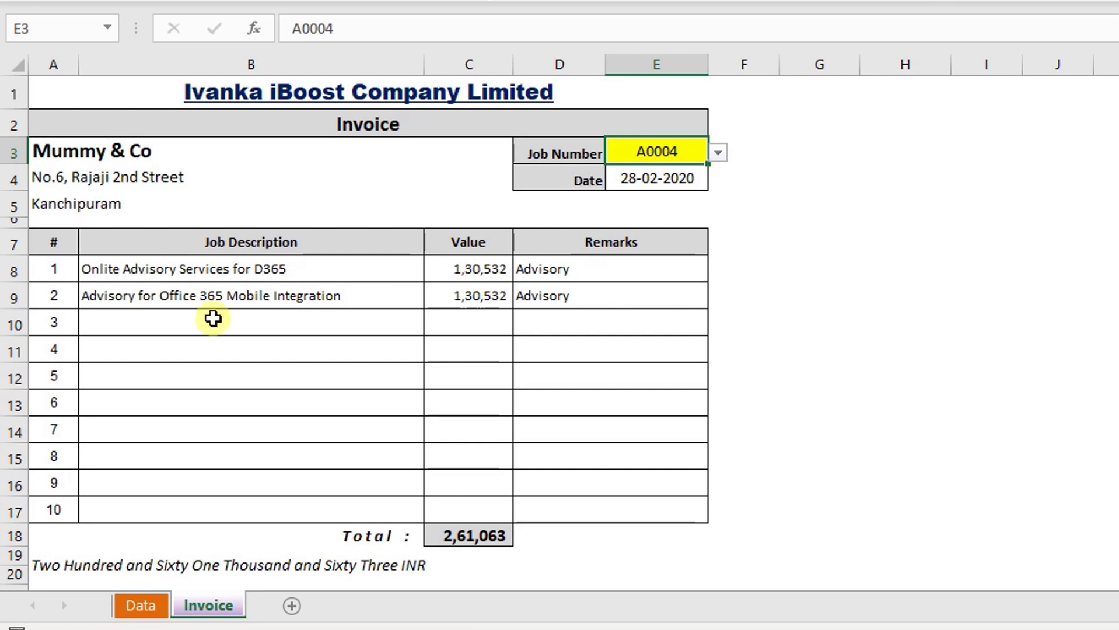
left_click(716, 151)
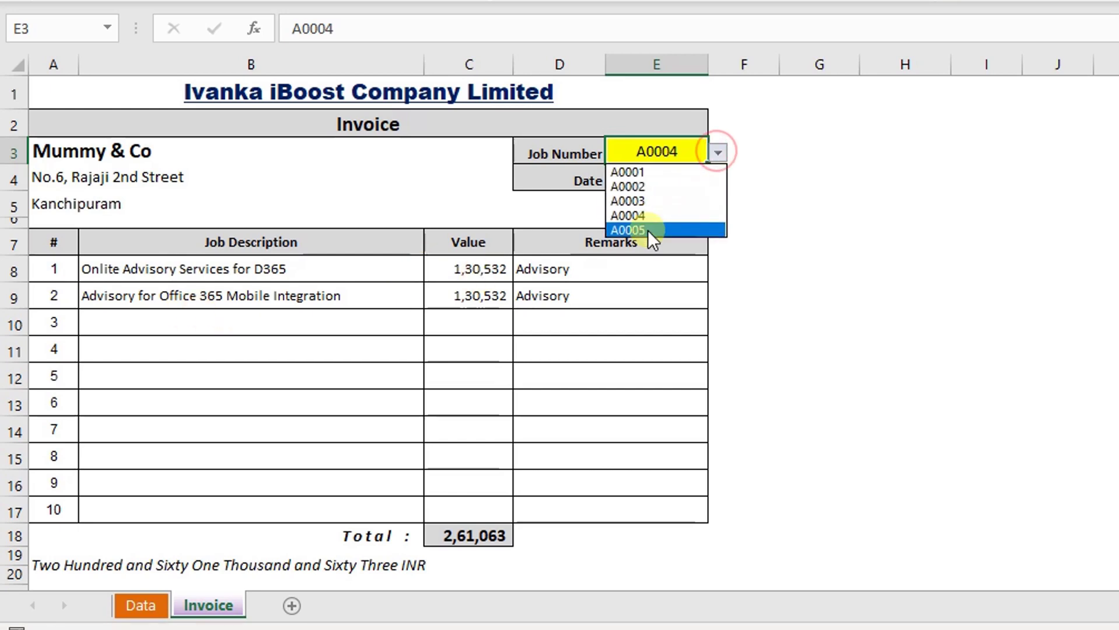
left_click(648, 231)
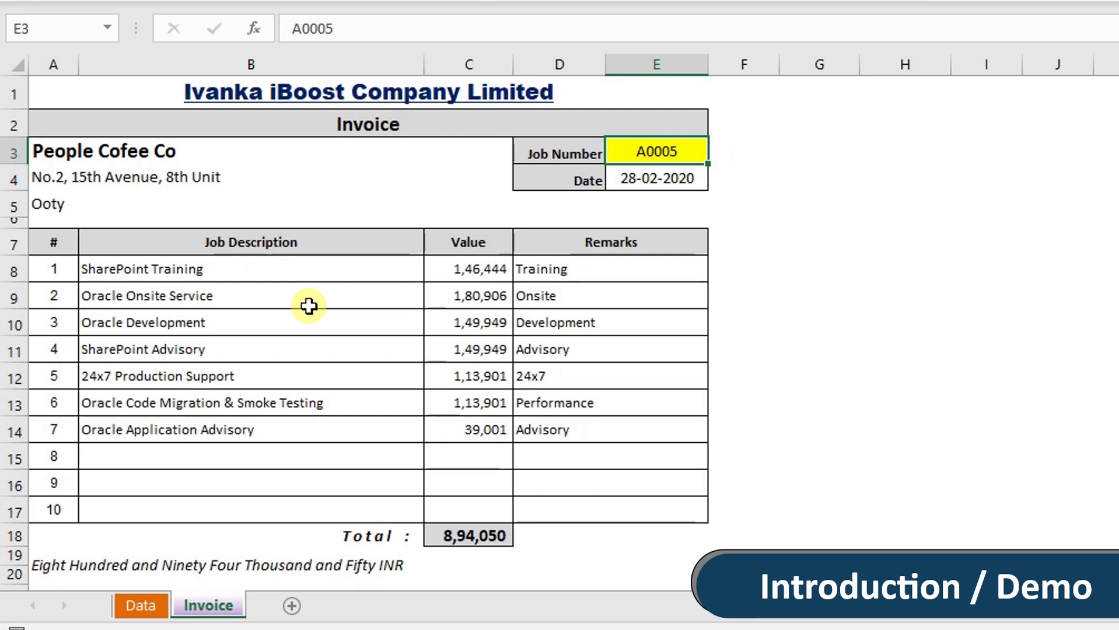
- Inspect the IFERROR address formula in A3:C5 and the E3 job list, then switch to Backup.xlsx
left_click_drag(213, 153, 193, 210)
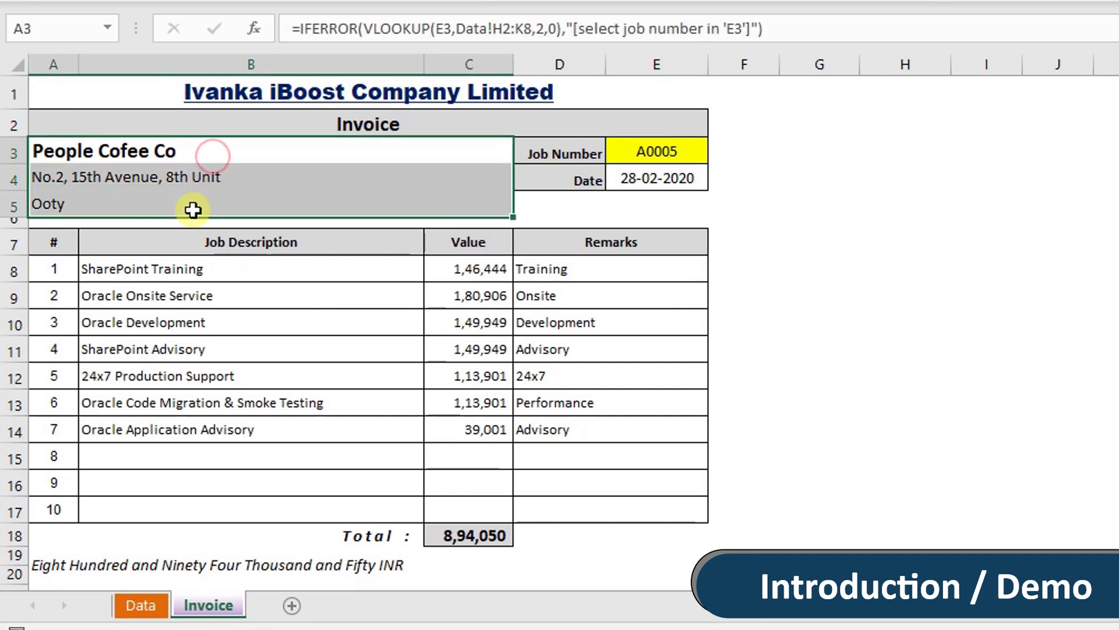
left_click(819, 182)
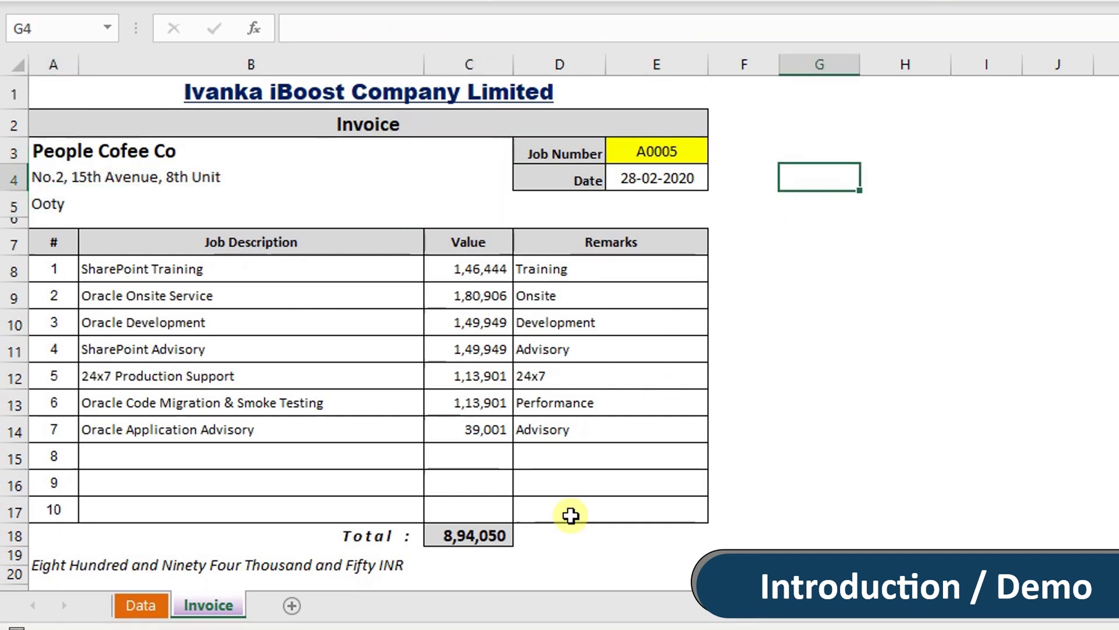
left_click(688, 153)
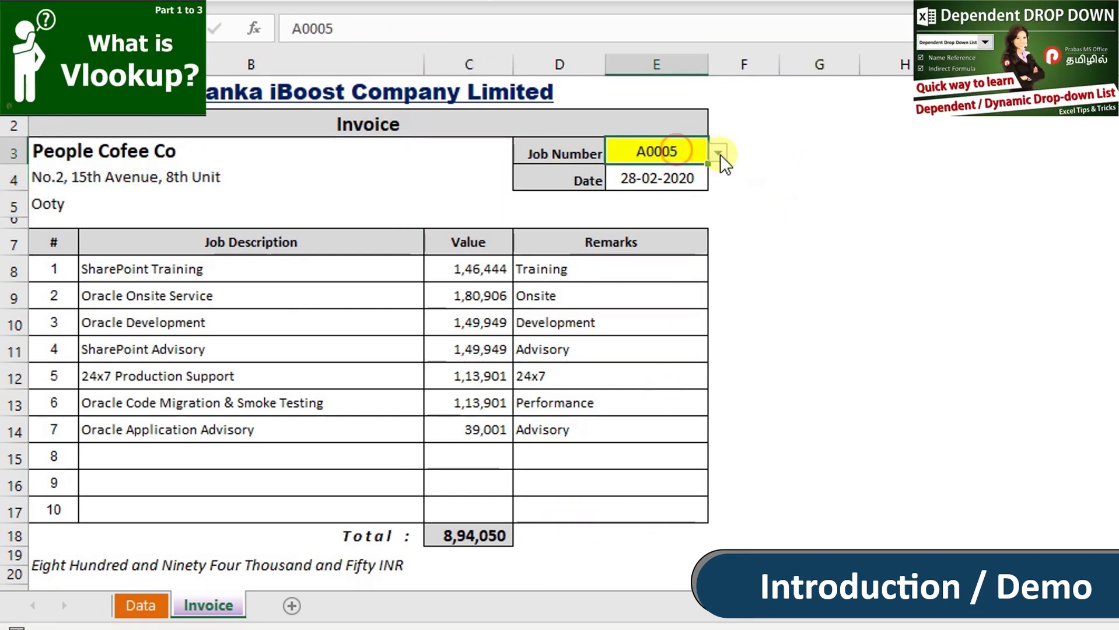
left_click(719, 153)
key("Escape")
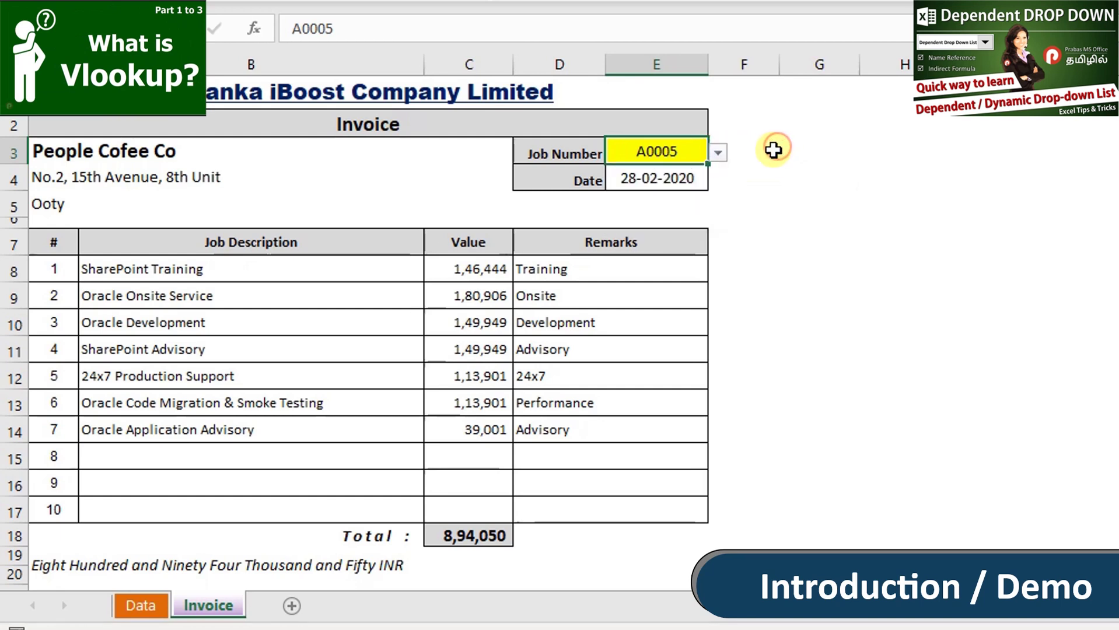
left_click(769, 142)
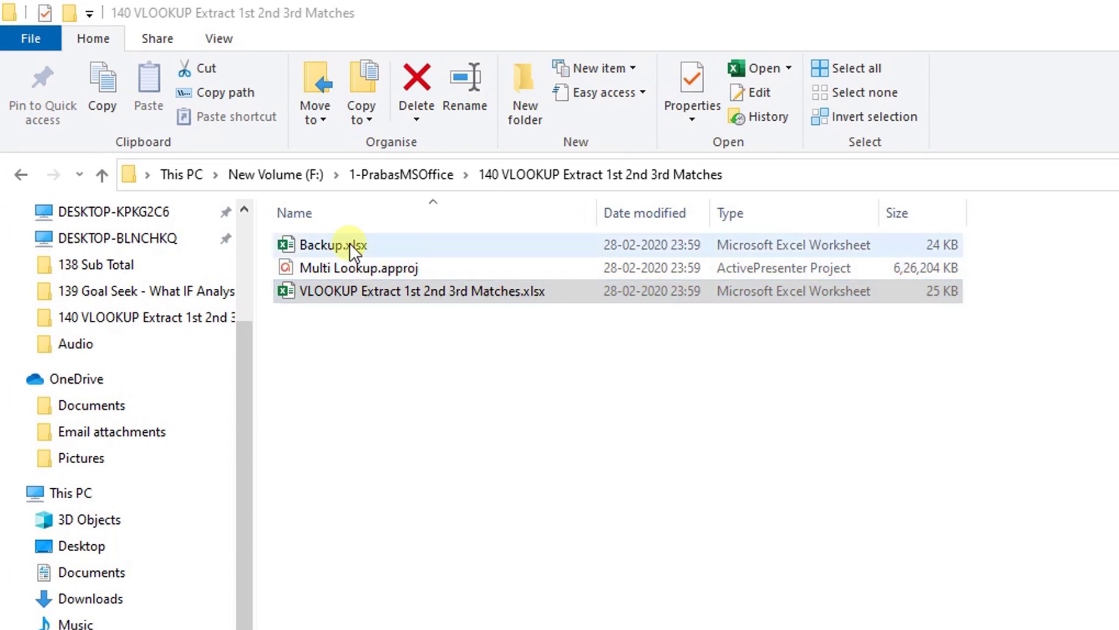
left_click(350, 243)
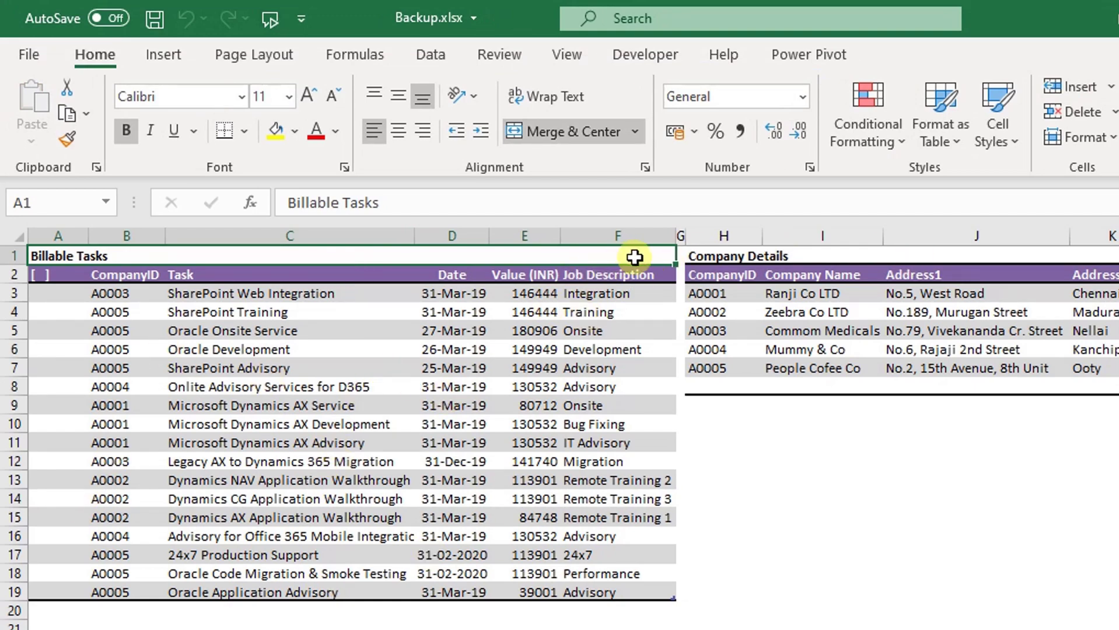
- Walk through the Billable Tasks rows, highlighting the first task's date, value and description
left_click_drag(634, 257, 74, 598)
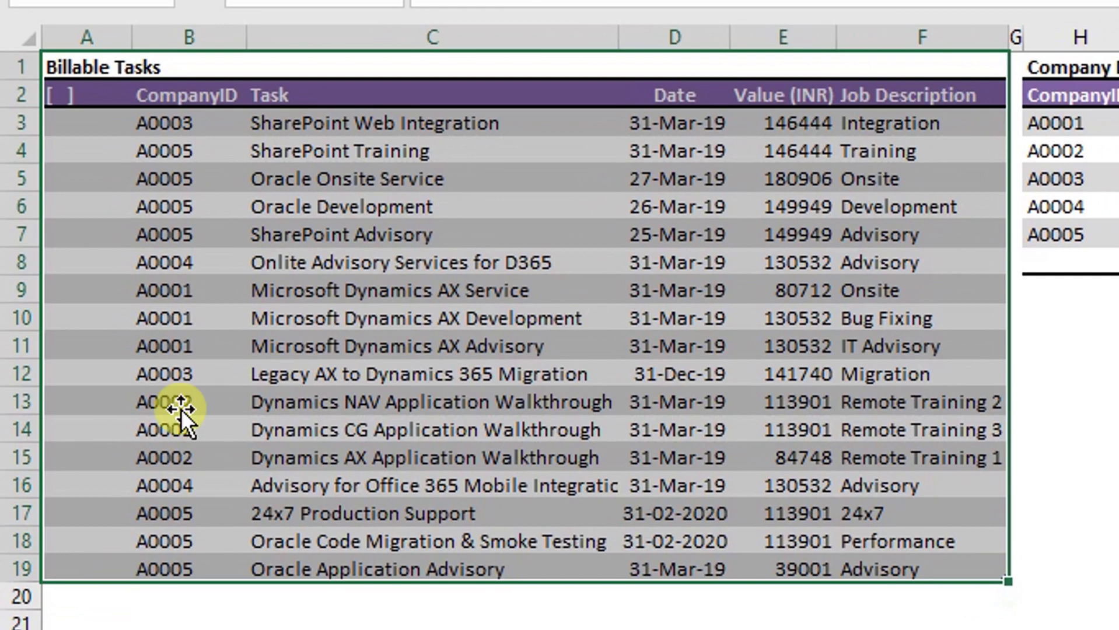
left_click_drag(207, 140, 927, 116)
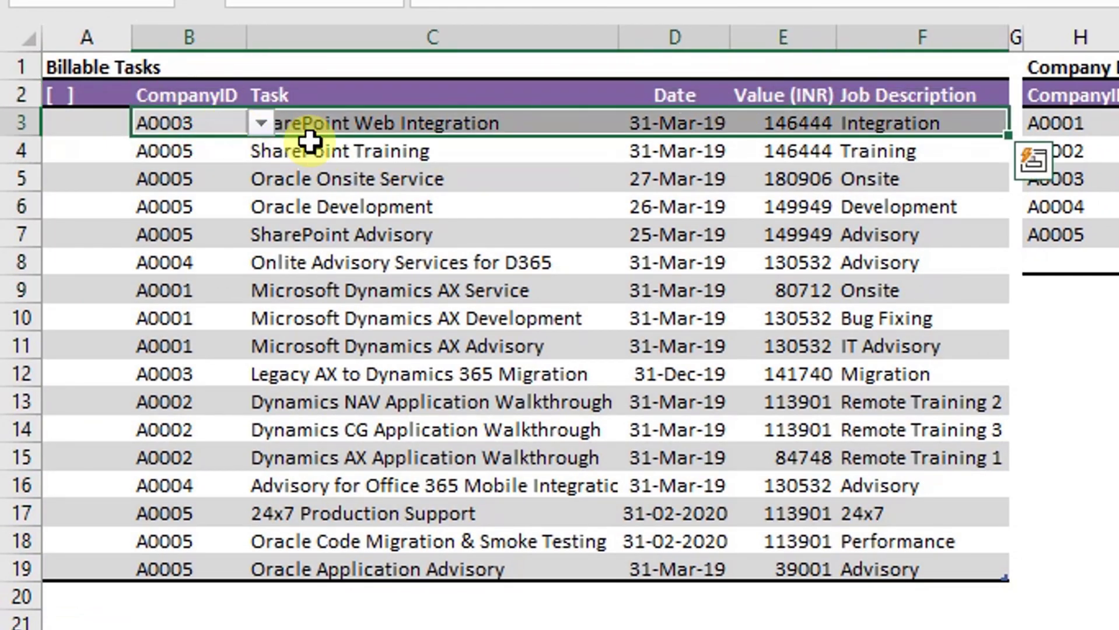
left_click(319, 124)
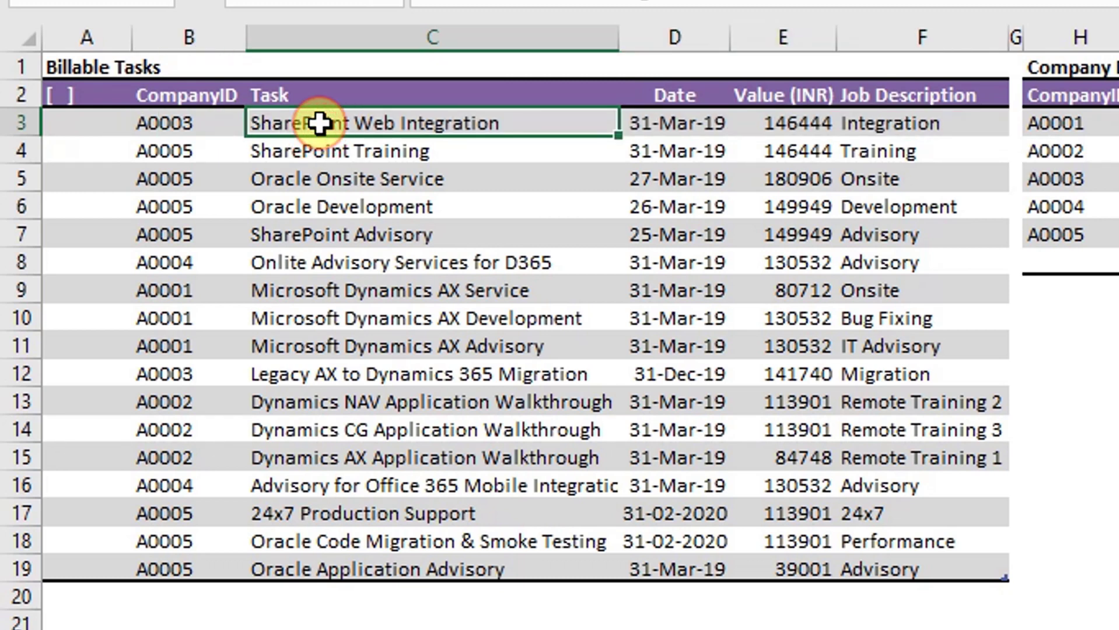
left_click(668, 124)
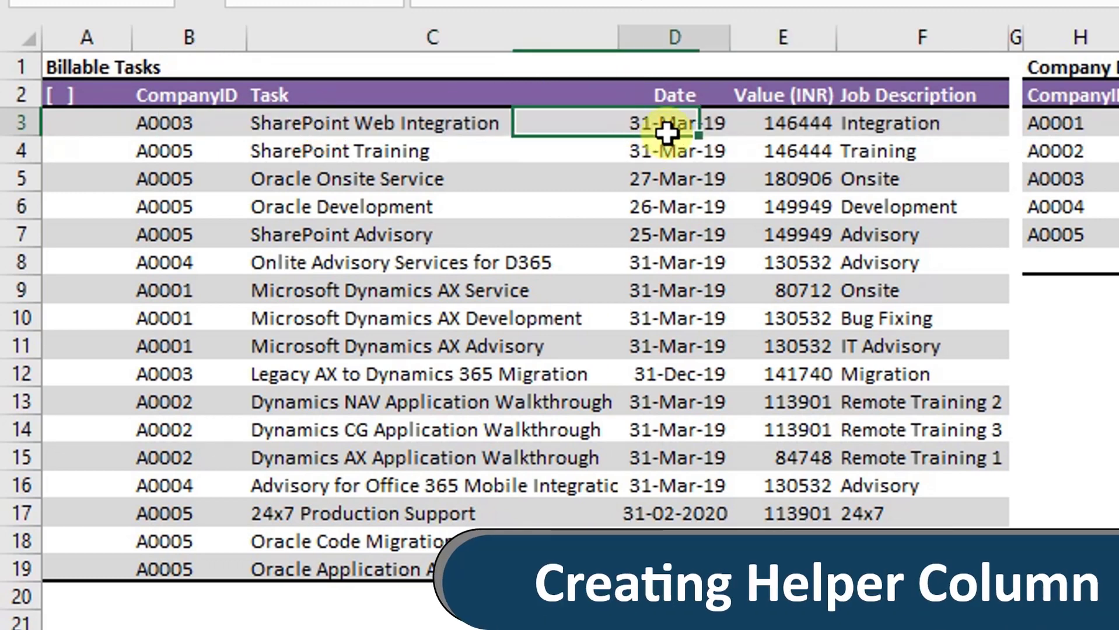
left_click(790, 126)
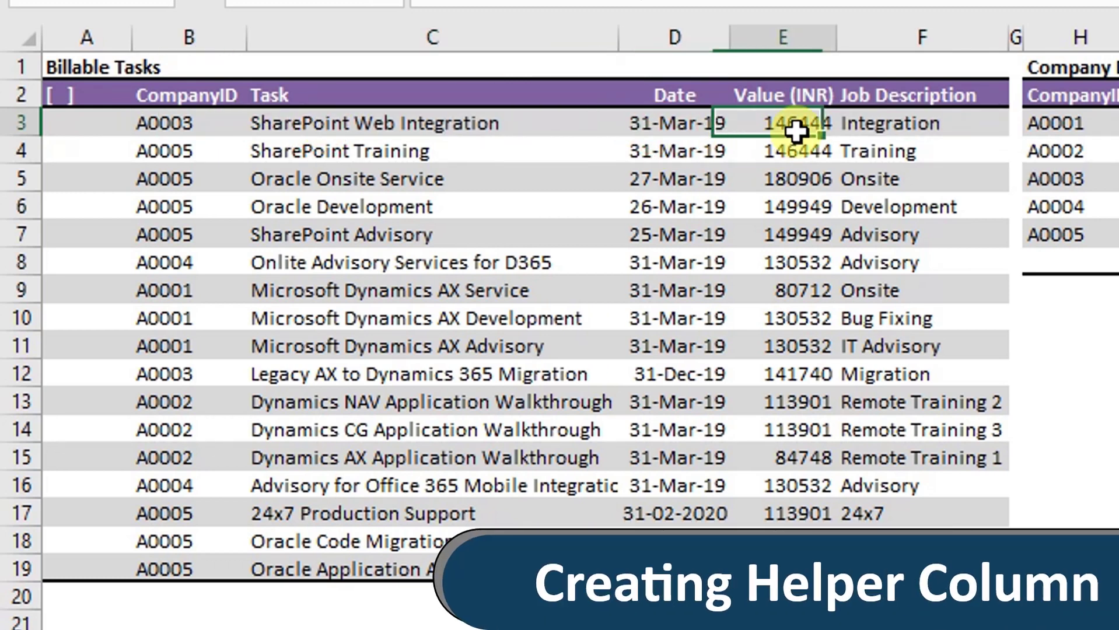
left_click(866, 121)
mouse_move(197, 160)
left_mouse_down()
mouse_move(879, 169)
mouse_move(892, 158)
left_mouse_up()
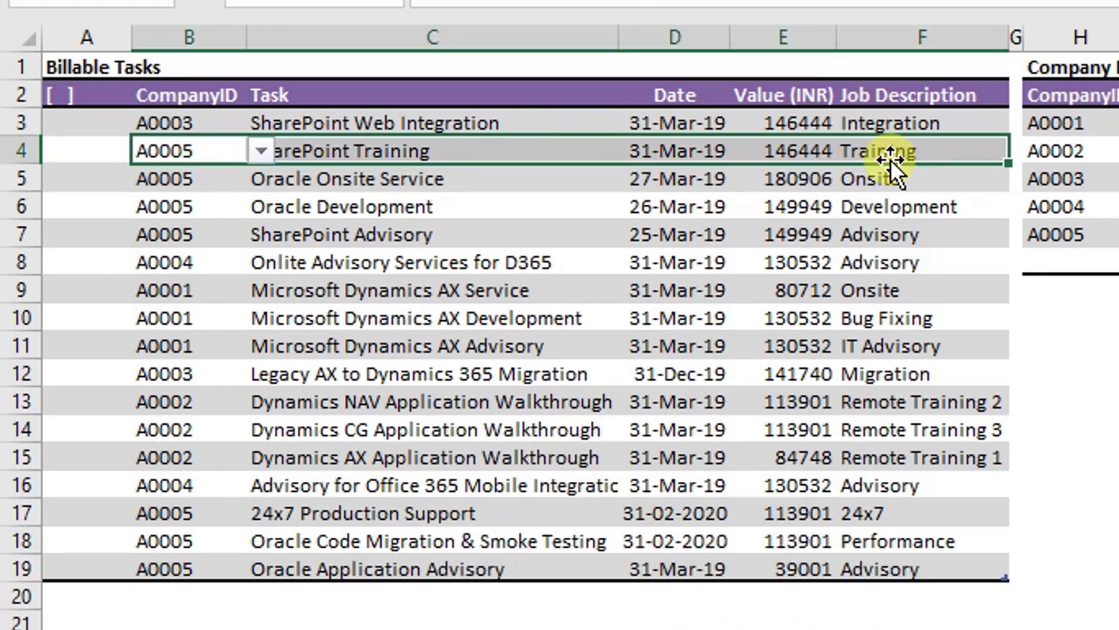
left_click(159, 156)
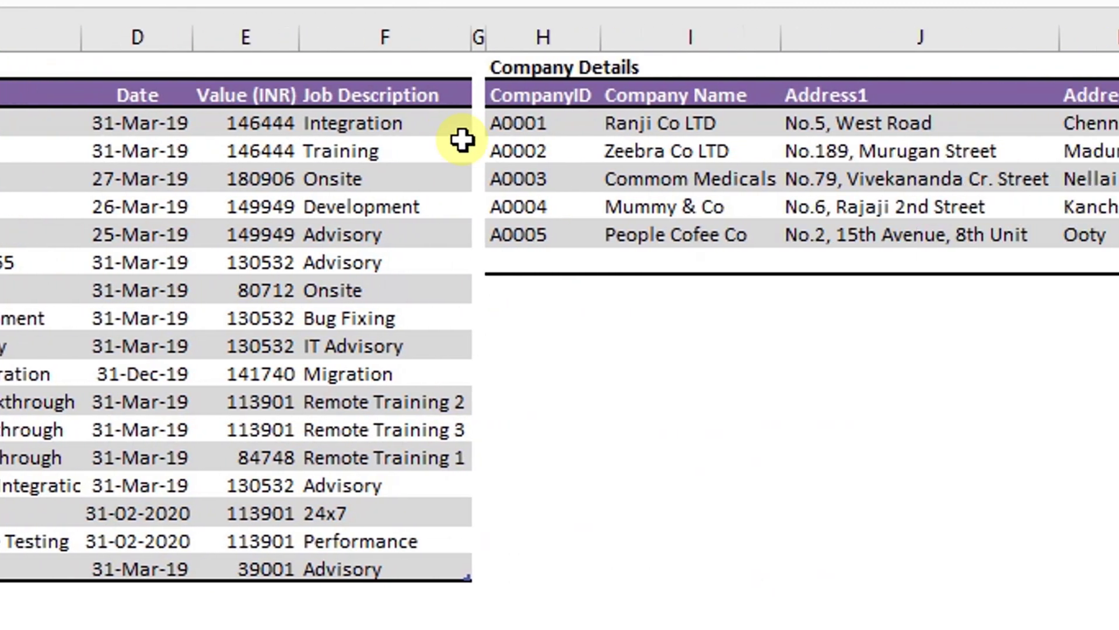
- Highlight company A0001's ID, name and address in the Company Details list
left_click_drag(291, 123, 294, 235)
left_click(304, 126)
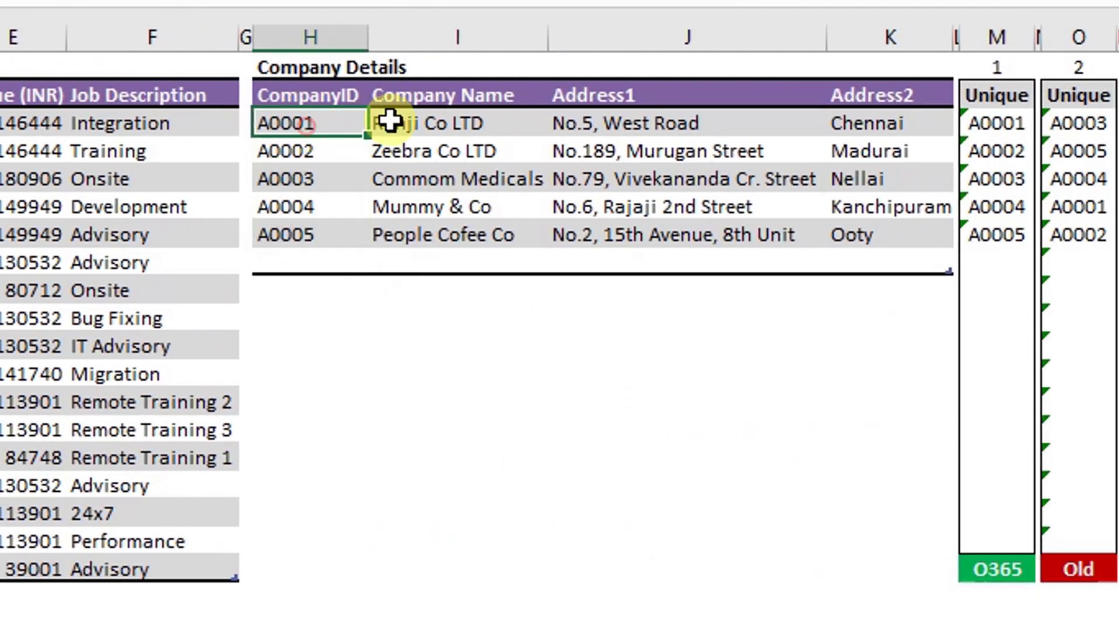
left_click_drag(390, 121, 849, 123)
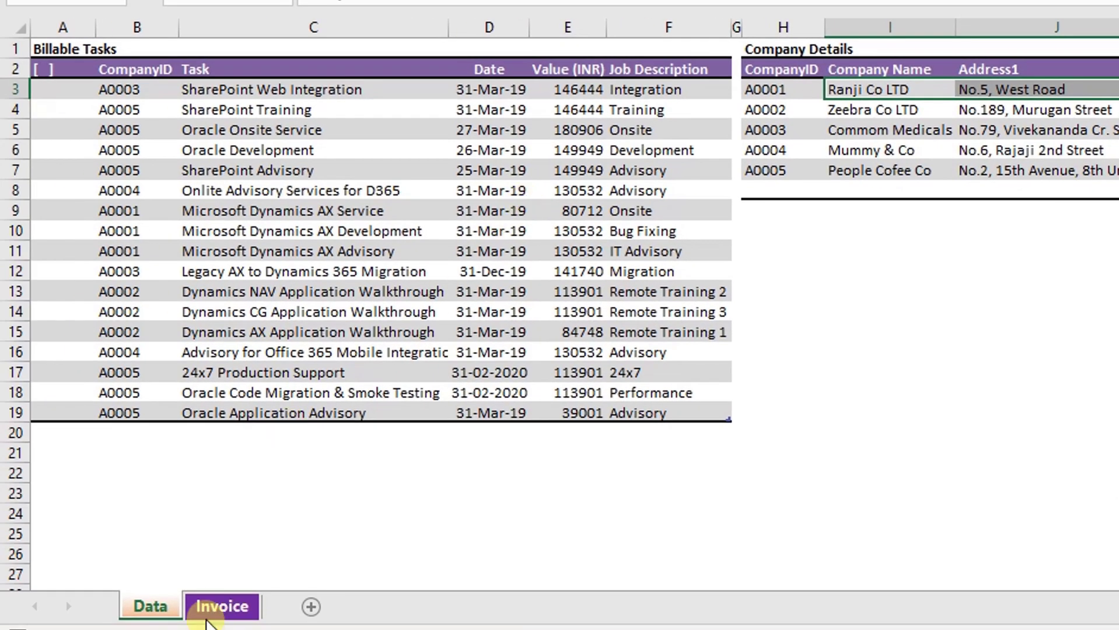
- Choose job number A0001 from the E3 dropdown on the Invoice sheet
left_click(213, 610)
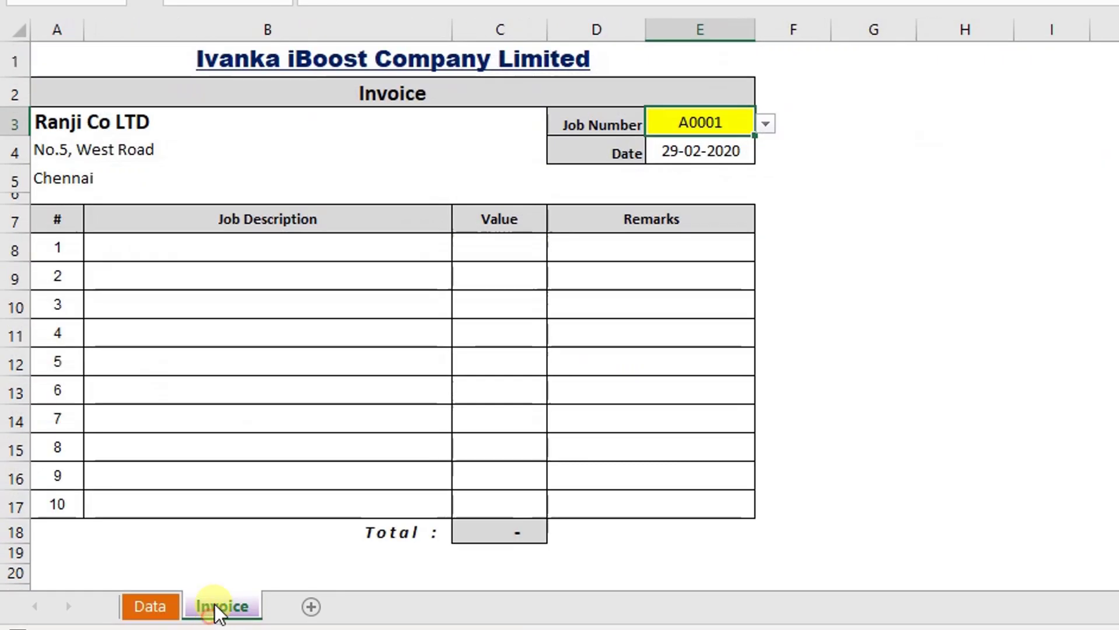
left_click(762, 171)
left_click(700, 122)
left_click(765, 123)
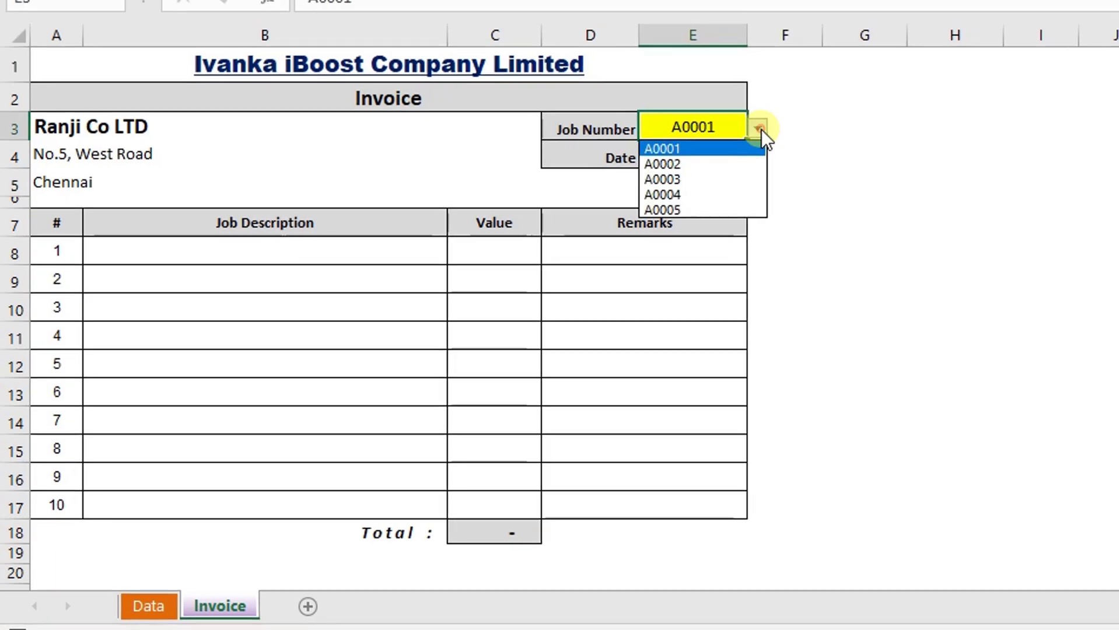
left_click(676, 168)
left_click(781, 143)
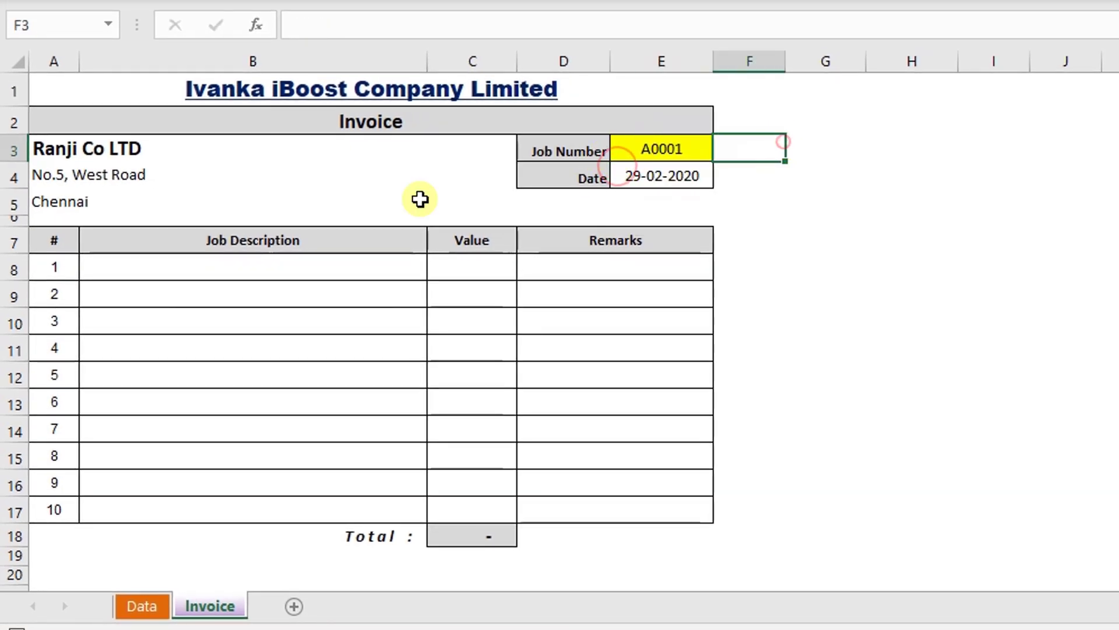
- Compare the invoice's job number with the Data sheet, marking the first A0001 job in row 9
left_click(142, 606)
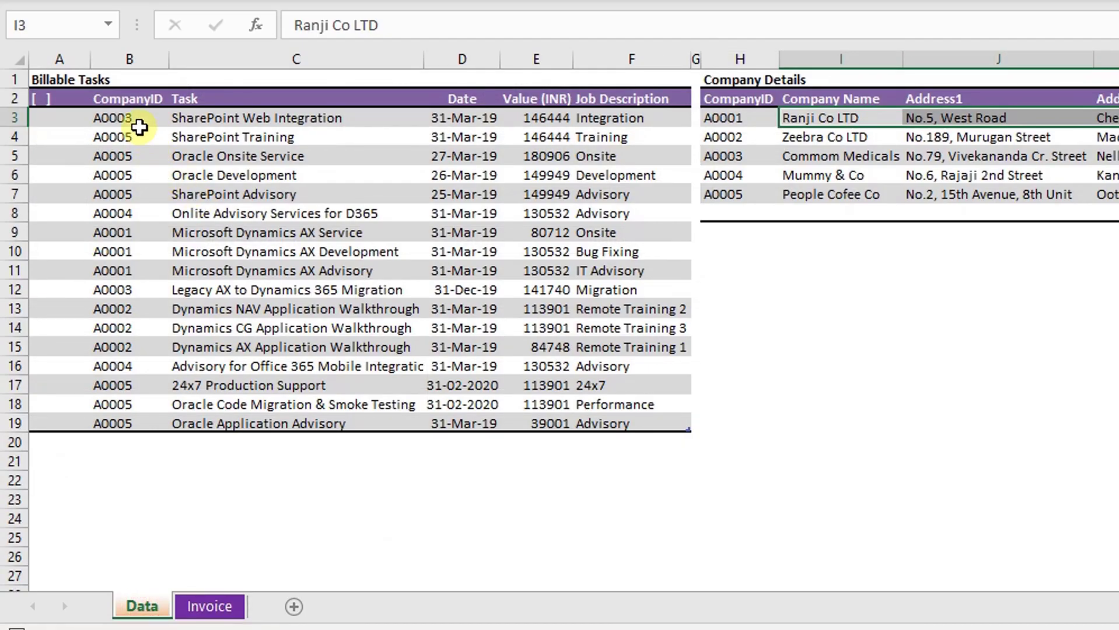
left_click(208, 606)
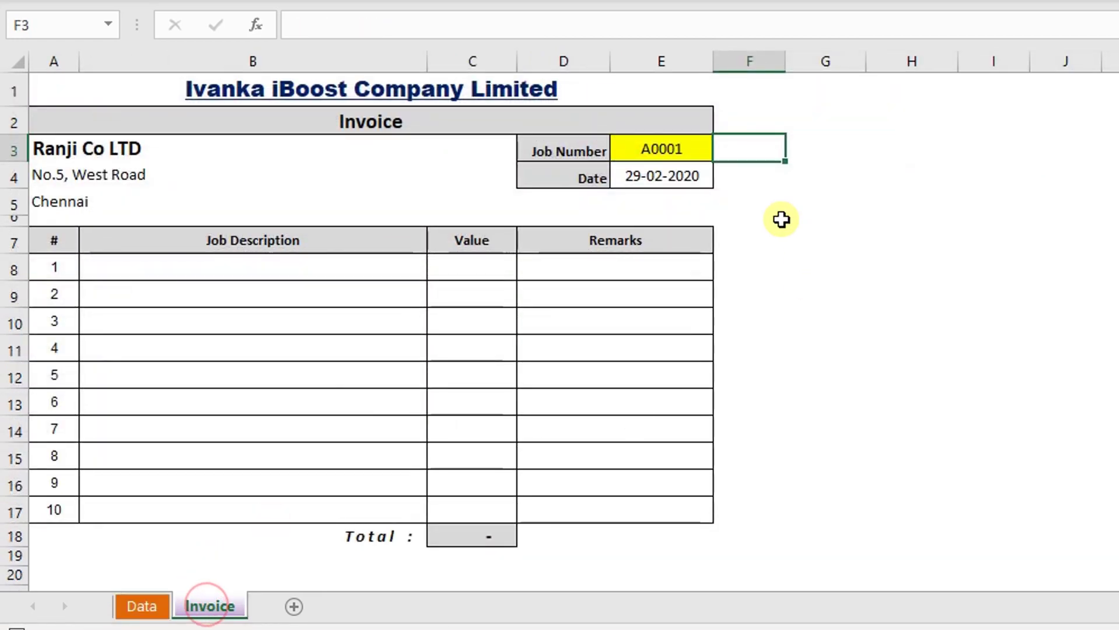
left_click(648, 149)
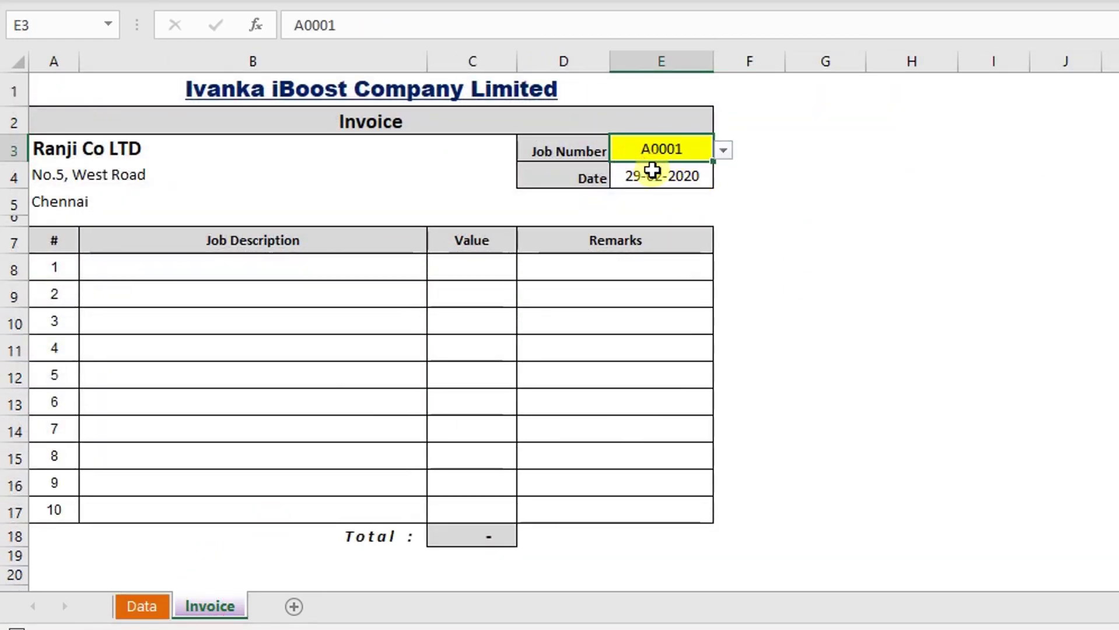
left_click(154, 606)
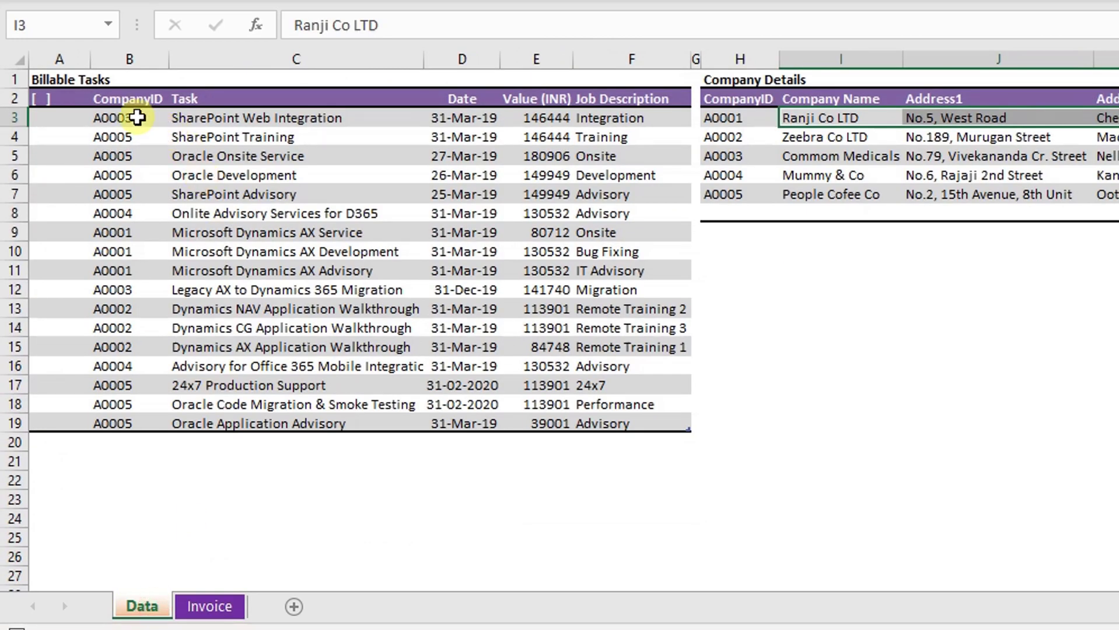
left_click(121, 233)
left_click_drag(120, 233, 46, 237)
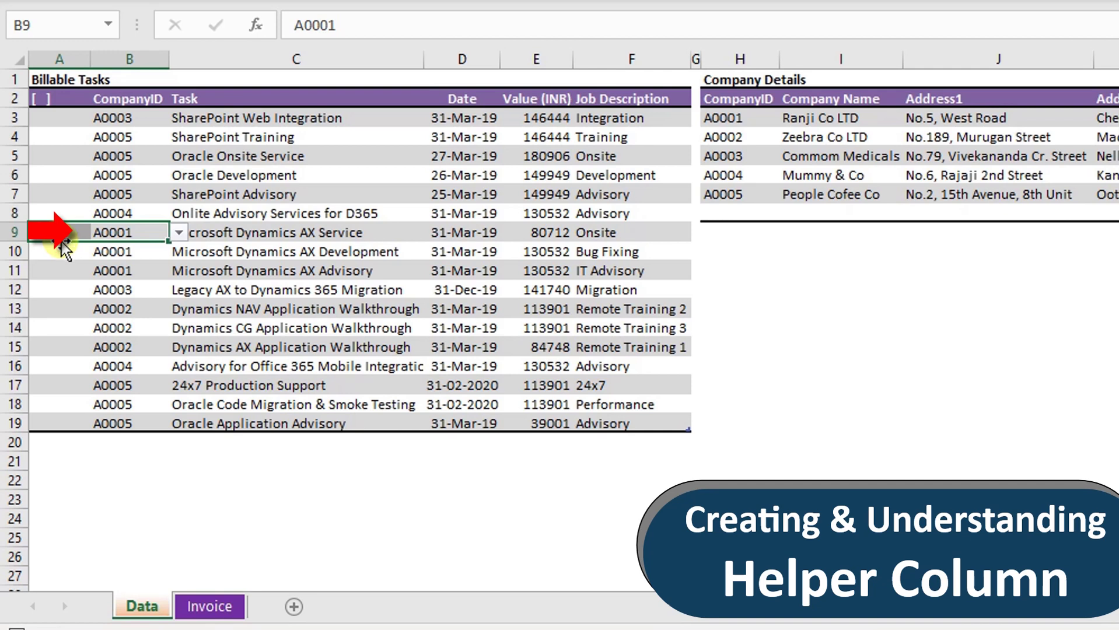
left_click_drag(140, 232, 610, 230)
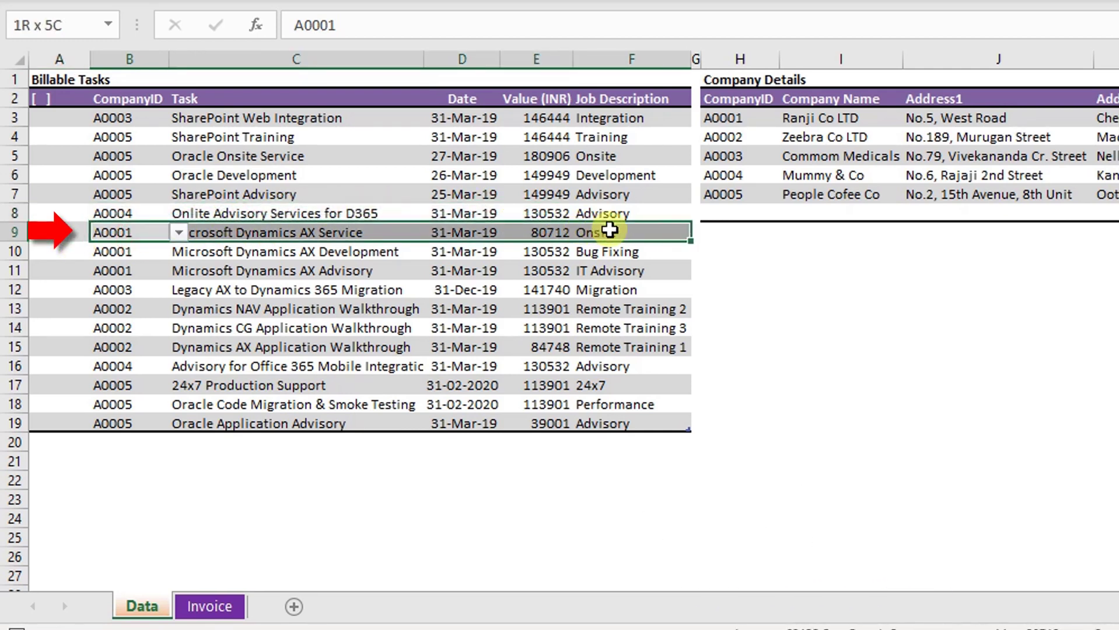
left_click(113, 252)
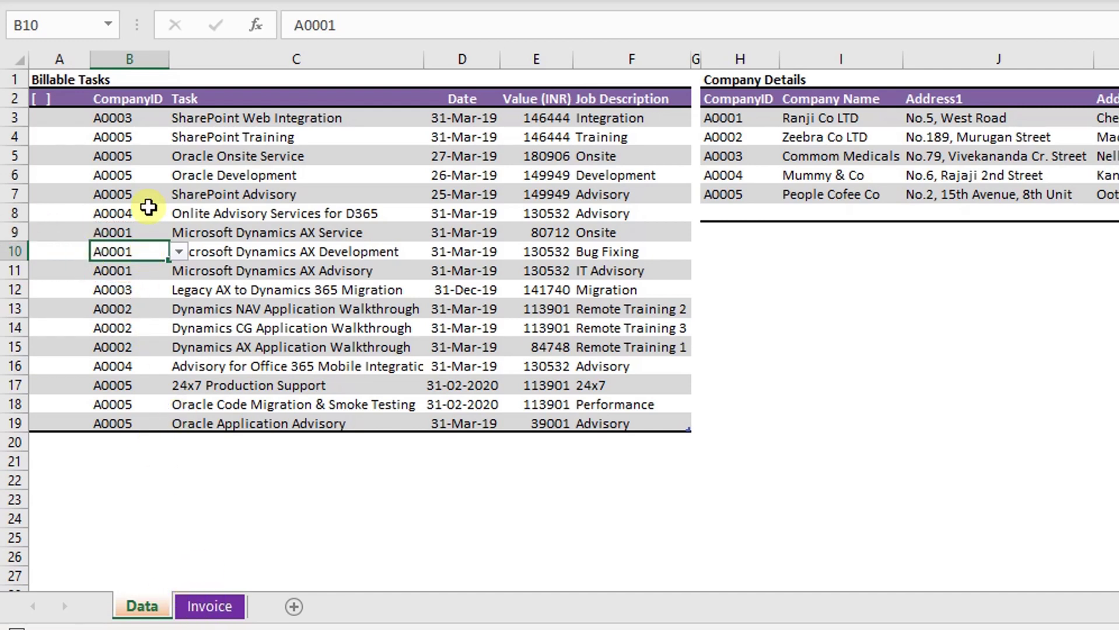
left_click(201, 606)
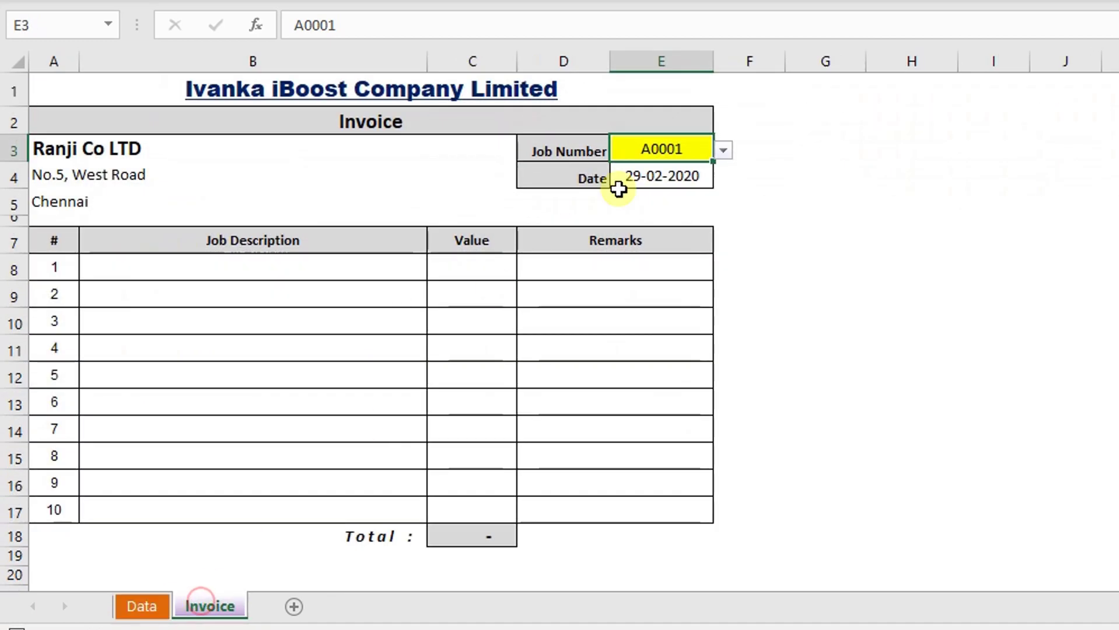
left_click(142, 607)
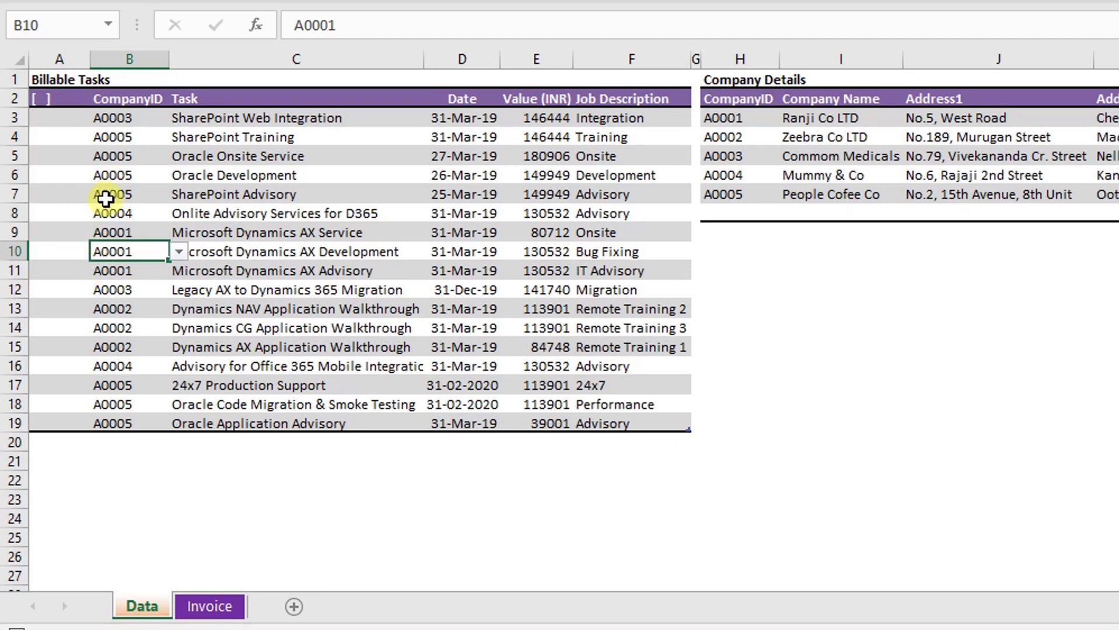
left_click(117, 117)
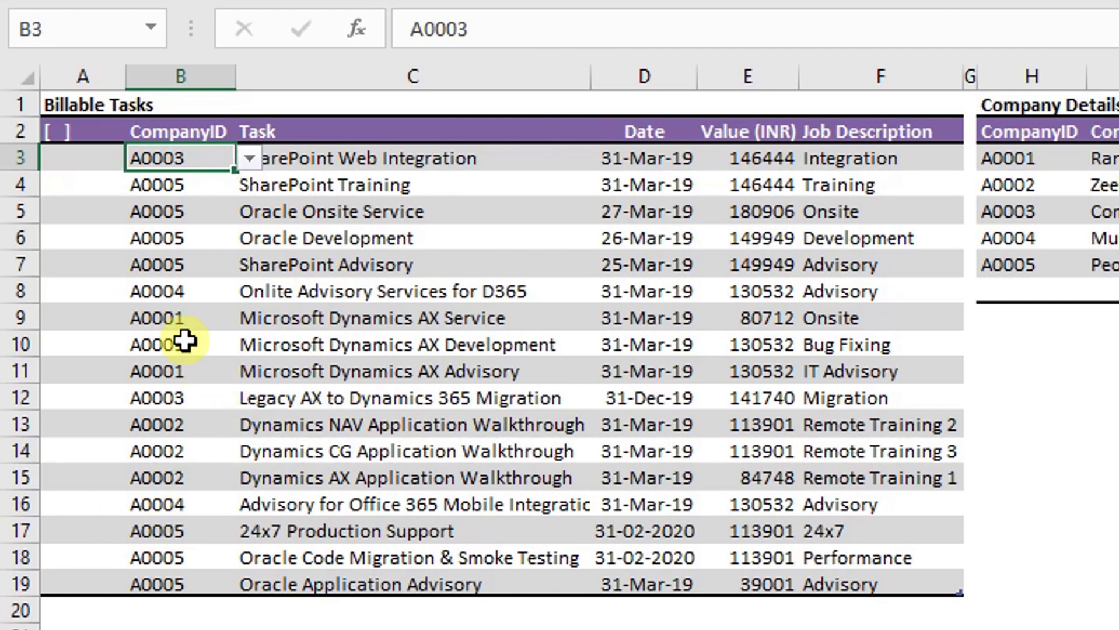
left_click(178, 319)
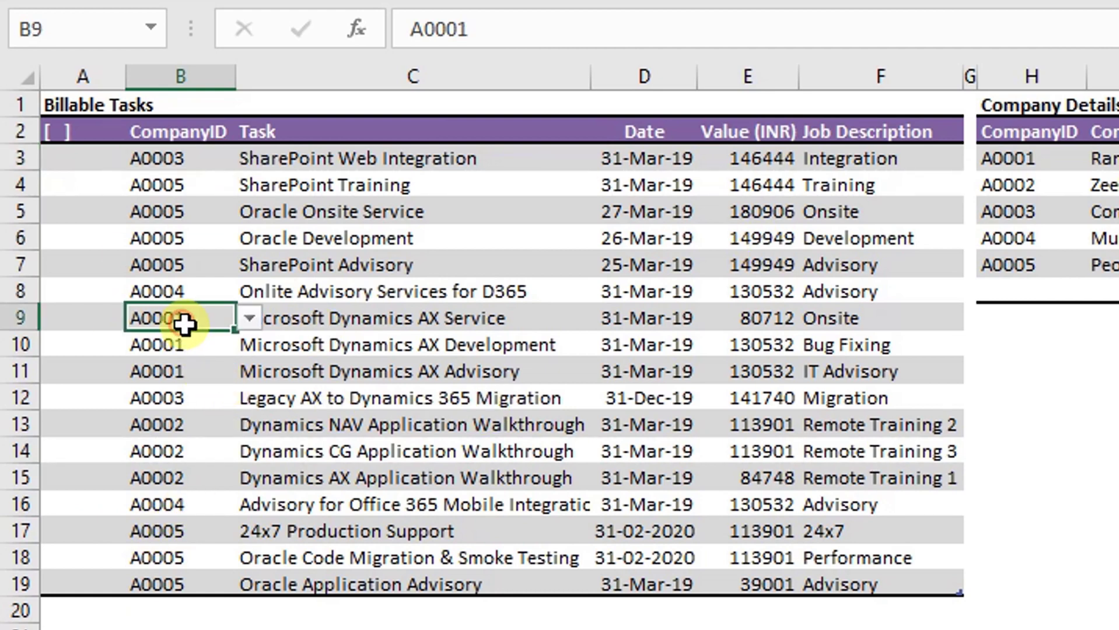
left_click(89, 317)
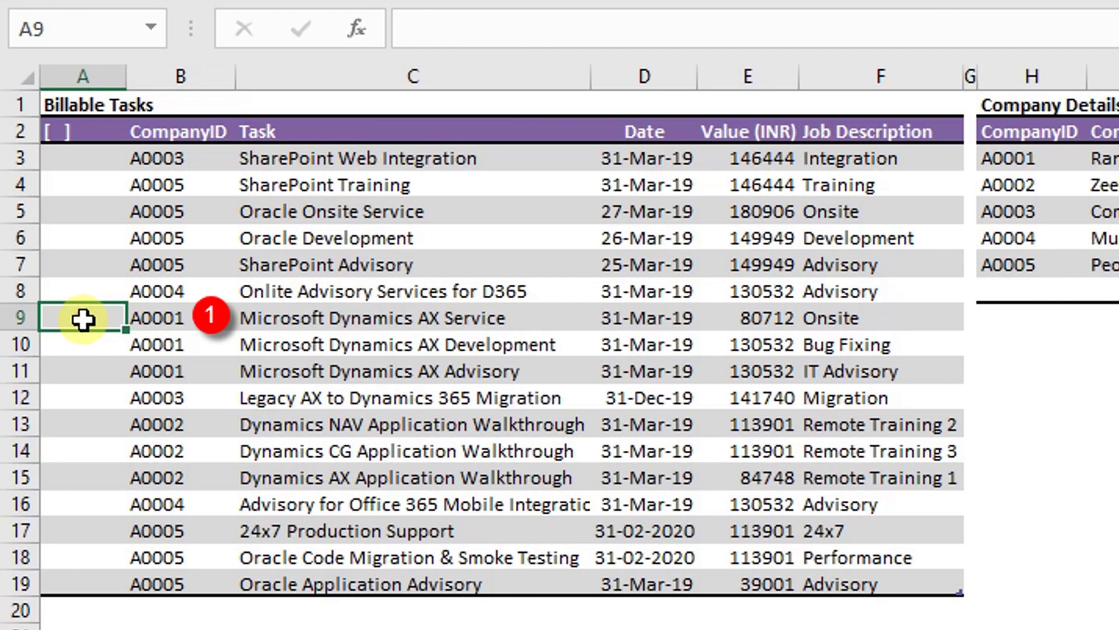
left_click(156, 327)
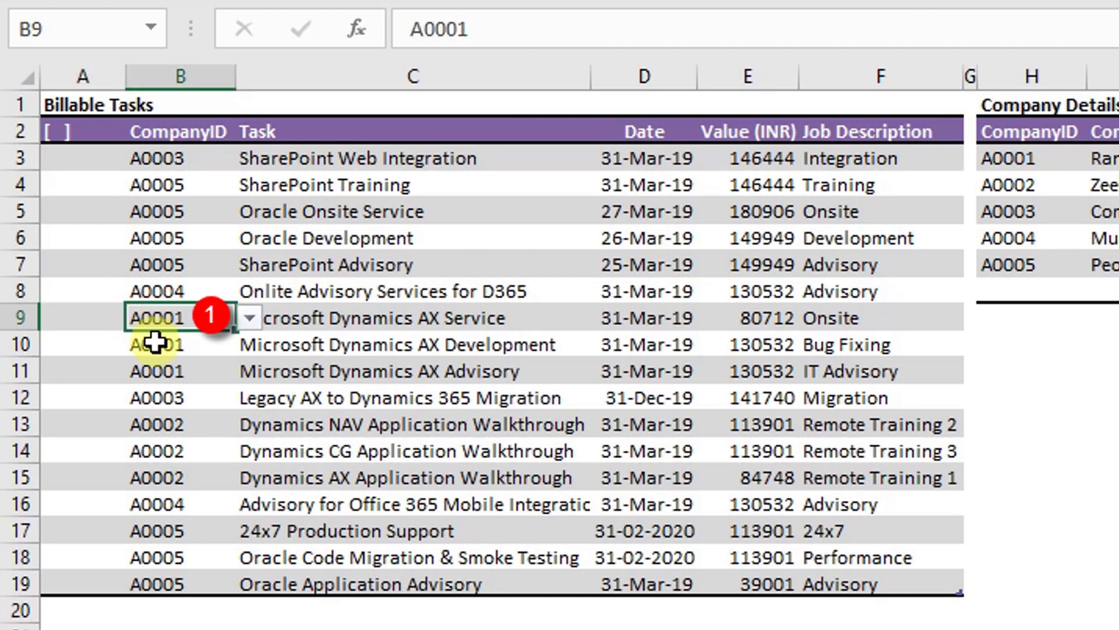
left_click(155, 342)
left_click(71, 344)
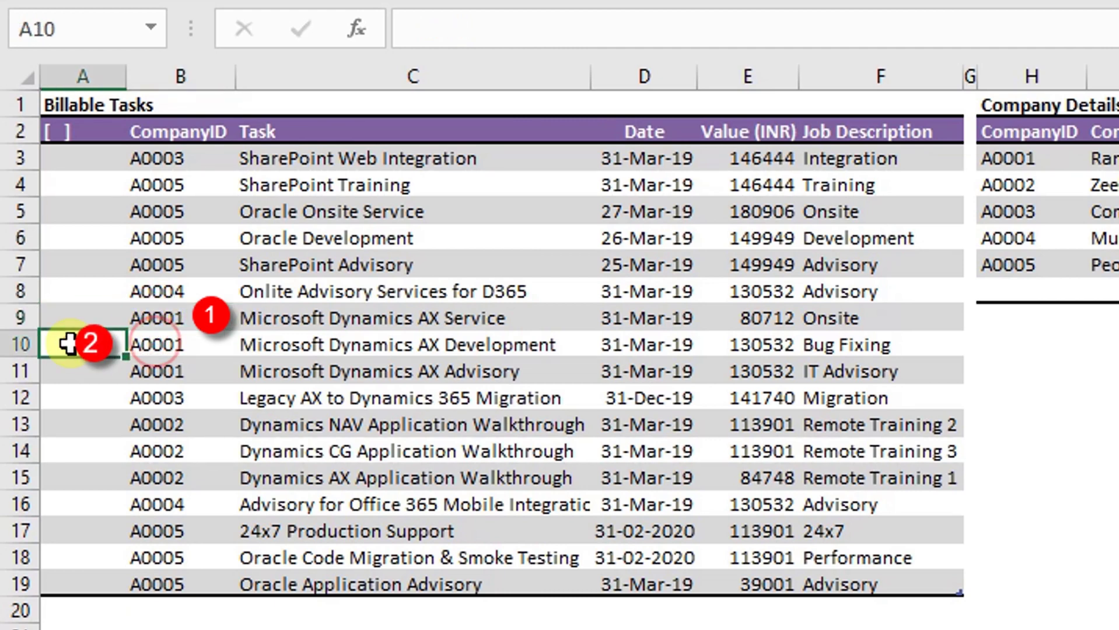
left_click(154, 349)
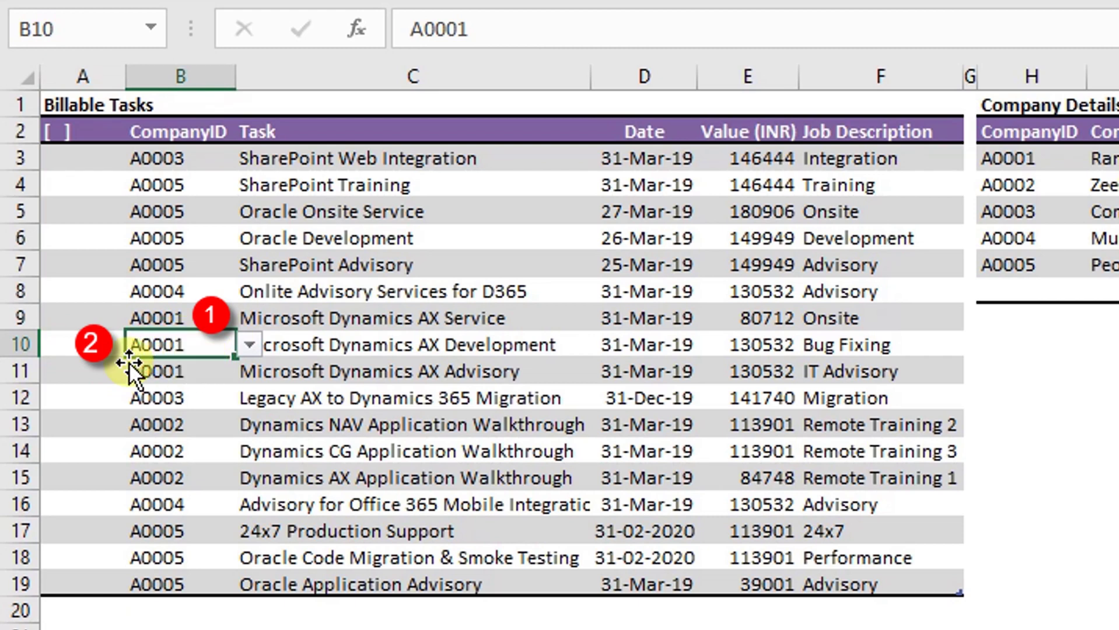
left_click(100, 373)
left_click(154, 368)
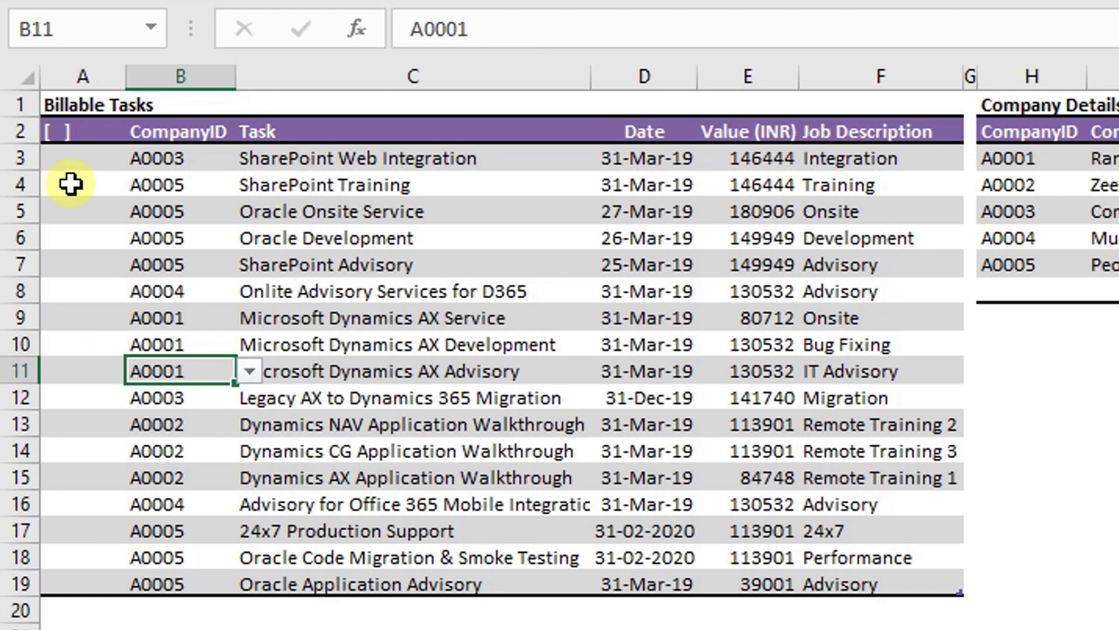
left_click(164, 158)
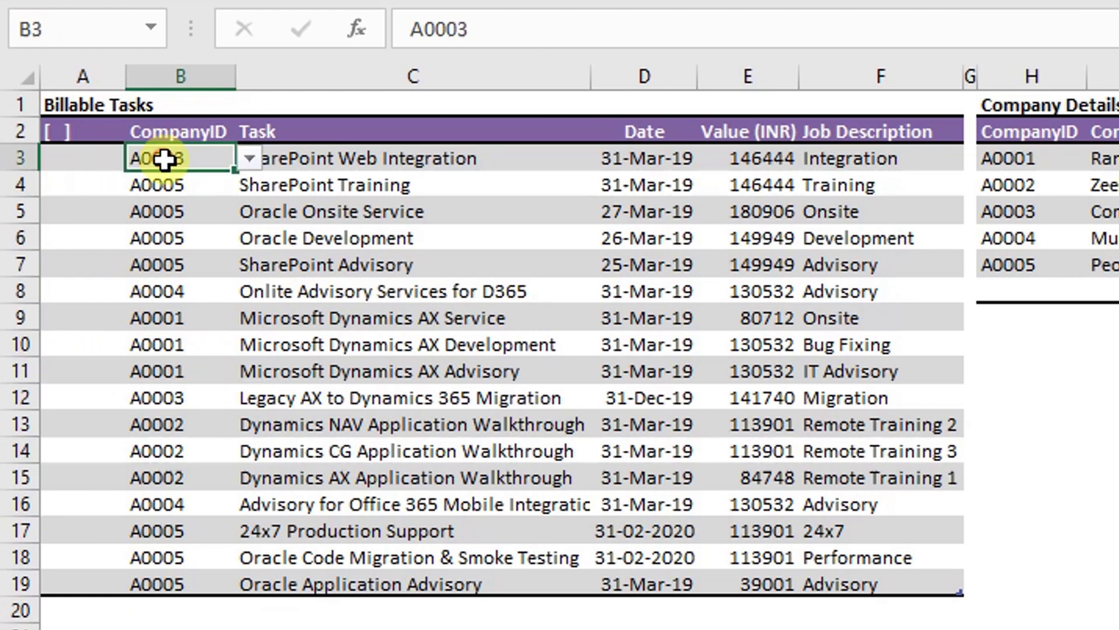
left_click(115, 155)
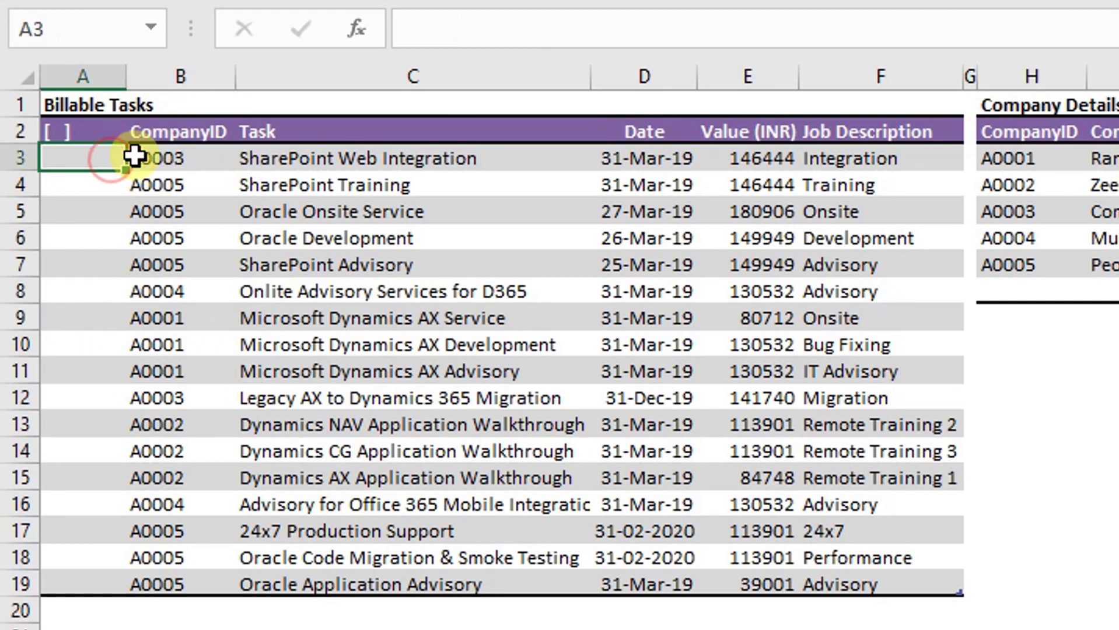
- Type =countif(b3:b3,b3) into cell A3 to count CompanyID occurrences so far
type("=co")
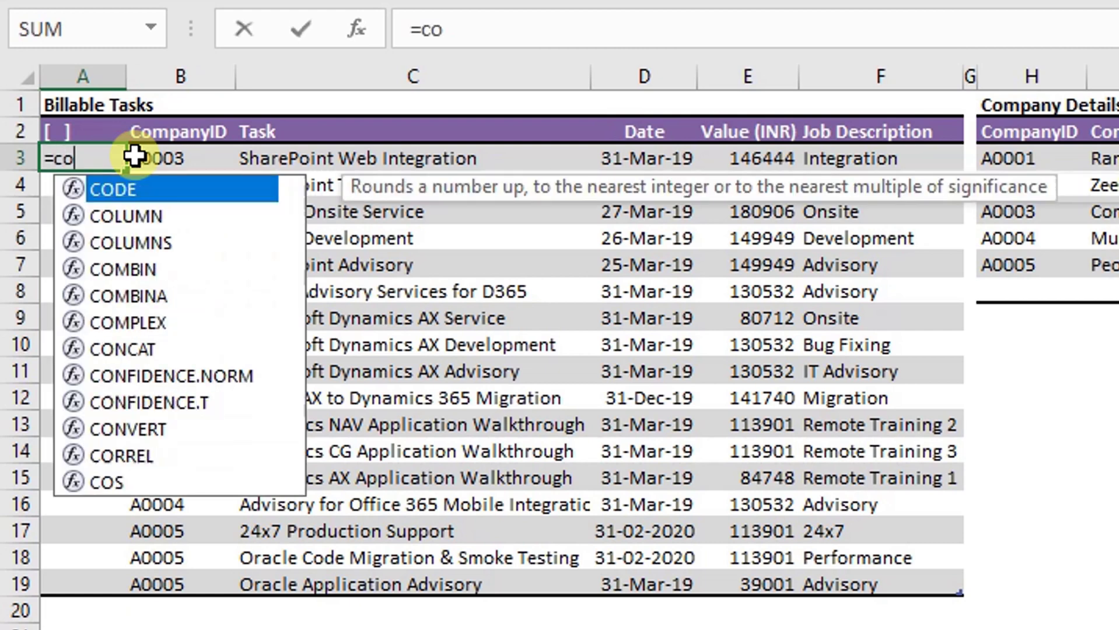
type("untif")
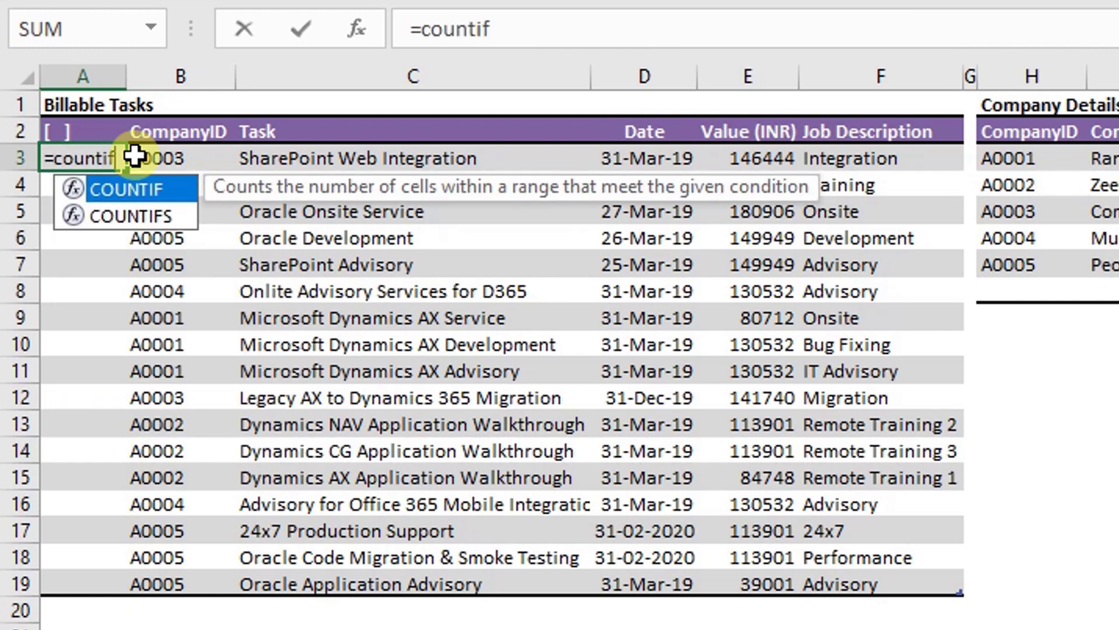
type("(")
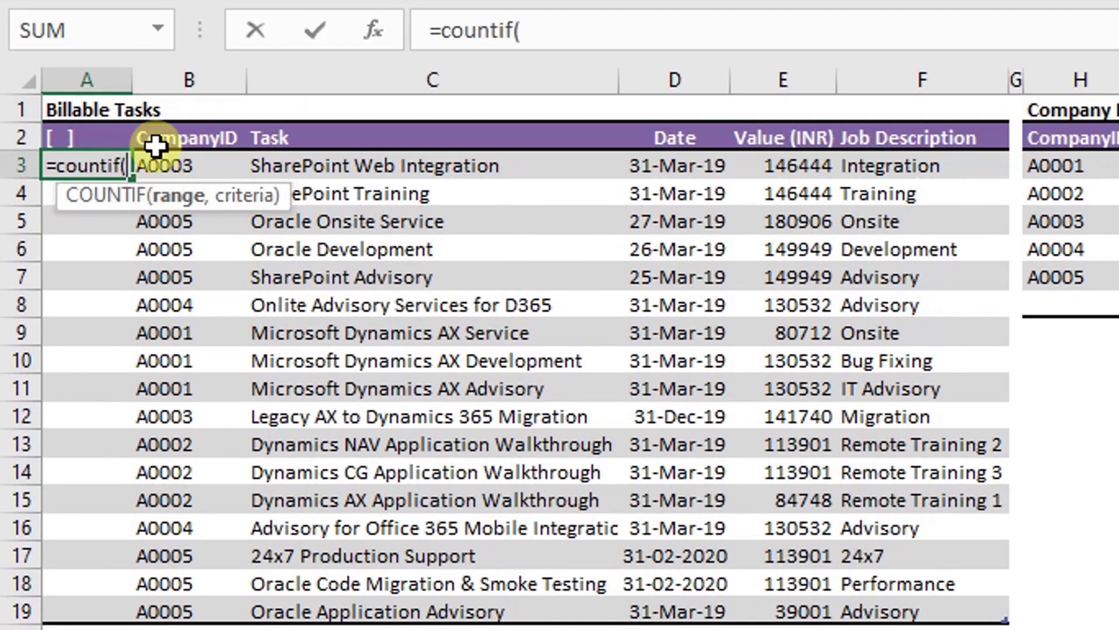
type("3")
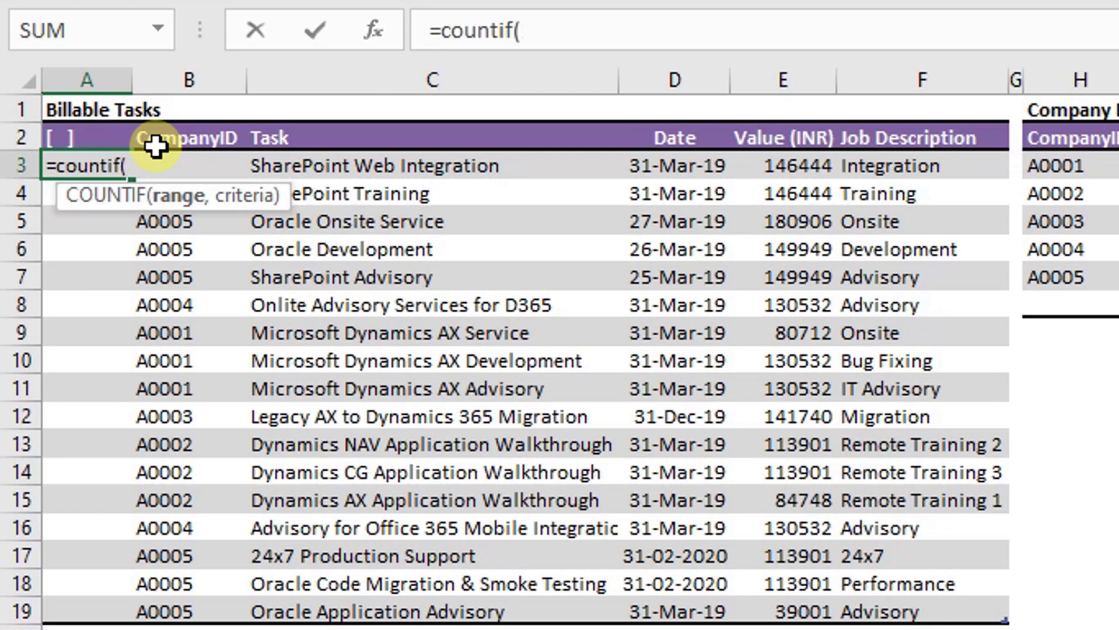
type("b3")
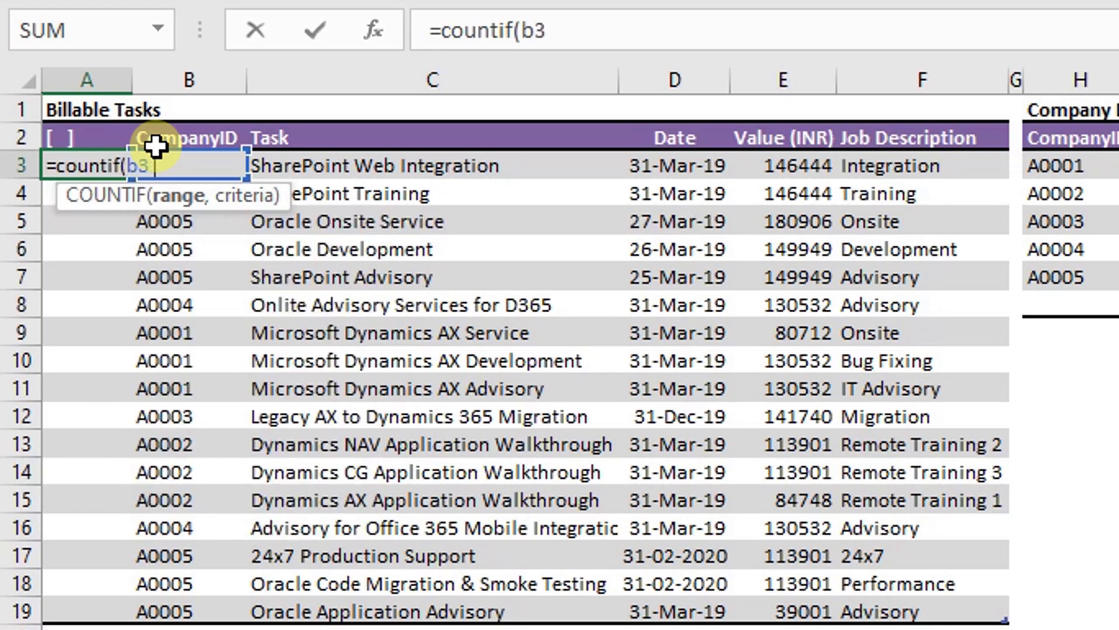
type(":b3")
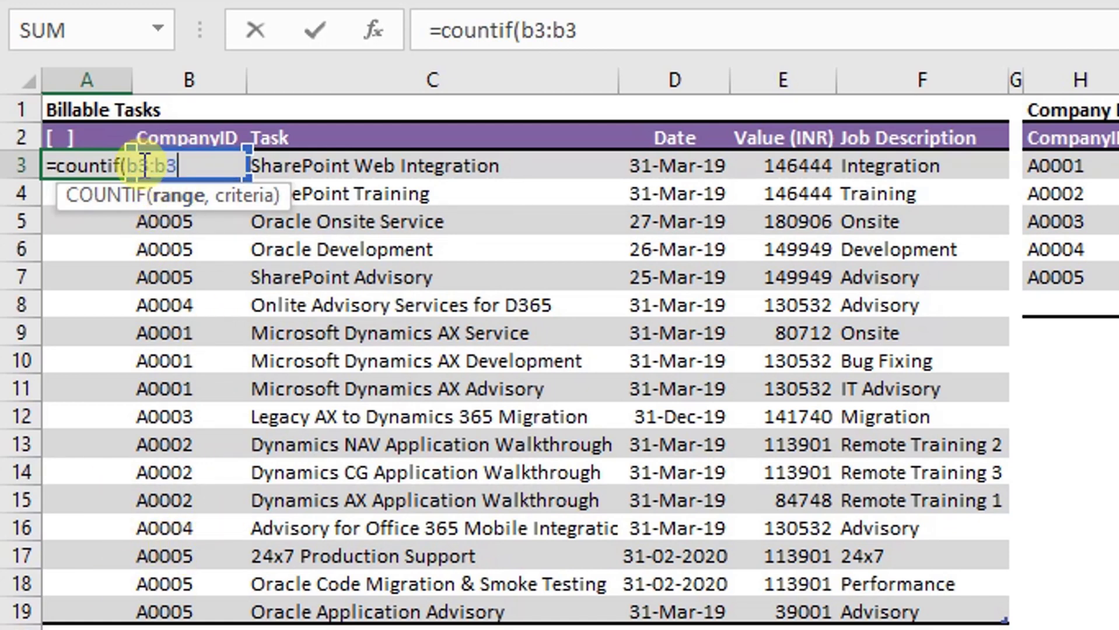
left_click_drag(126, 165, 185, 173)
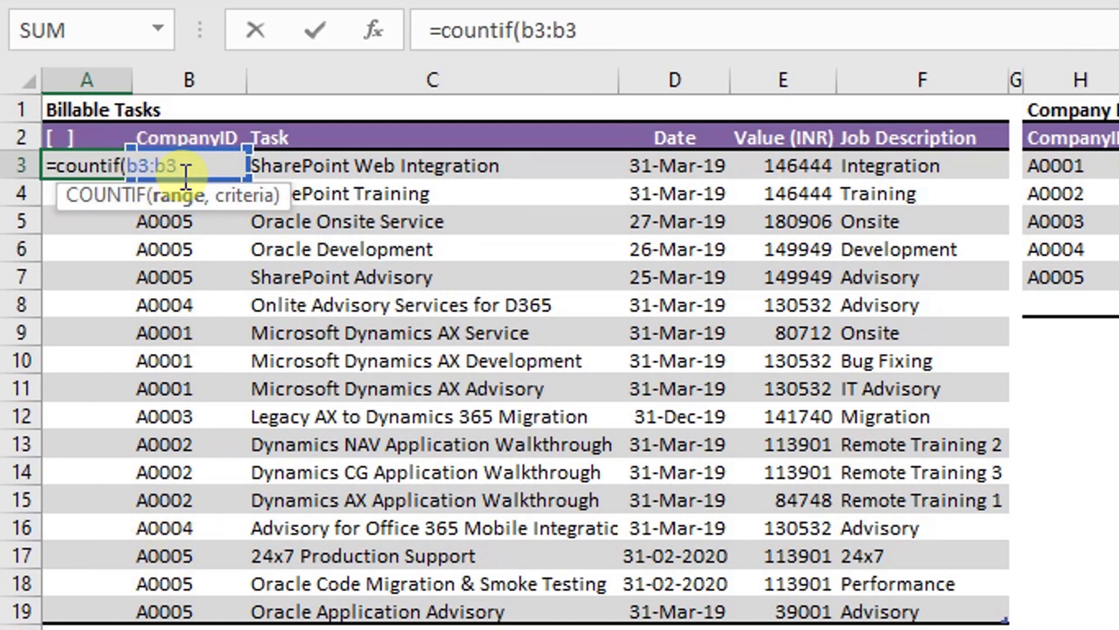
left_click(143, 166)
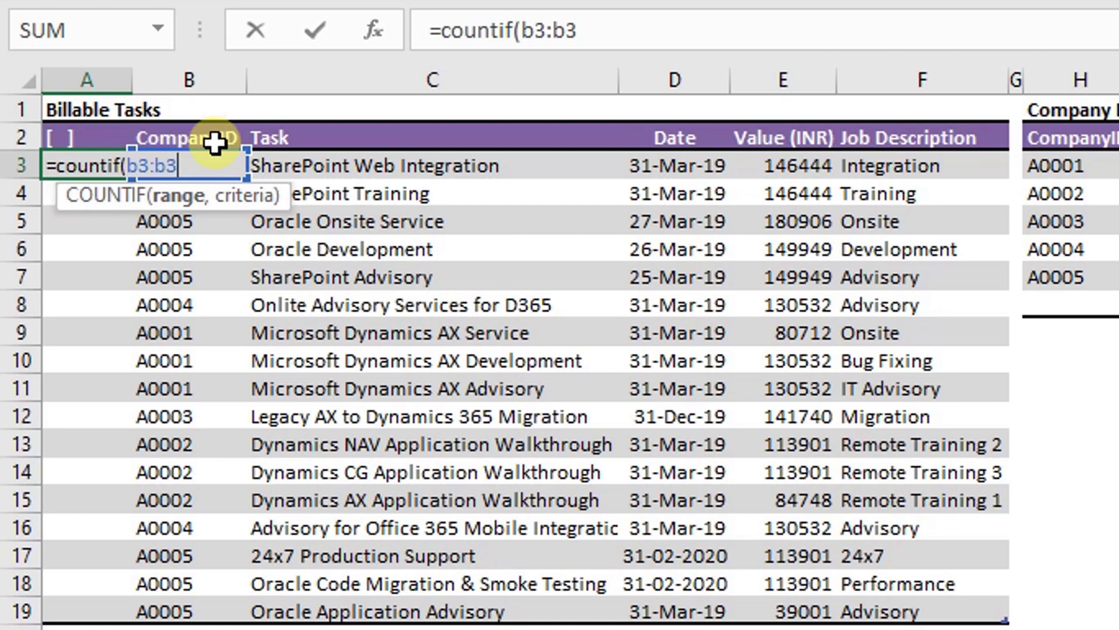
type(",")
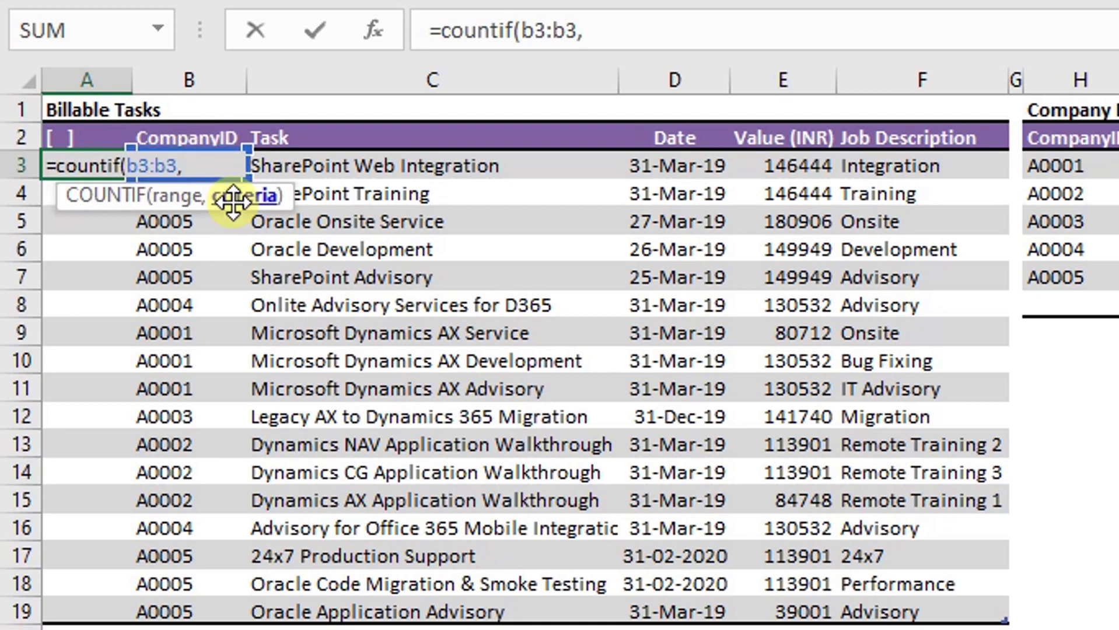
type("b")
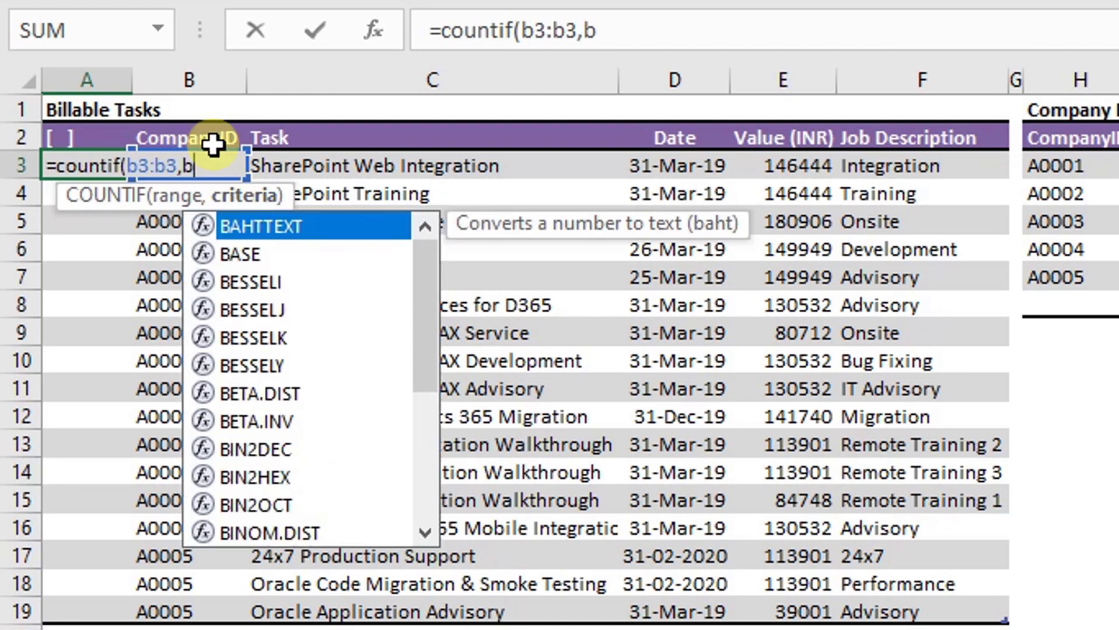
type("3")
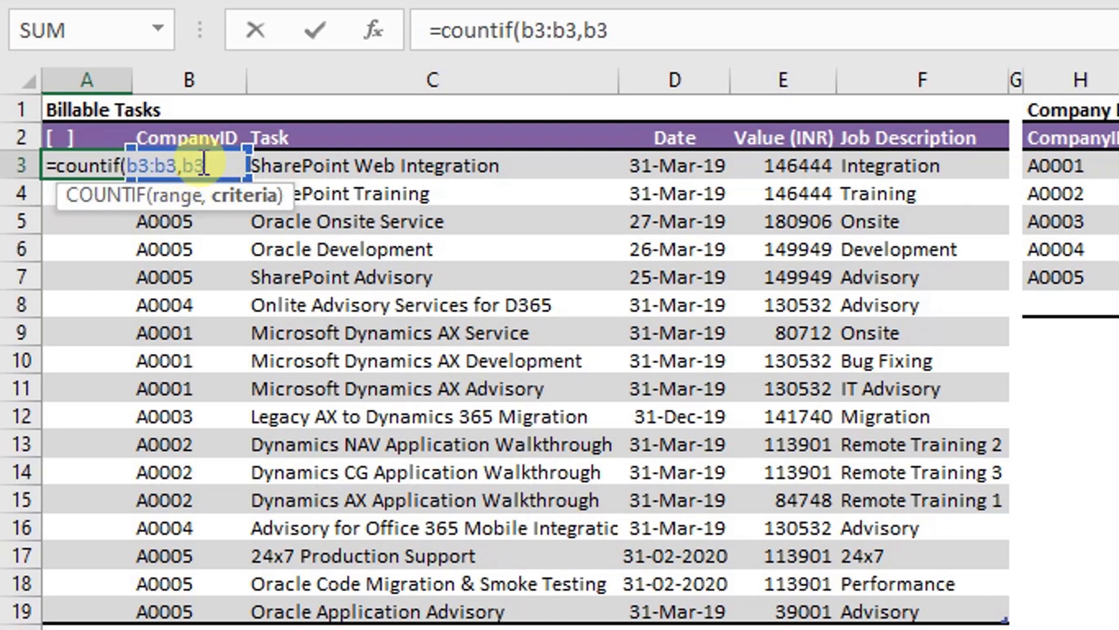
type(")")
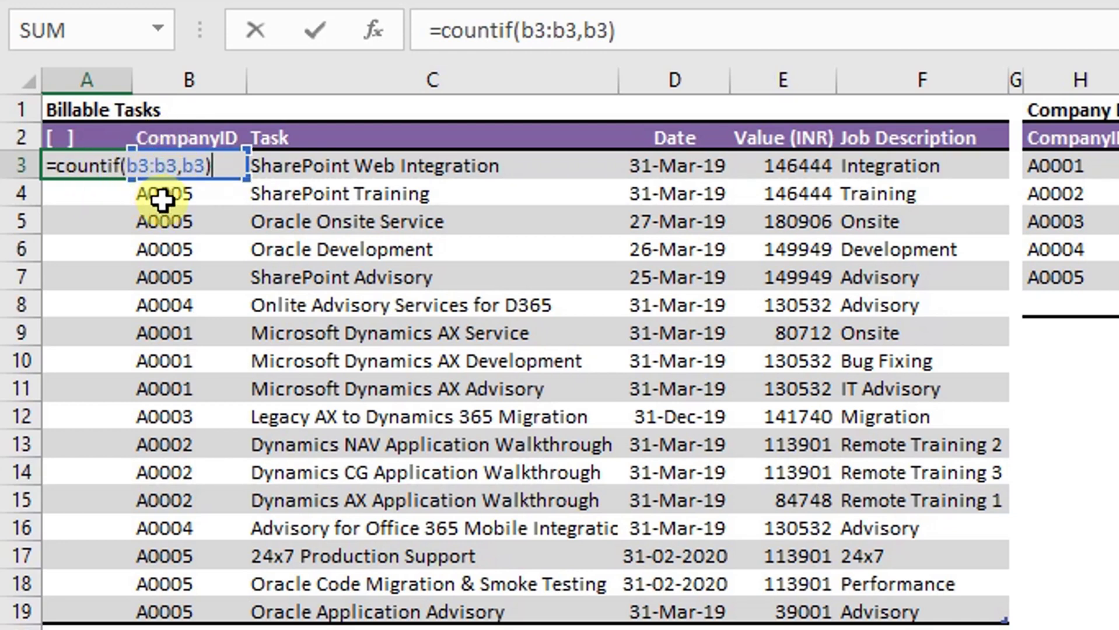
- Lock the range start to $B$3 and enter =countif($B$3:b3,b3) in A3
left_click(137, 165)
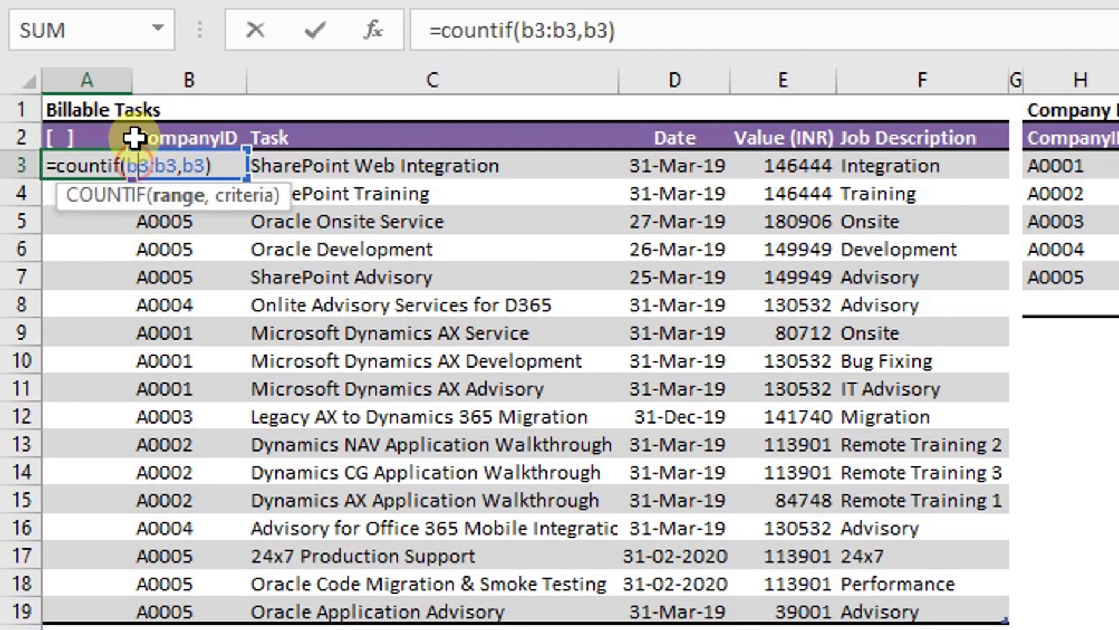
key("F4")
key("Right")
key("Right")
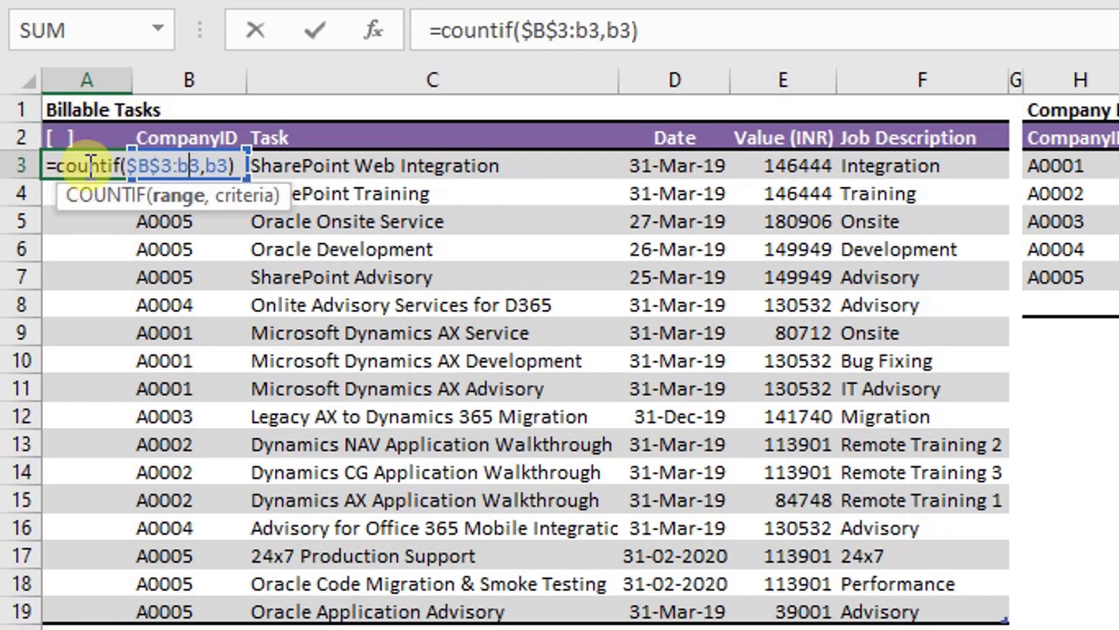
left_click(335, 42)
key("Return")
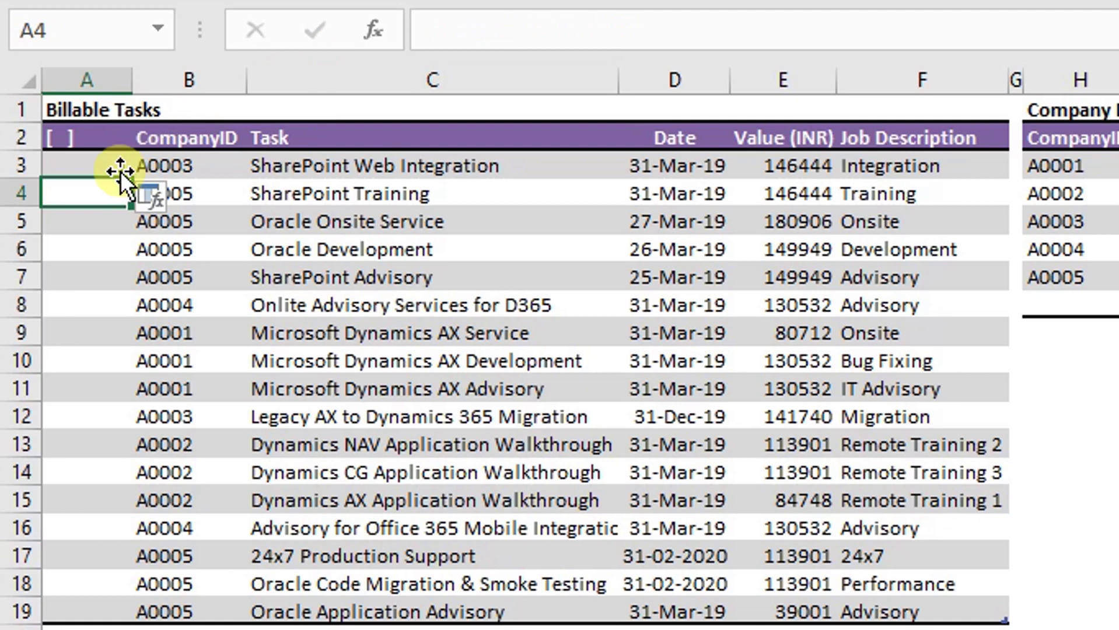
- Copy the COUNTIF formula from A3 down column A through the task rows
left_click(117, 168)
left_click(172, 164)
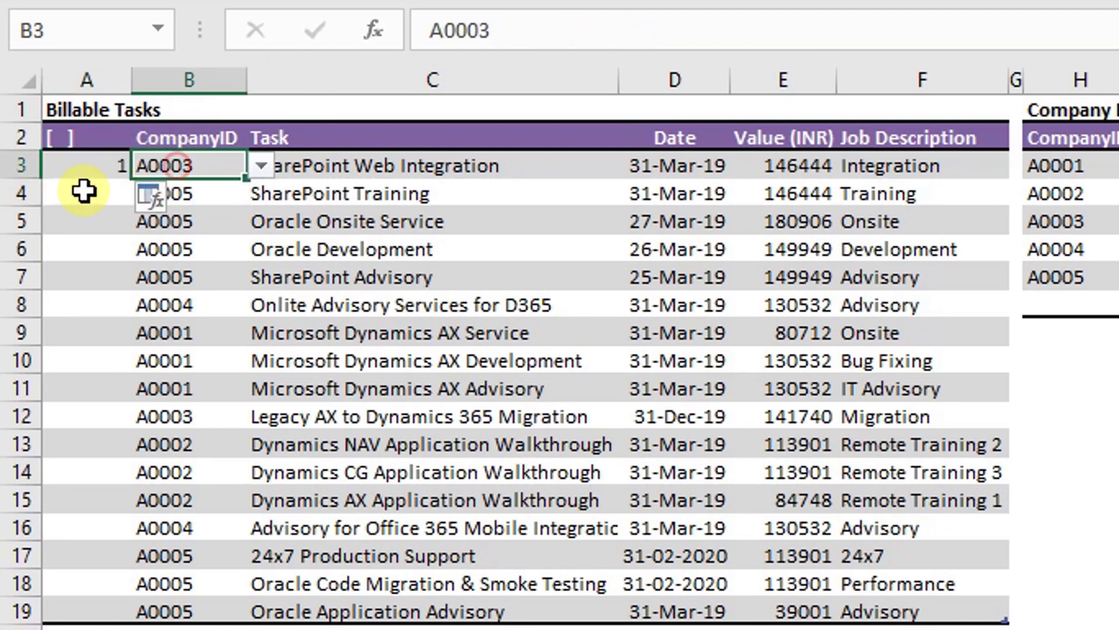
left_click(110, 167)
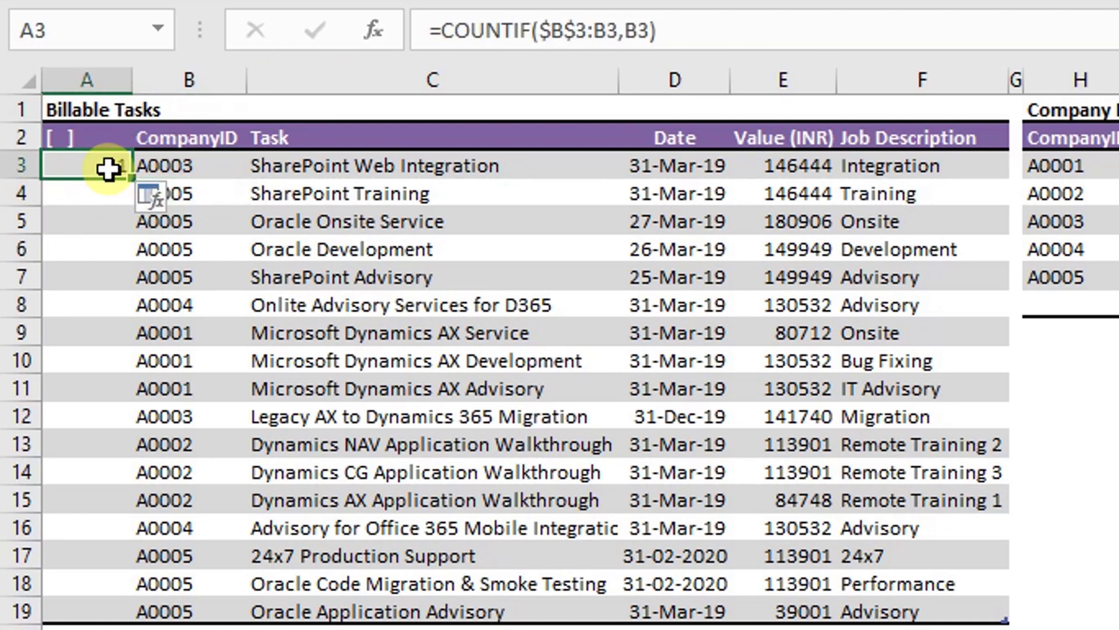
mouse_move(131, 179)
left_mouse_down()
mouse_move(70, 541)
mouse_move(70, 612)
left_mouse_up()
- Verify the running counts against column B, e.g. A0003 reaching 2 and A0004 counting 1 then 2
left_click(163, 170)
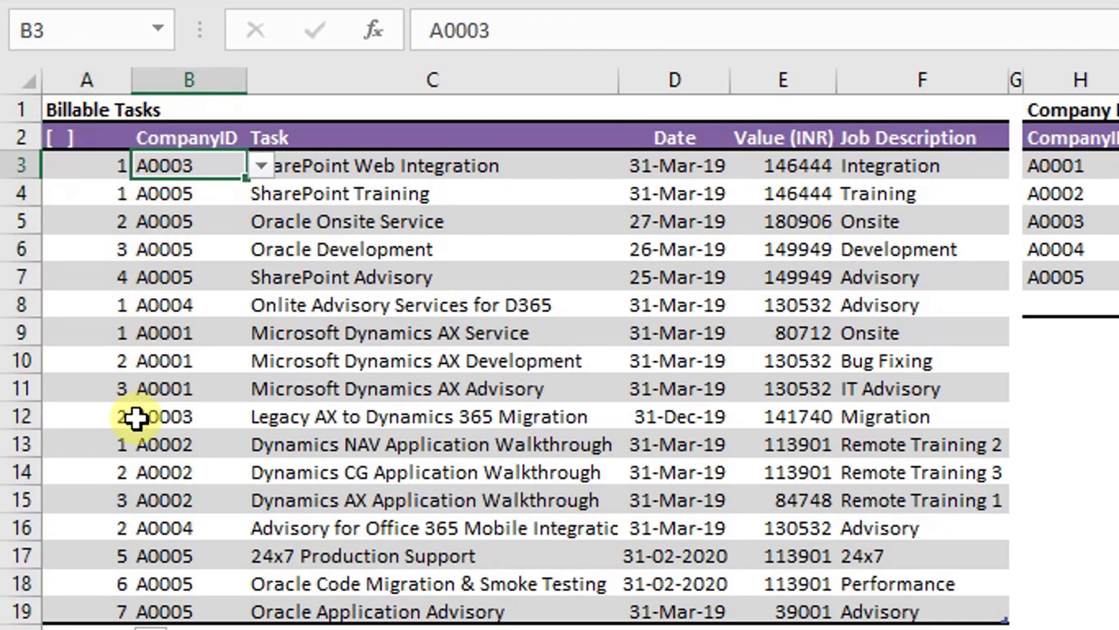
left_click(166, 415)
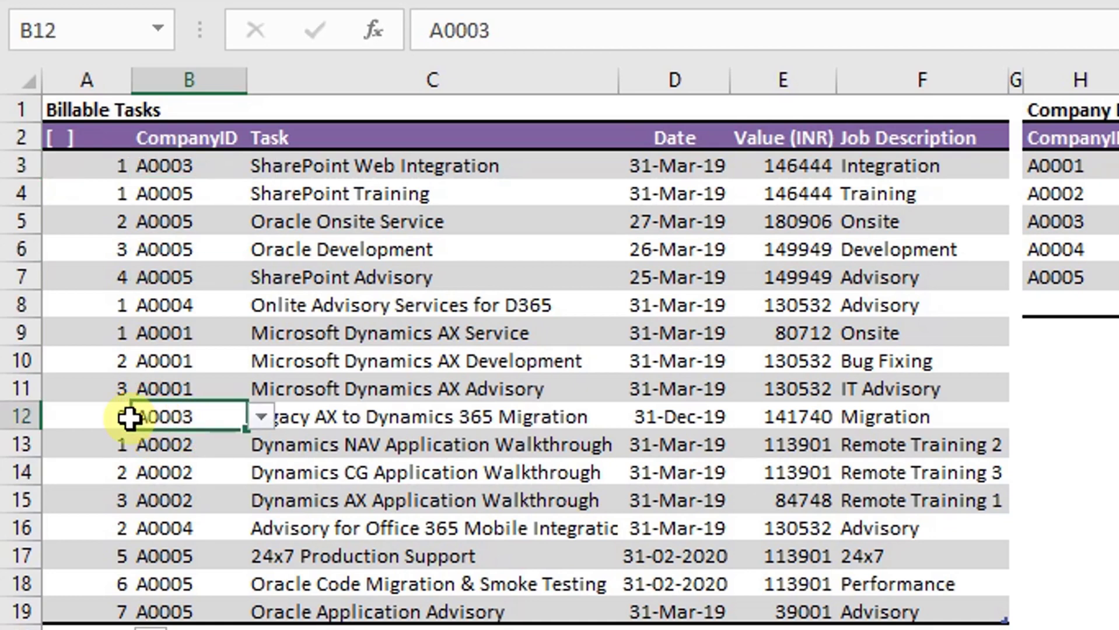
left_click(105, 416)
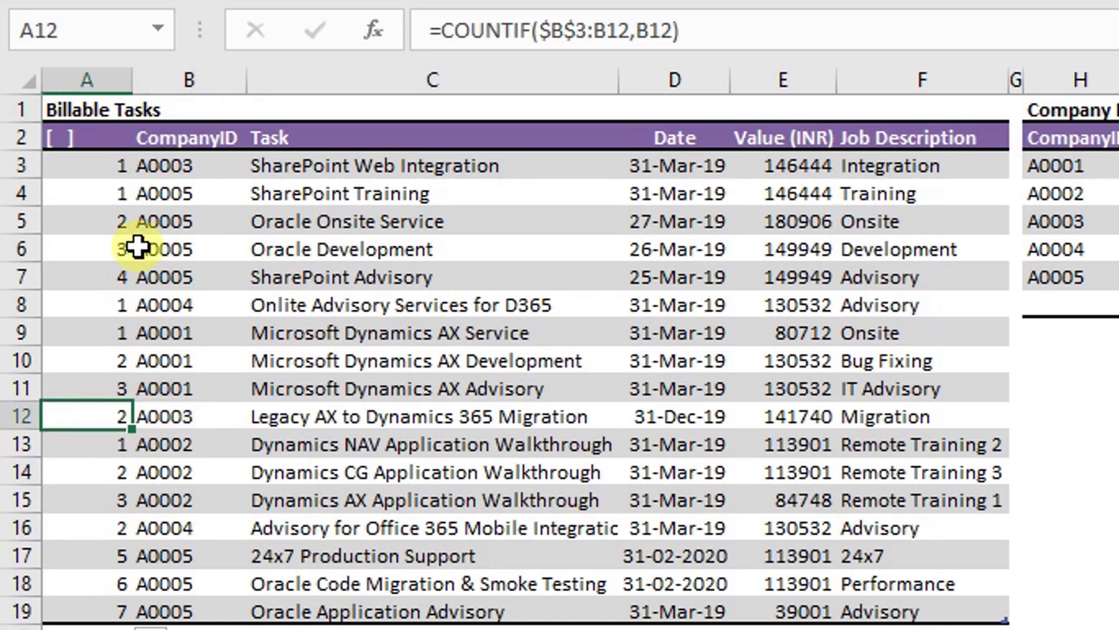
left_click(172, 195)
left_click(108, 193)
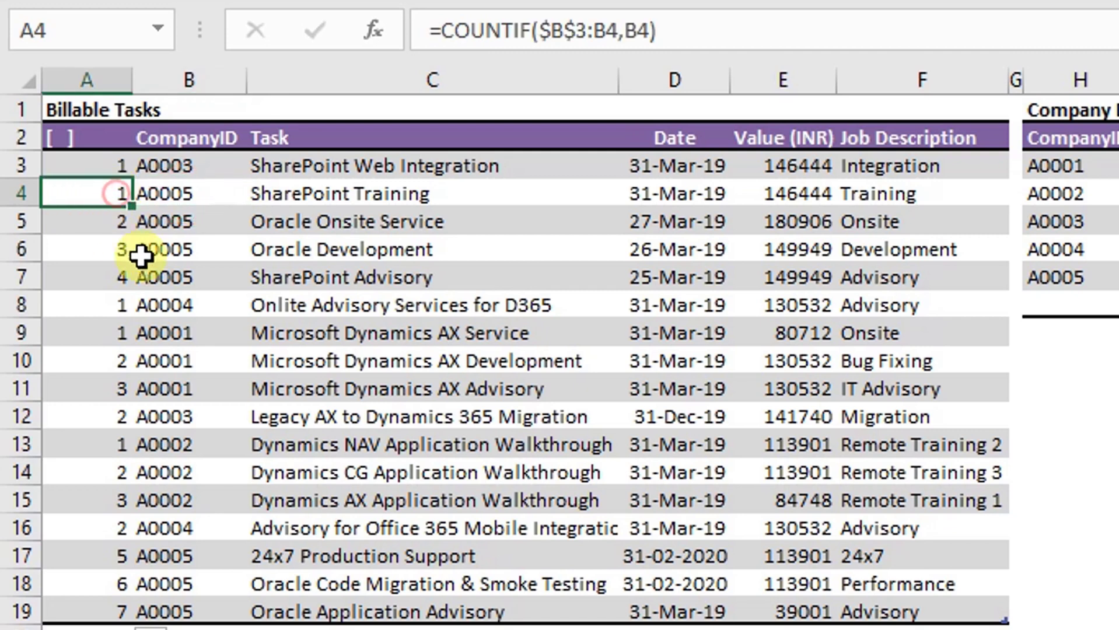
left_click(194, 225)
left_click(121, 222)
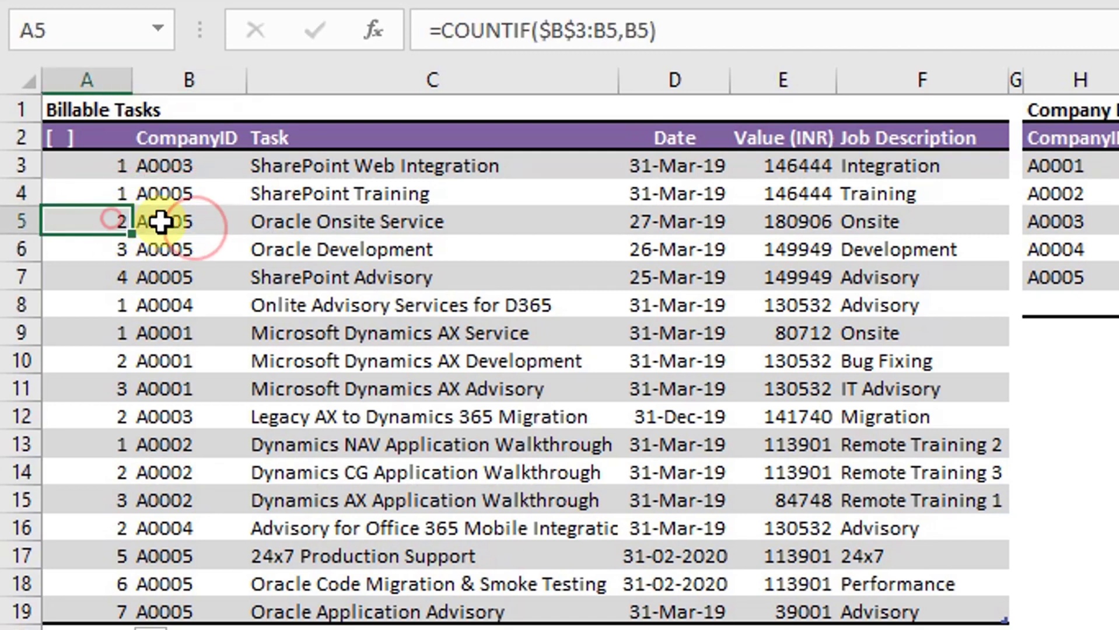
mouse_move(160, 220)
left_mouse_down()
mouse_move(115, 220)
mouse_move(162, 250)
mouse_move(100, 278)
left_mouse_up()
left_click(160, 249)
left_click(165, 269)
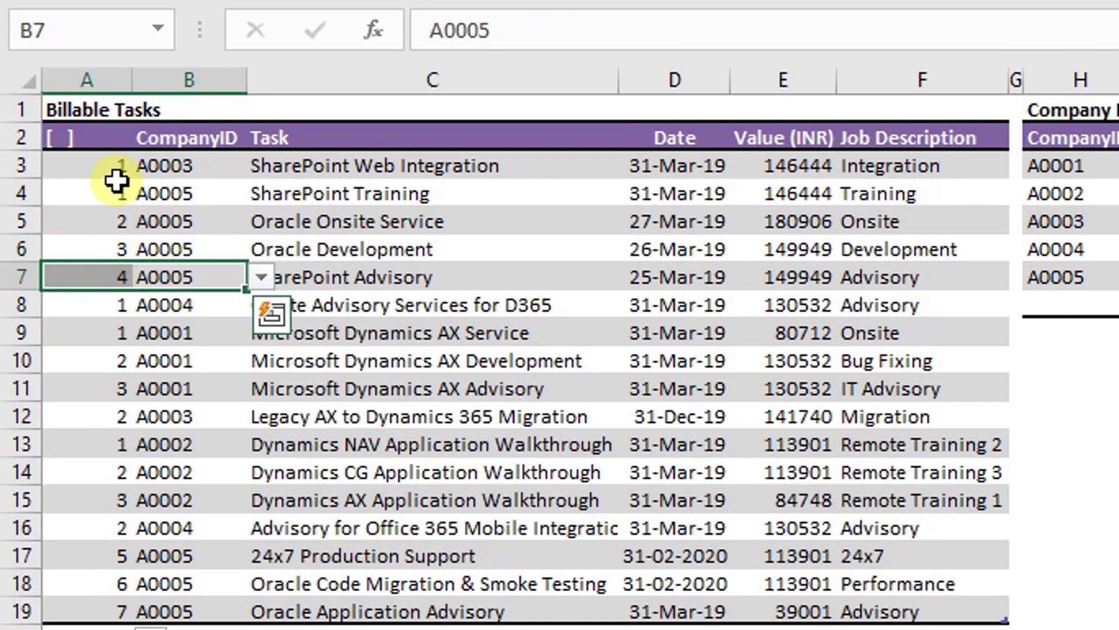
left_click(143, 306)
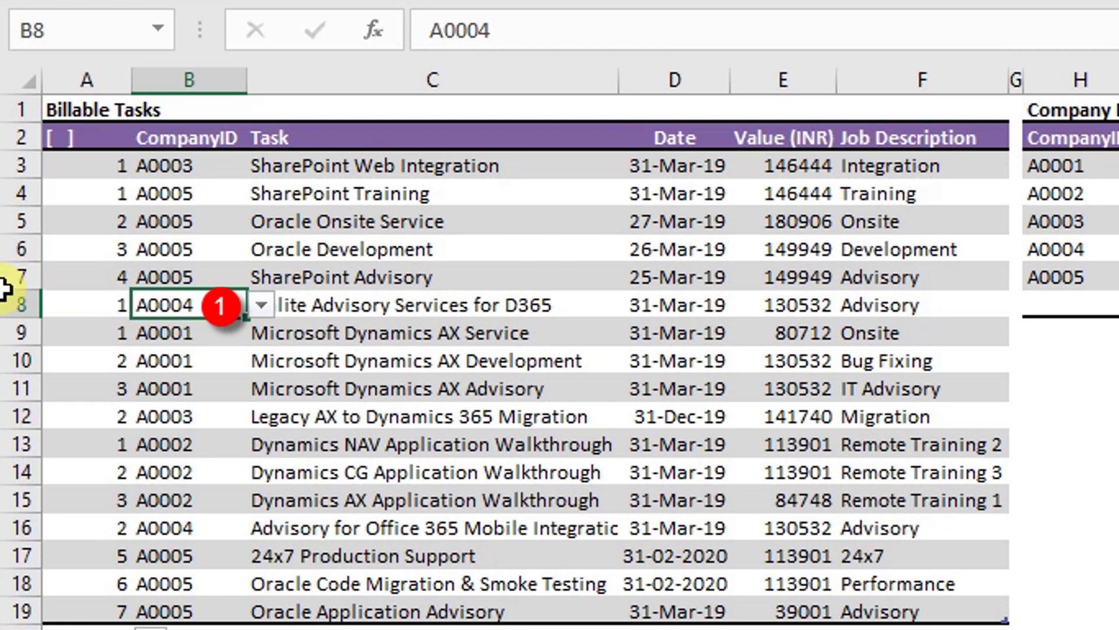
left_click(102, 306)
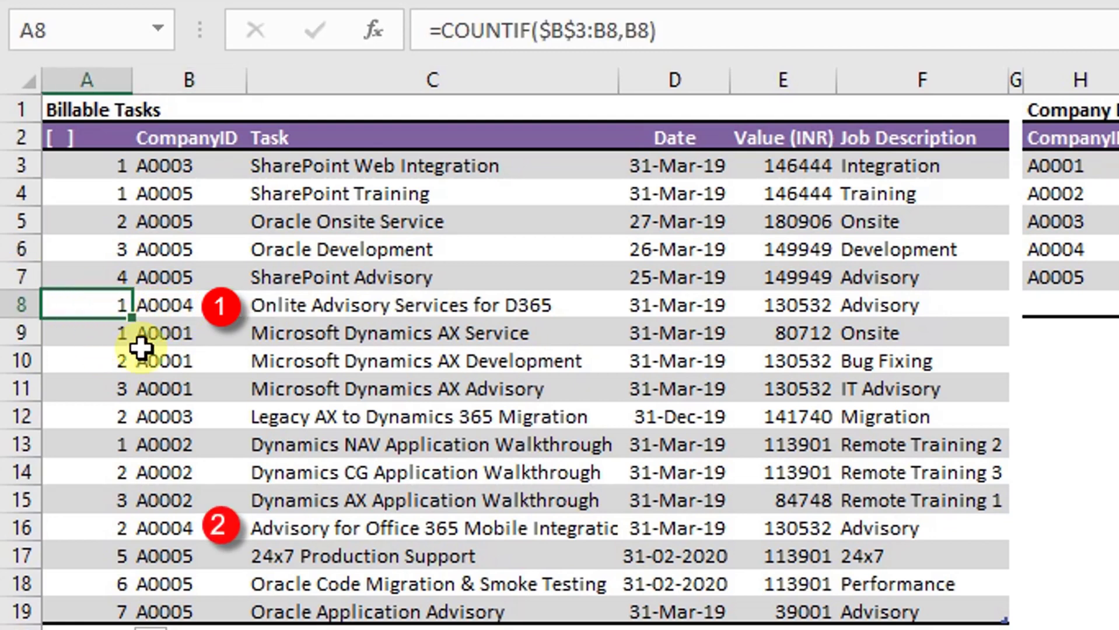
left_click(117, 528)
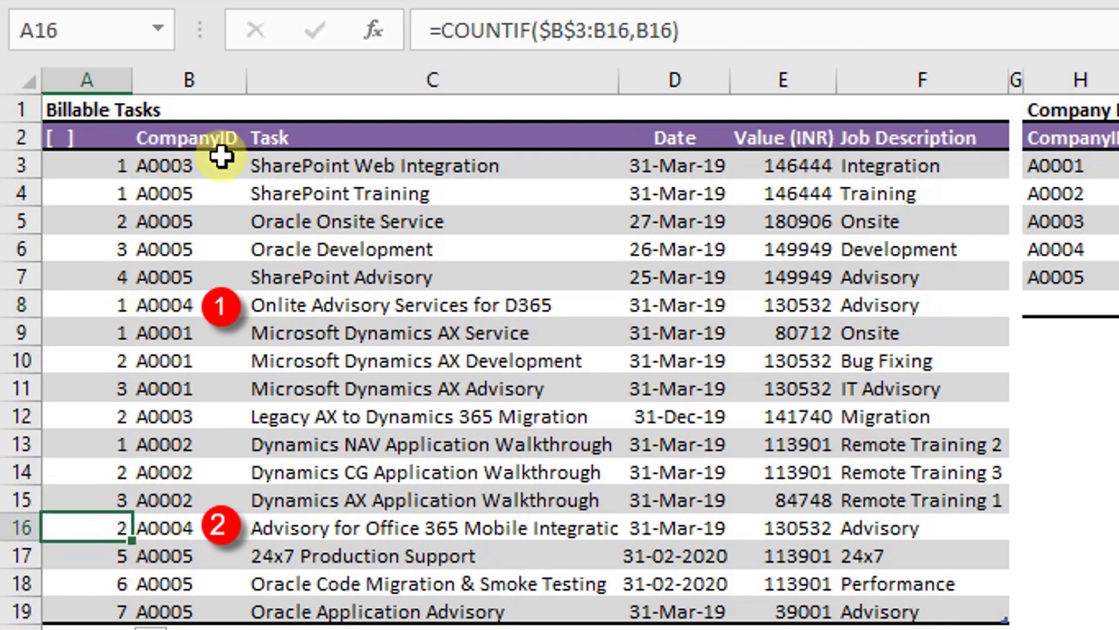
left_click(221, 157)
left_click(100, 160)
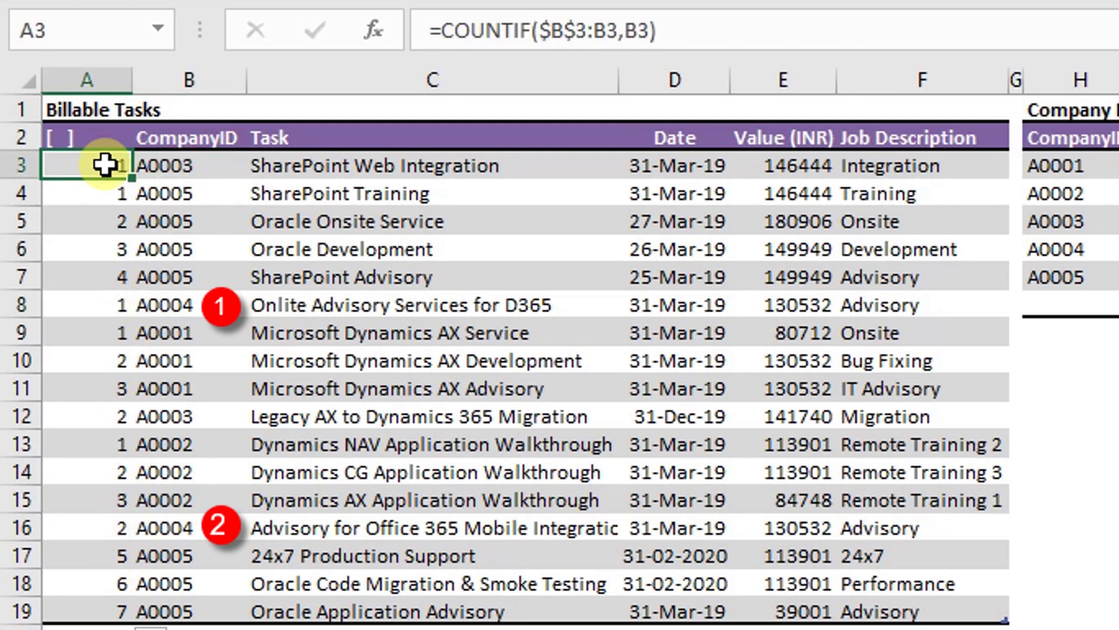
double_click(129, 175)
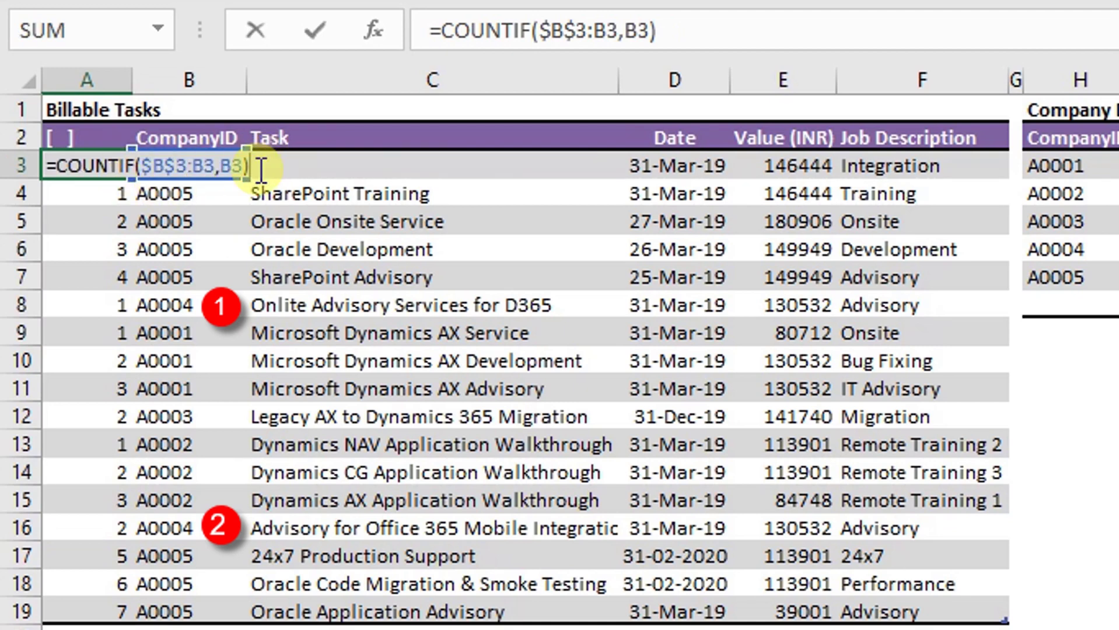
type("&")
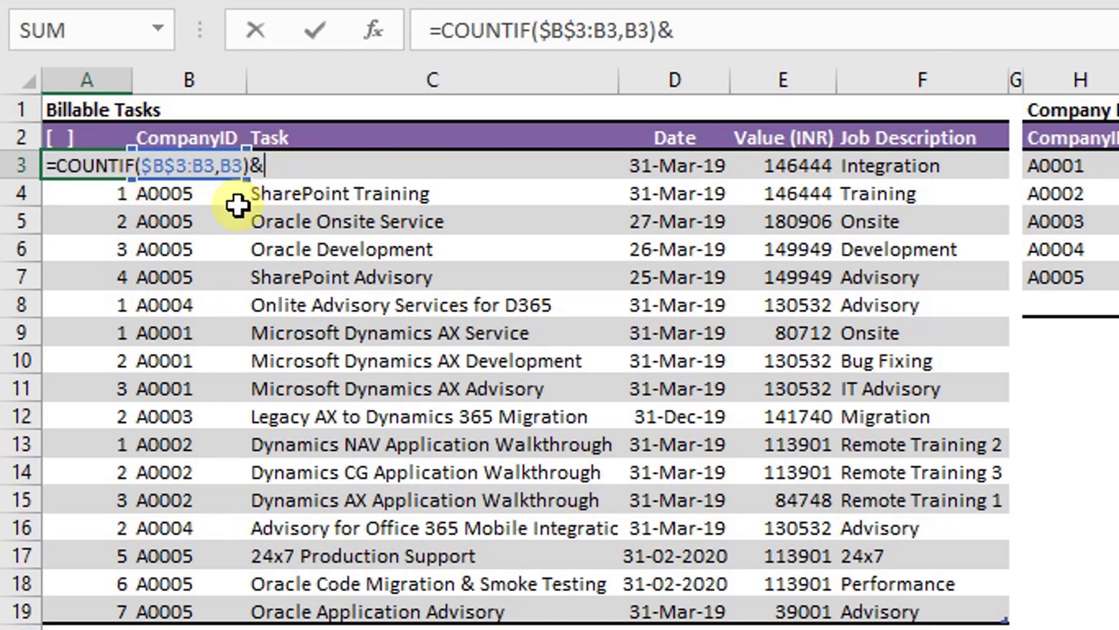
left_click(232, 189)
key("Up")
key("Return")
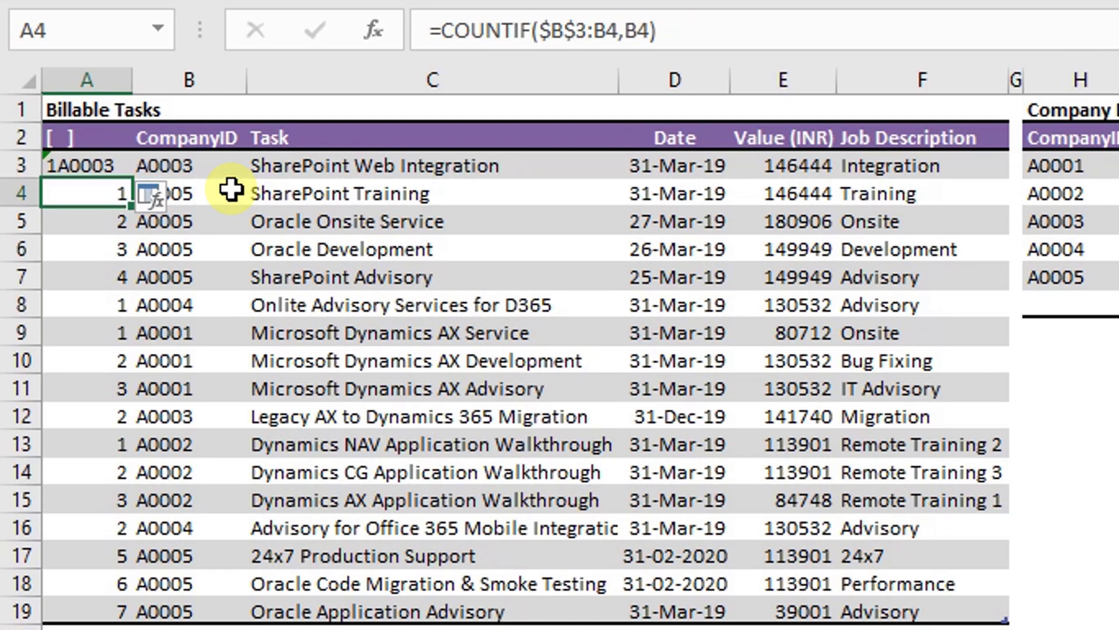
left_click(46, 164)
left_click(102, 172)
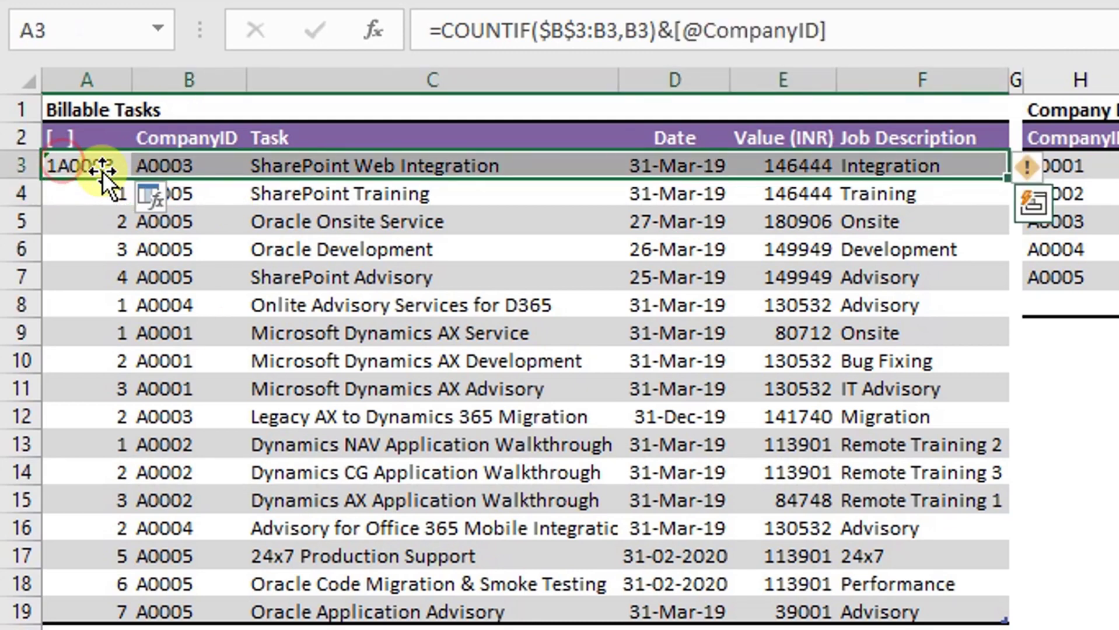
double_click(132, 178)
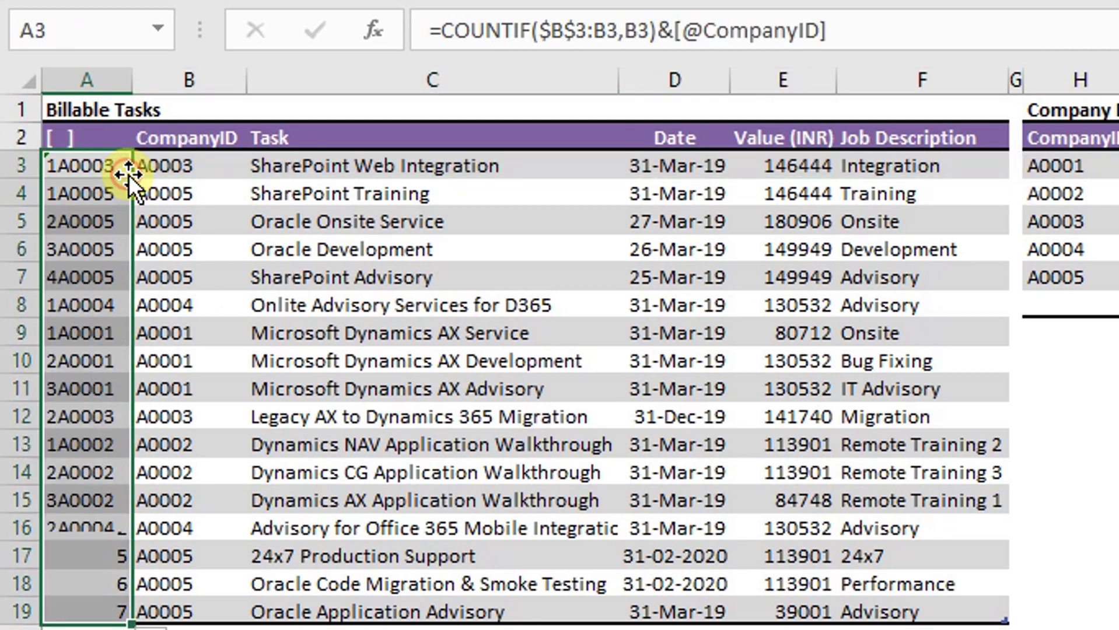
left_click(180, 198)
left_click(180, 166)
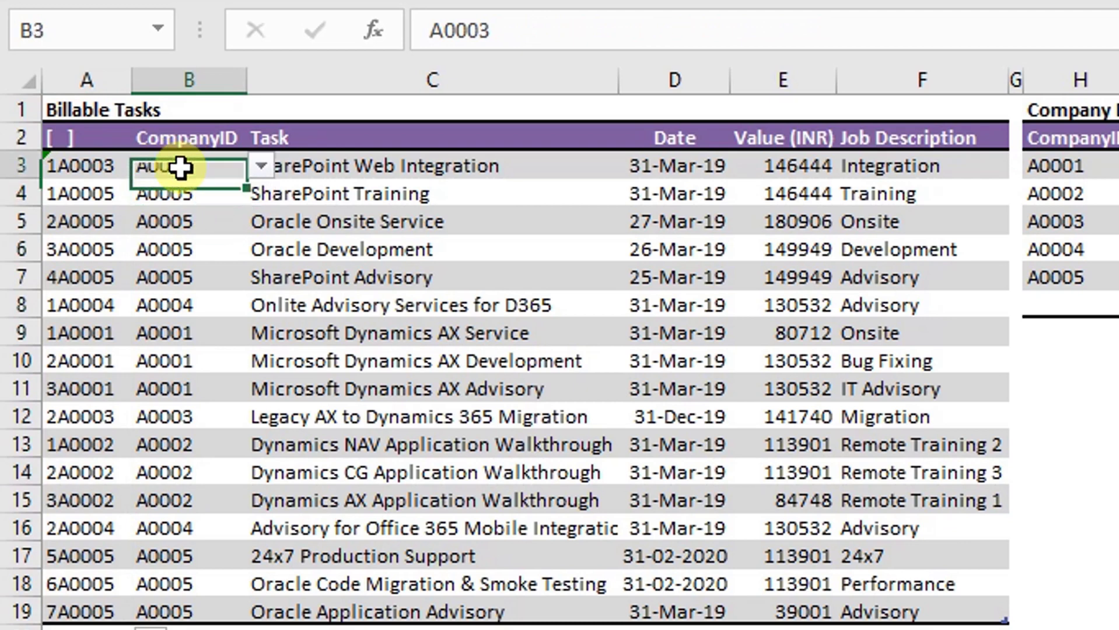
left_click(49, 164)
left_click(75, 166)
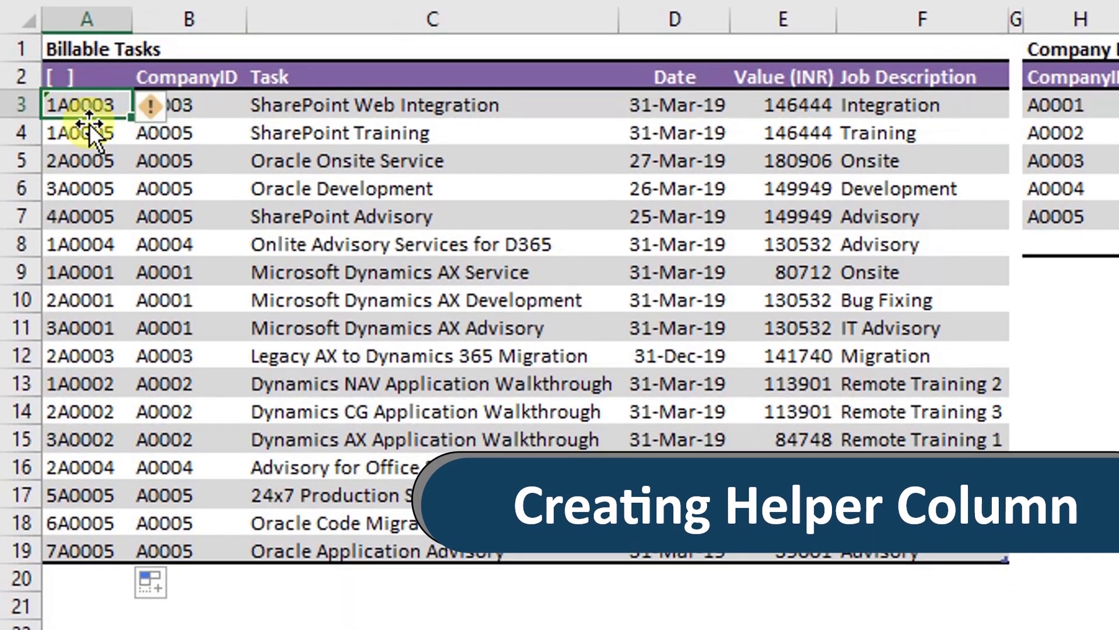
key("ctrl+c")
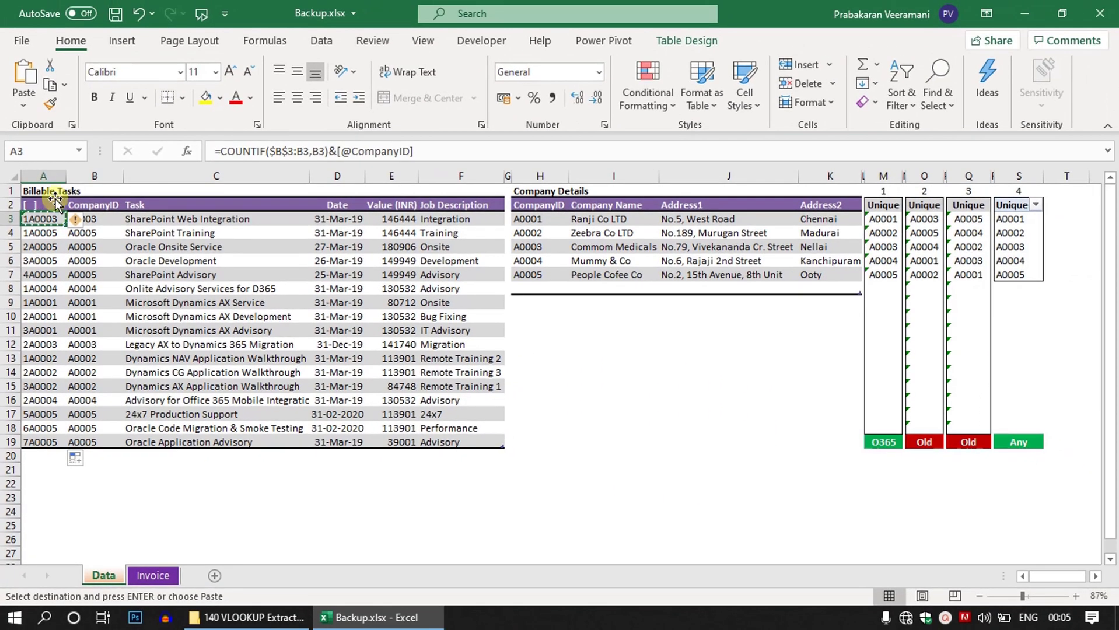
left_click(52, 183)
key("ctrl+f")
key("ctrl+v")
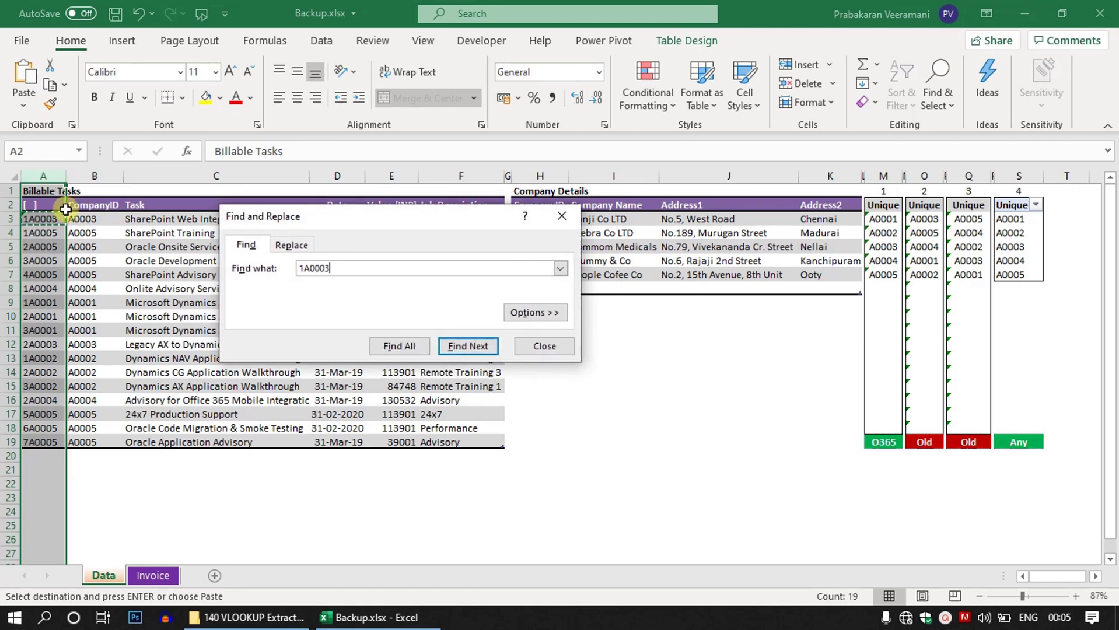
left_click(463, 336)
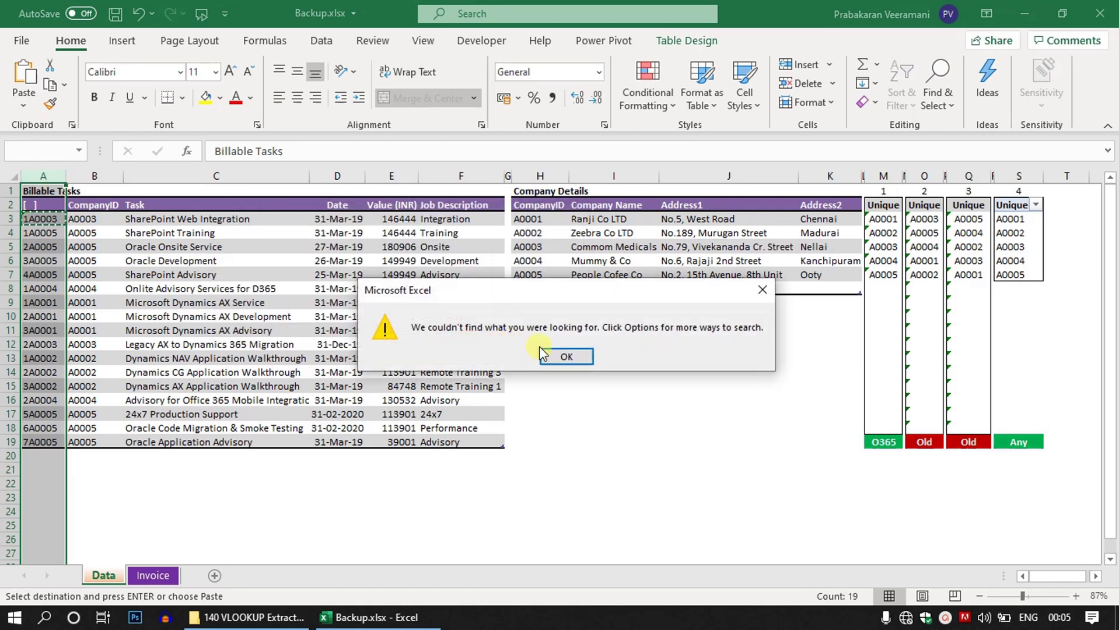
left_click(565, 357)
left_click(544, 347)
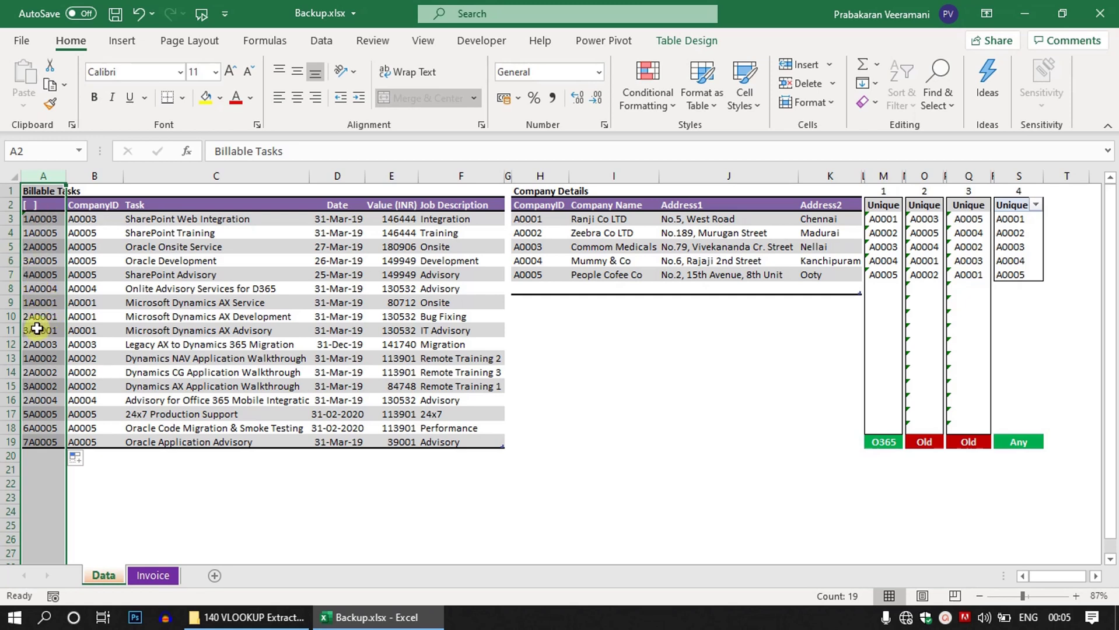
- Label the helper column's header cell 'Combine'
left_click(39, 331)
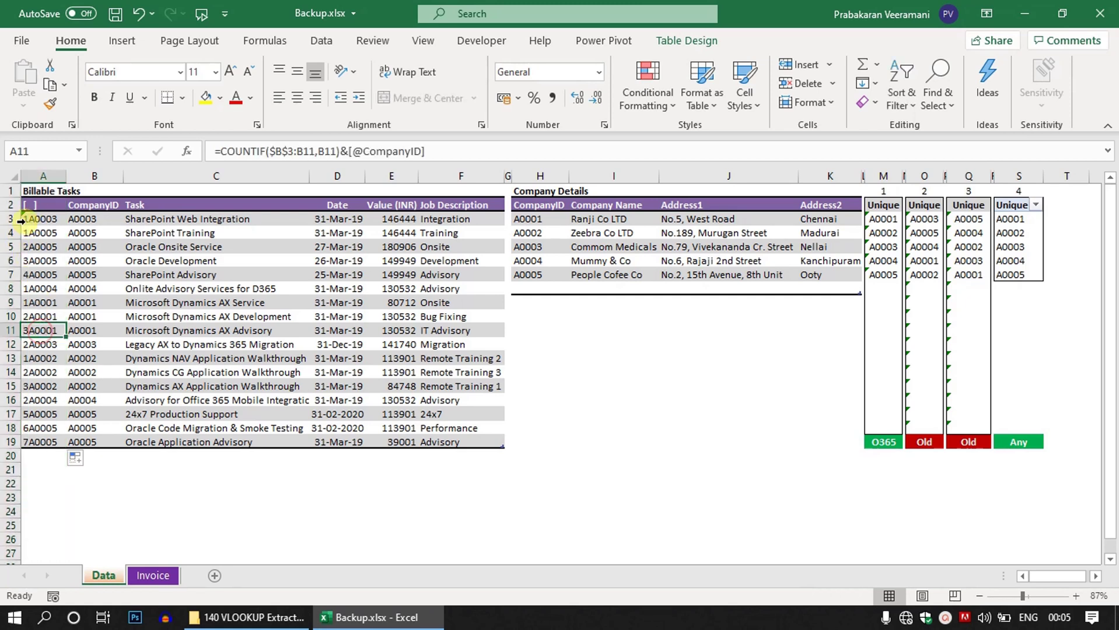
left_click(46, 203)
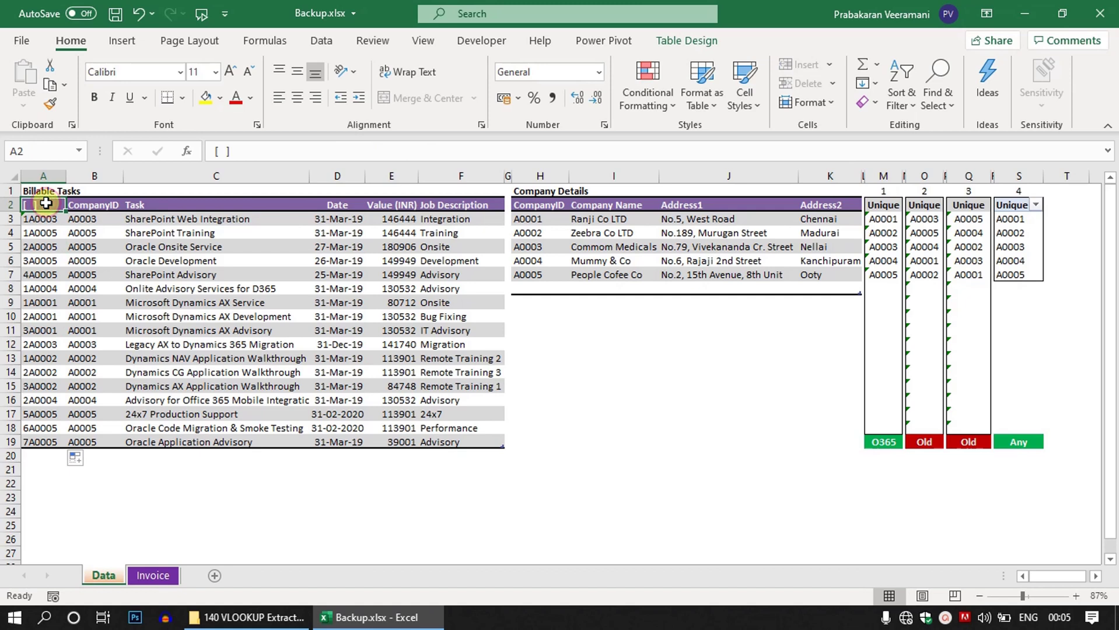
type("Combin")
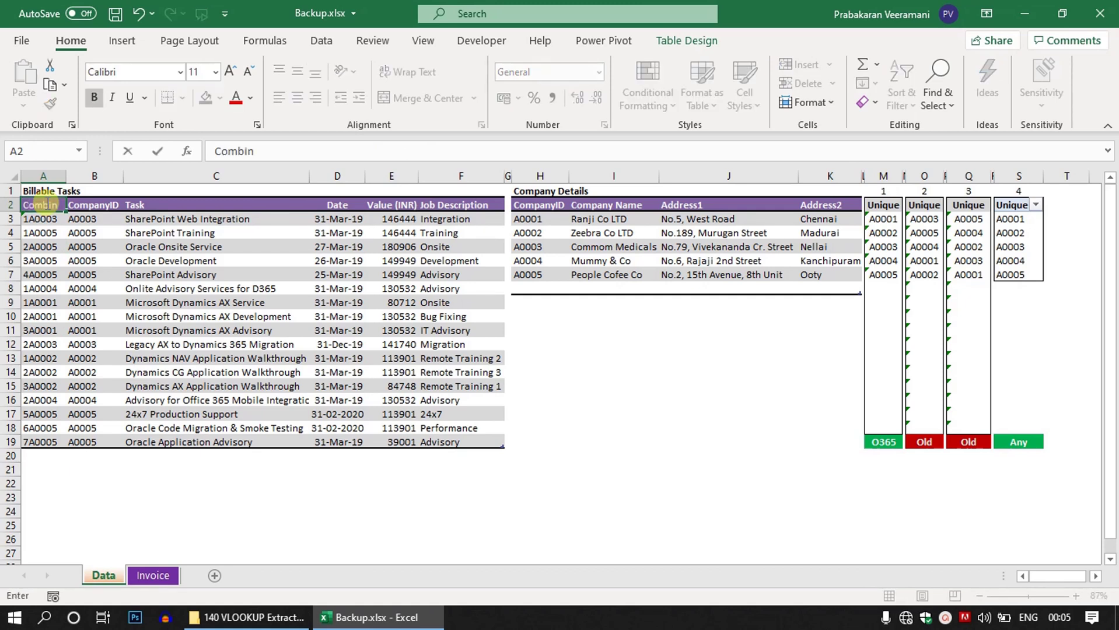
type("e")
key("Return")
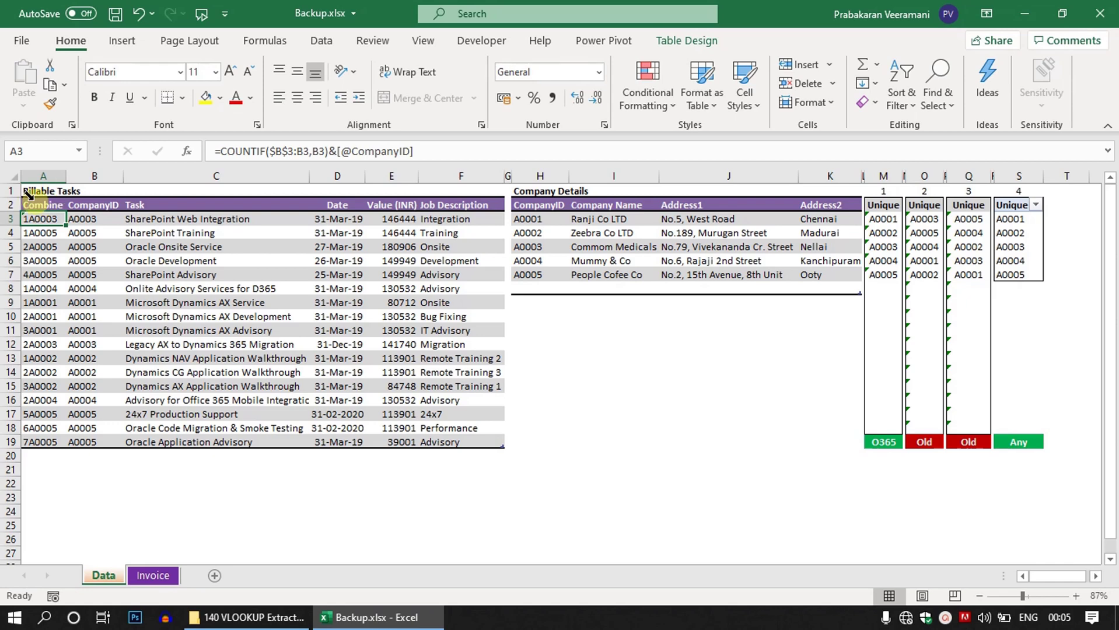
- Copy the Combine column, cancel the copy, and move to the Invoice sheet
left_click(51, 175)
key("ctrl+c")
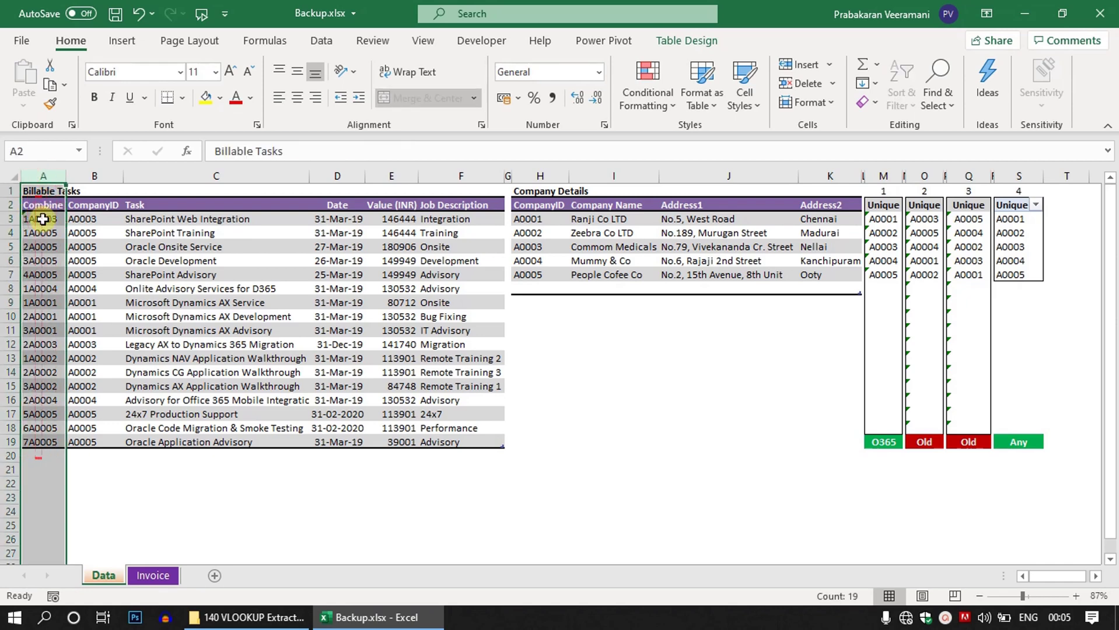
left_click(45, 219)
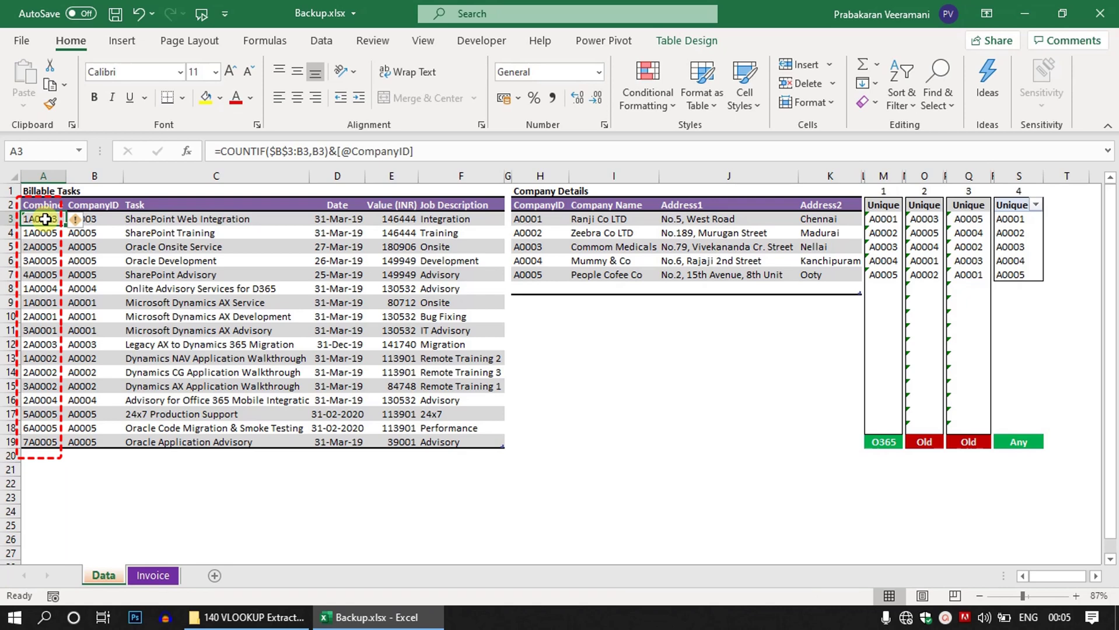
key("Escape")
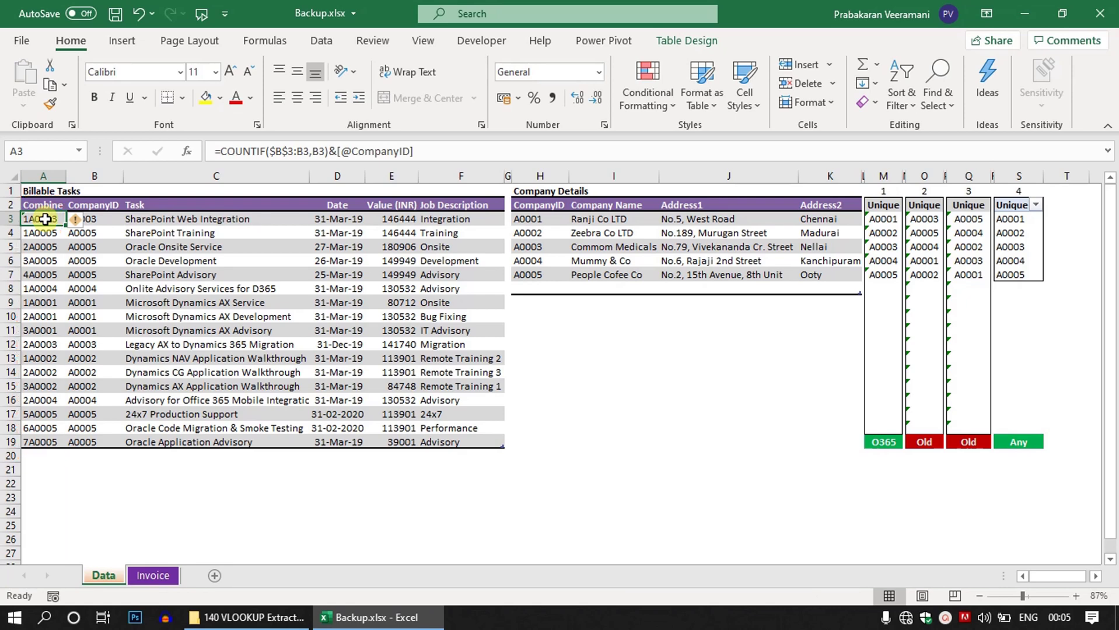
left_click(153, 575)
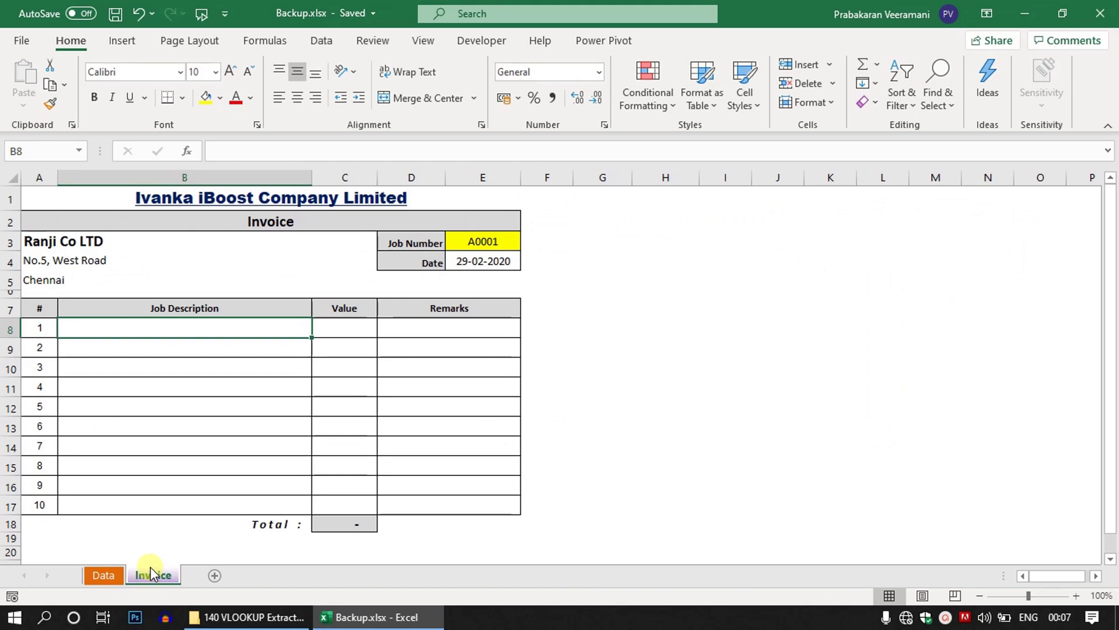
left_click(50, 329)
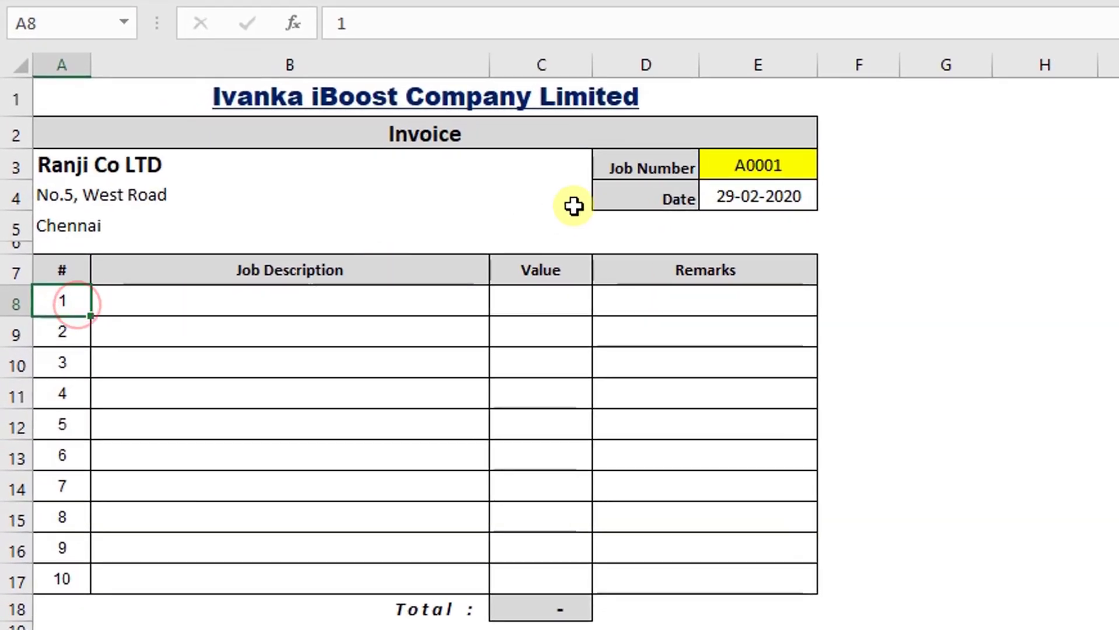
left_click(734, 165)
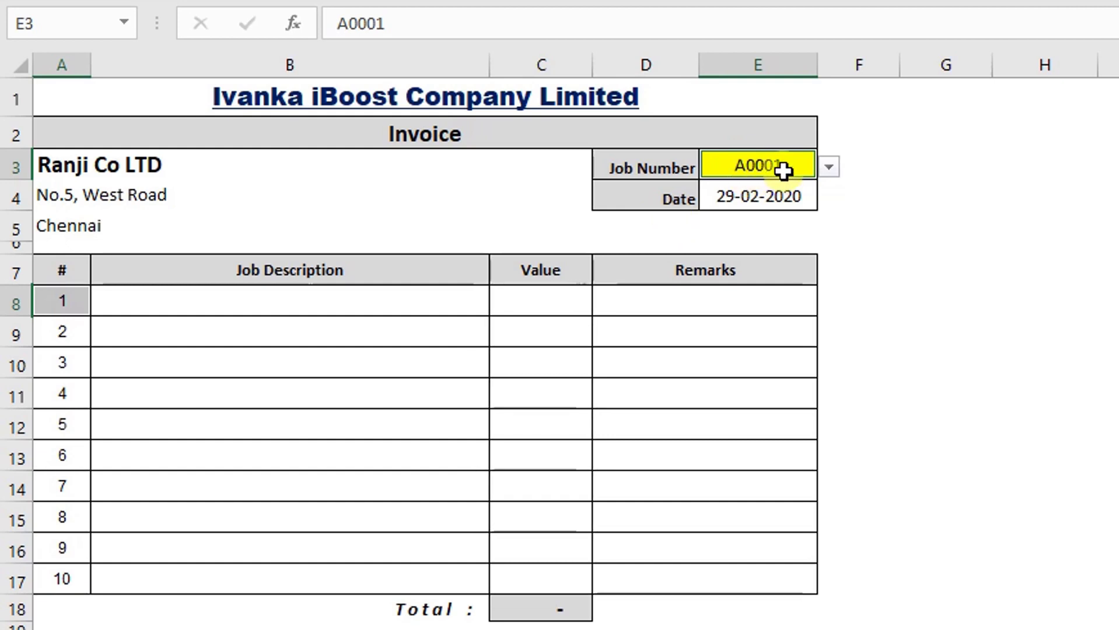
left_click(63, 312)
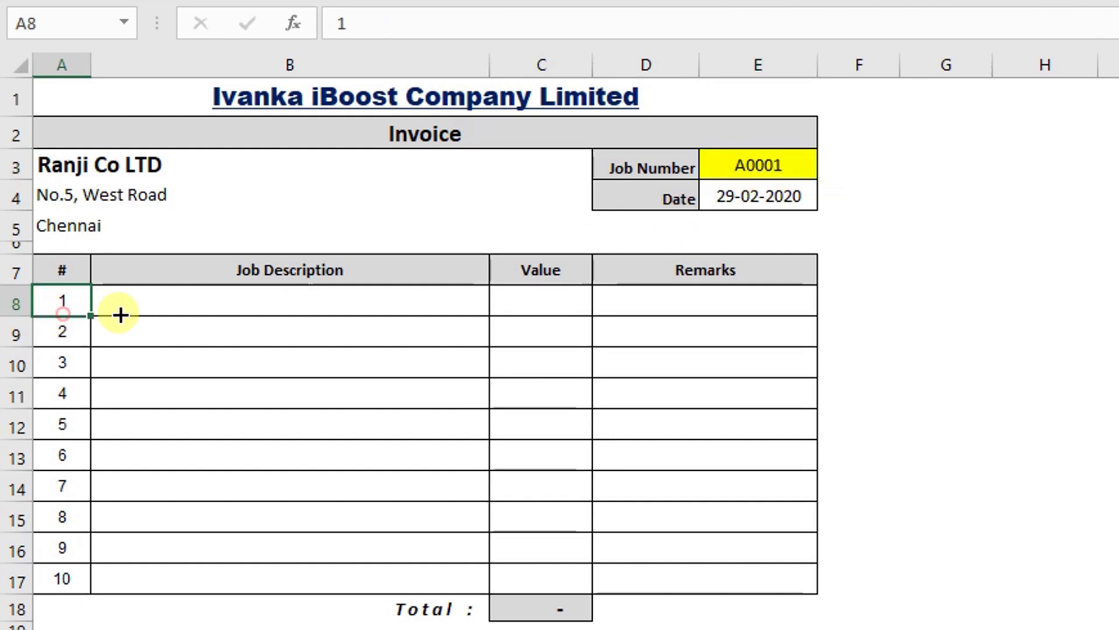
left_click(139, 303)
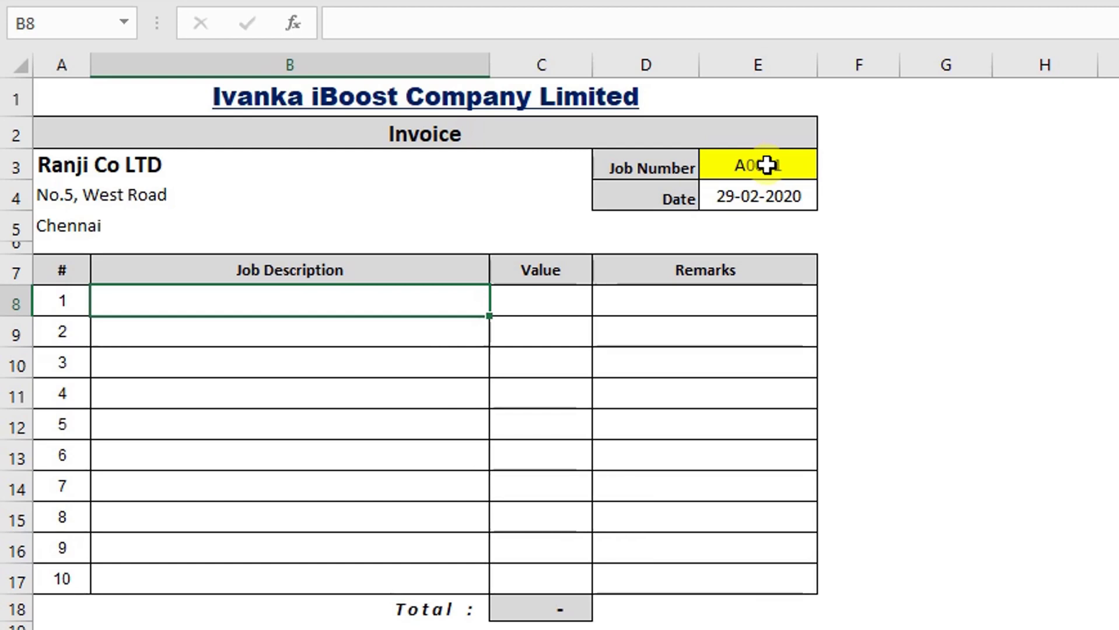
left_click(63, 333)
left_click(130, 331)
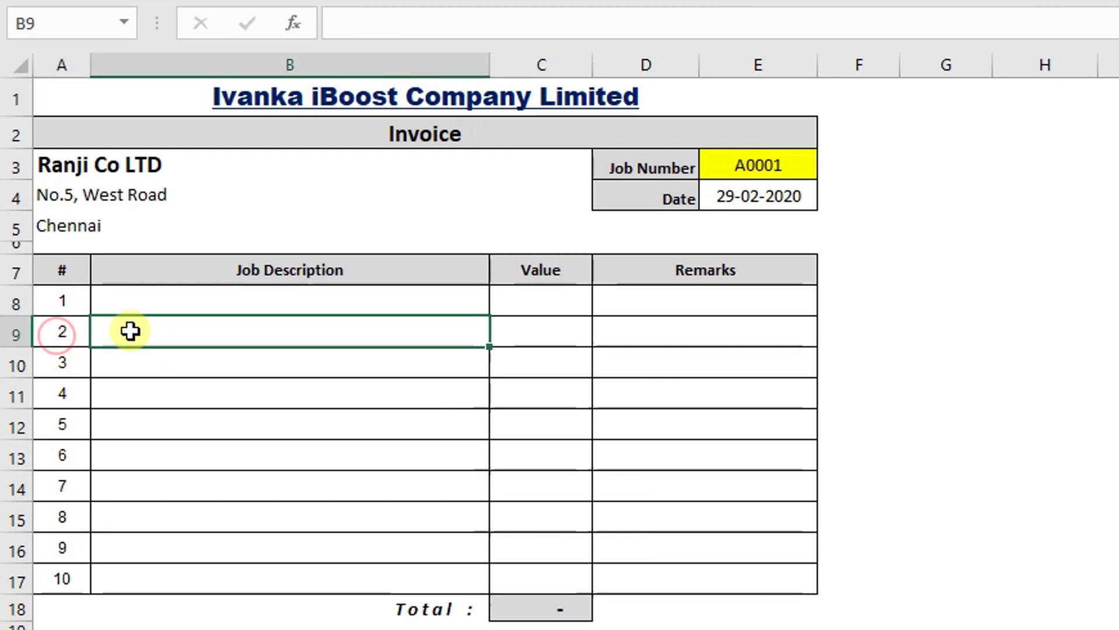
left_click(73, 364)
left_click(115, 360)
left_click(65, 394)
left_click(129, 386)
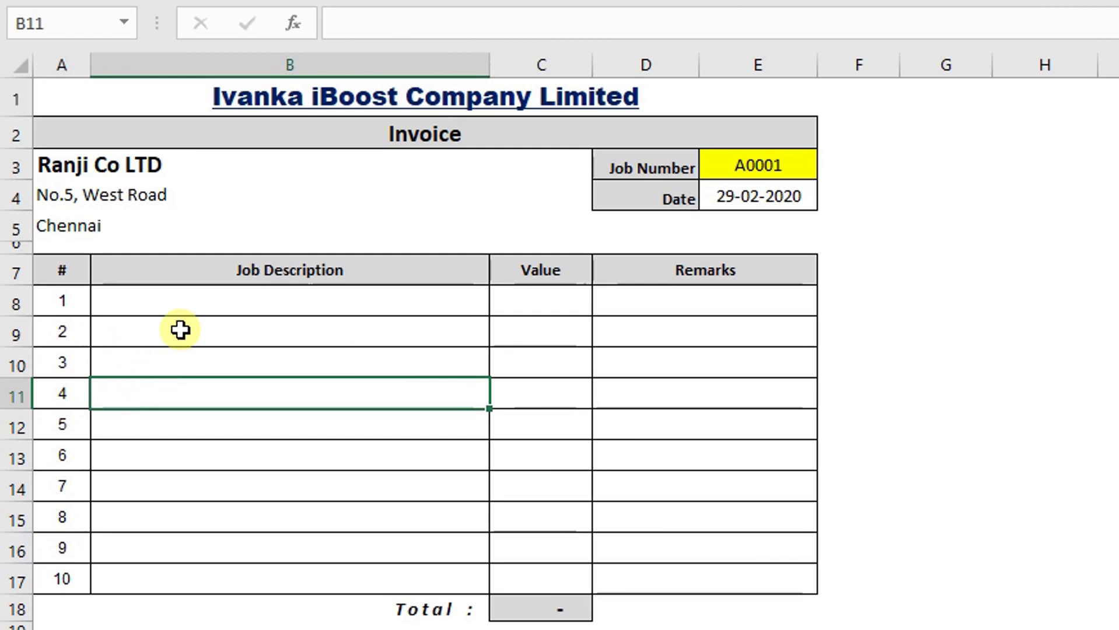
- In B8, start =VLOOKUP(A8&E3, joining line number and job number as the key
left_click(198, 300)
type("=")
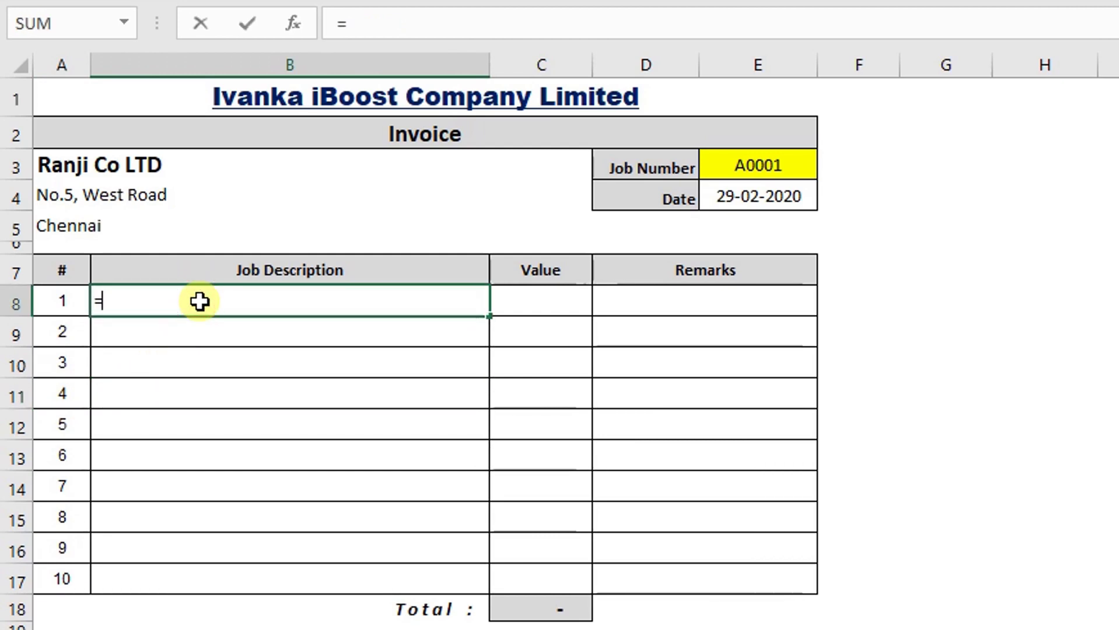
type("vl")
key("Tab")
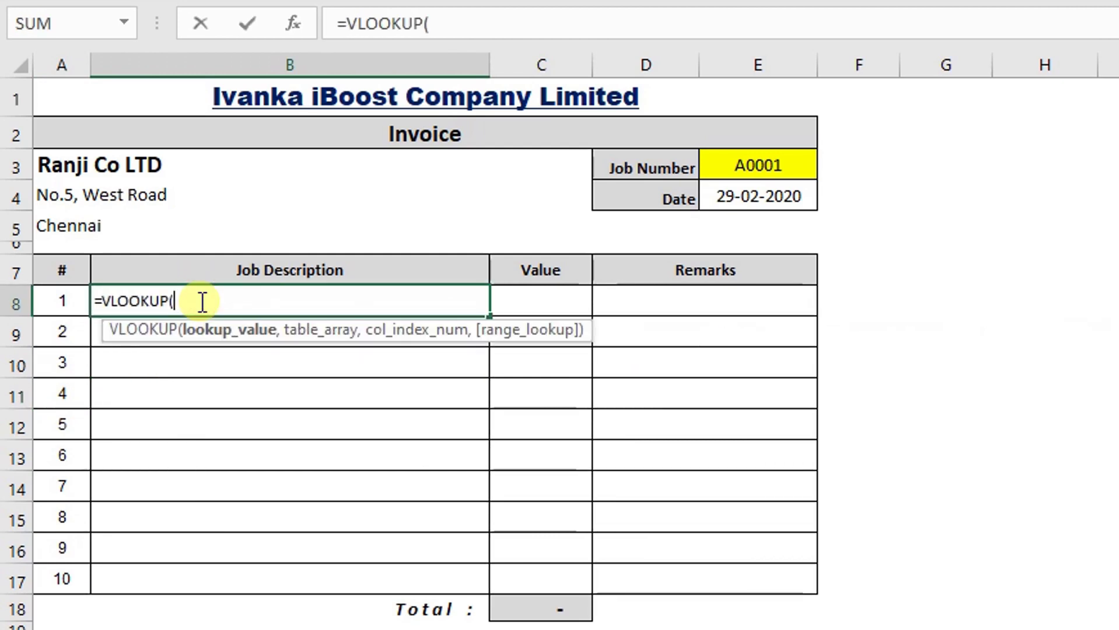
key("Left")
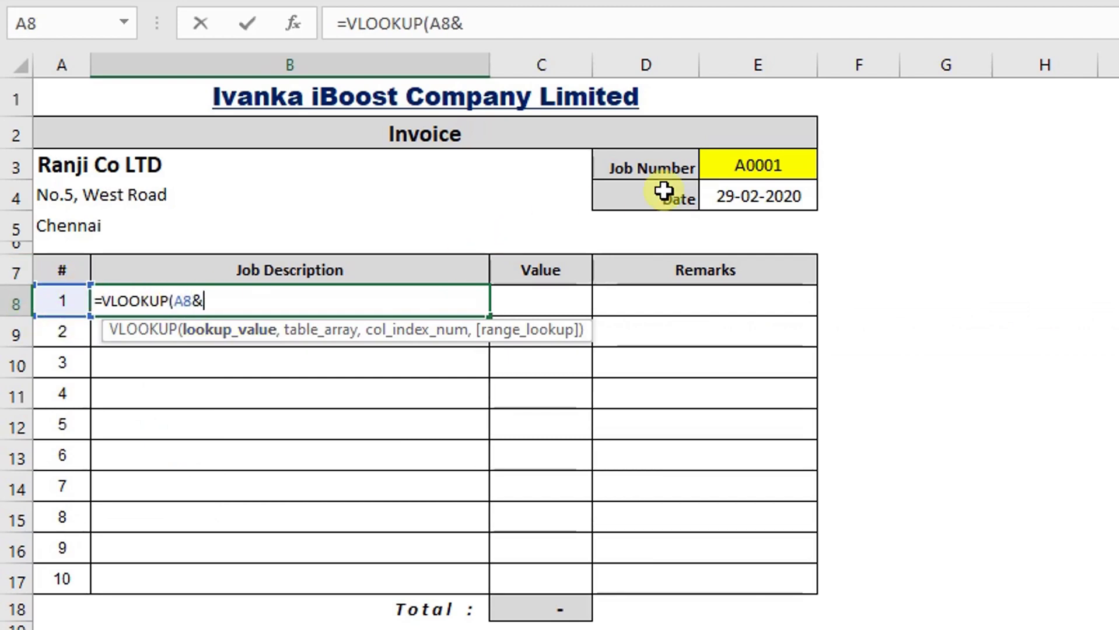
left_click(745, 170)
type(",")
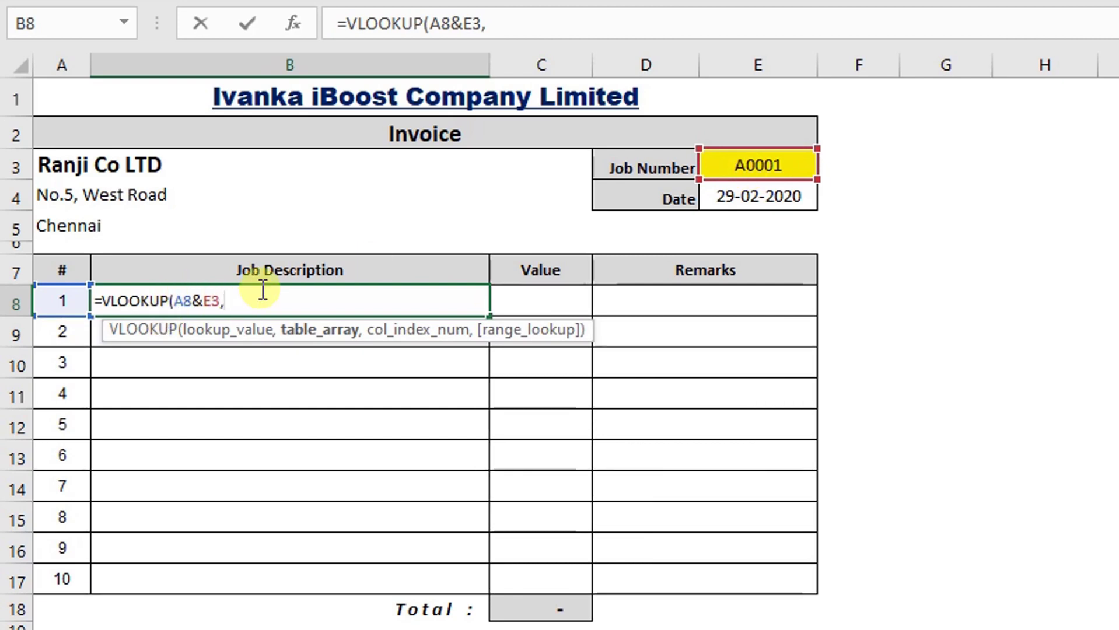
- Preview the joined key as 1A0001 with F9, then restore the cell references
left_click_drag(174, 300, 217, 302)
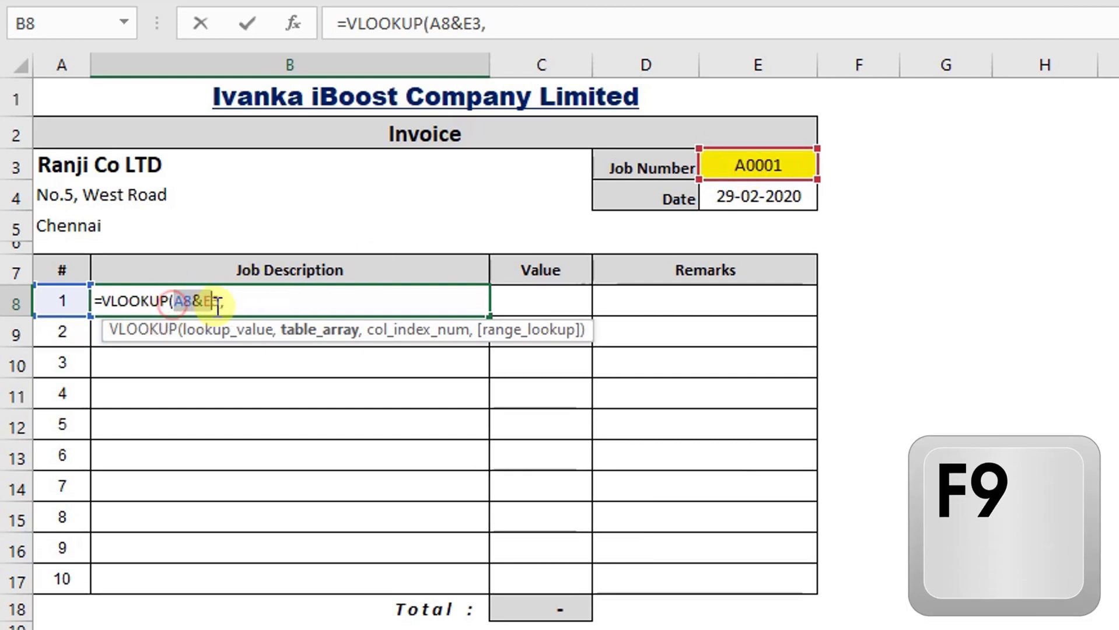
key("F9")
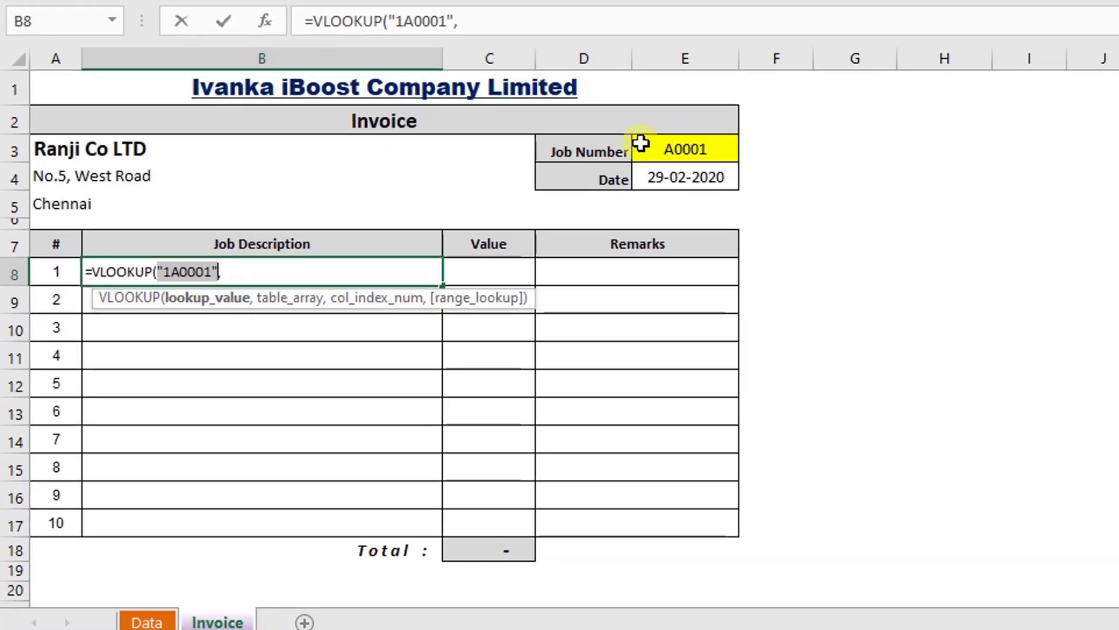
key("ctrl+z")
left_click(211, 262)
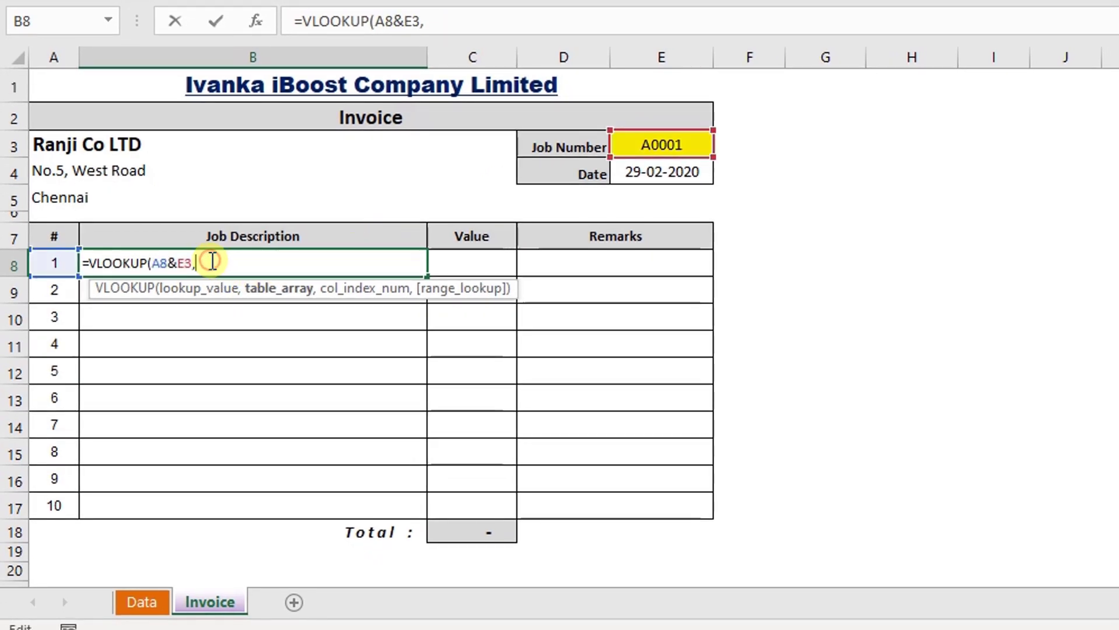
left_click(144, 595)
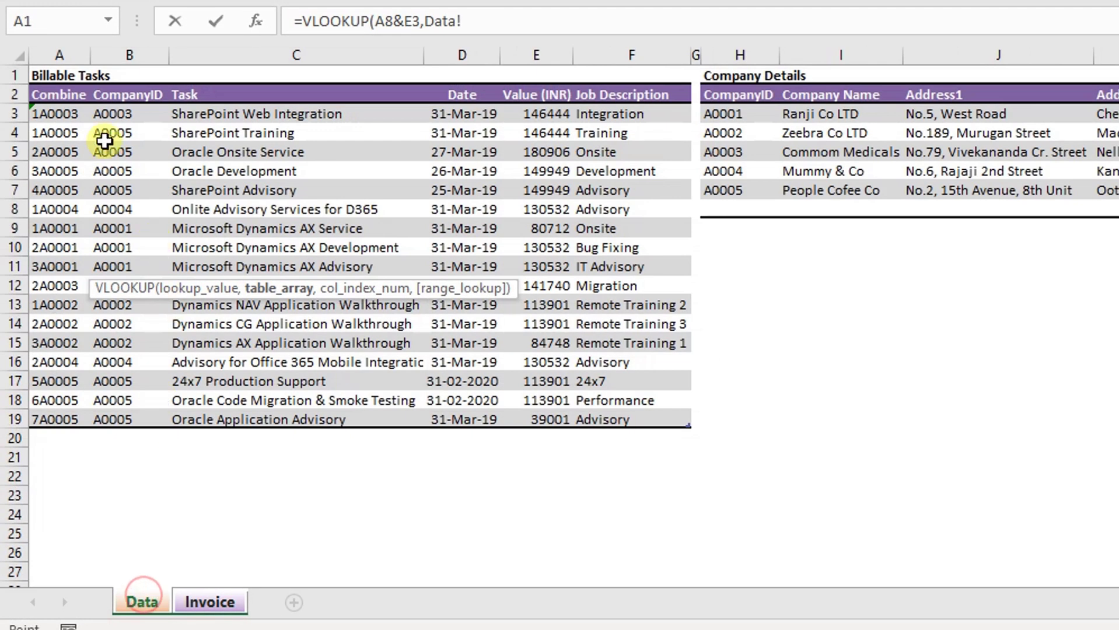
- Finish B8's lookup as =VLOOKUP(A8&E3,MainTable,3,FALSE) with exact match, showing Microsoft Dynamics AX Service
left_click_drag(66, 115, 605, 419)
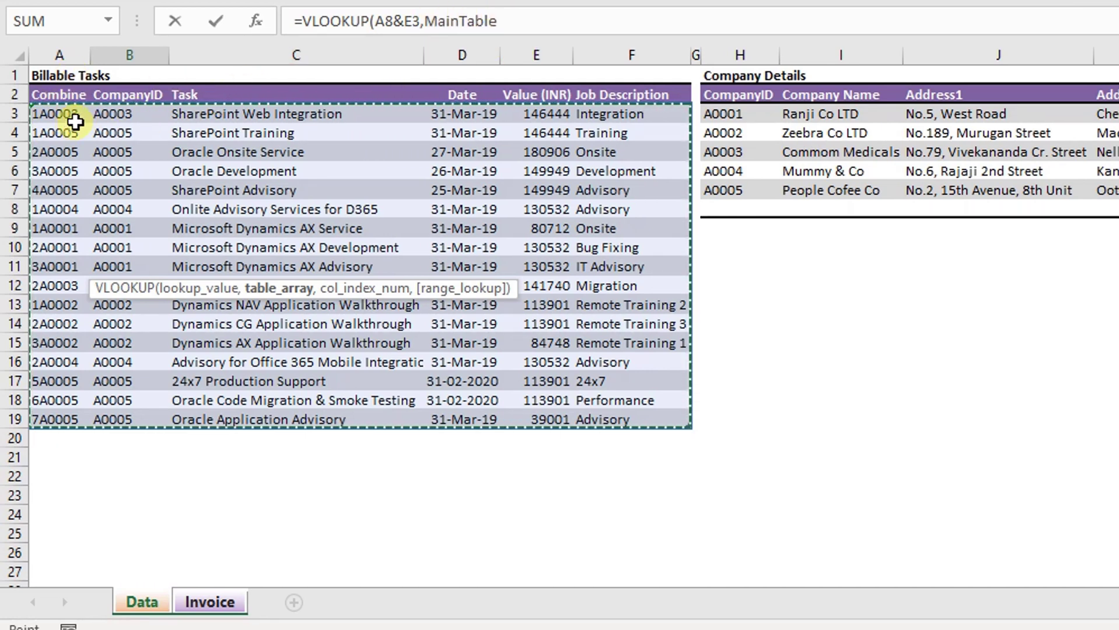
type(",3")
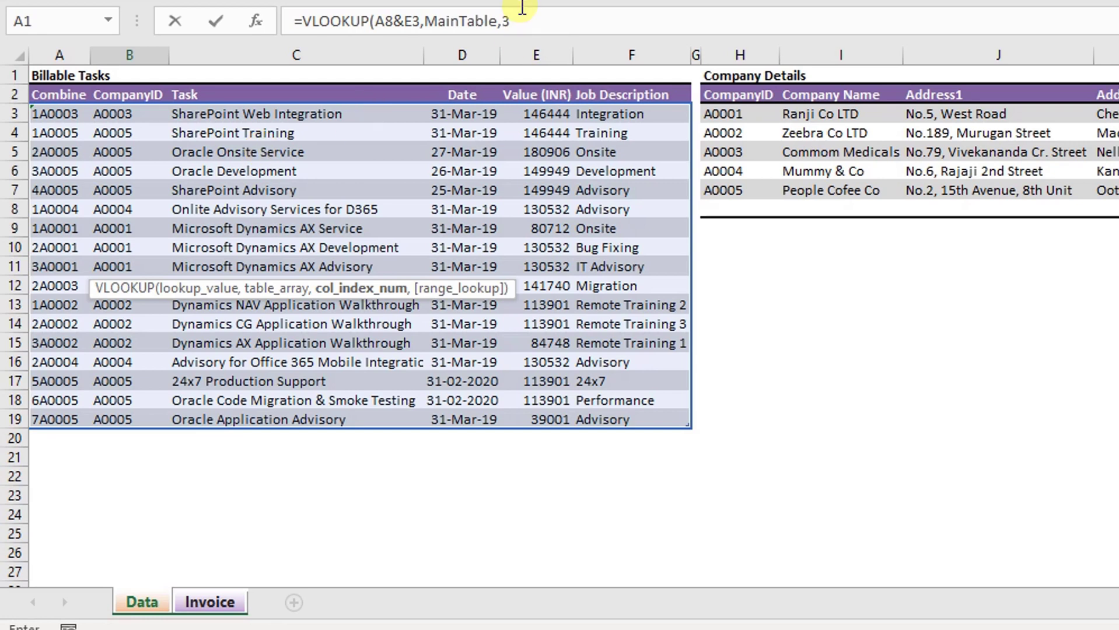
type(",")
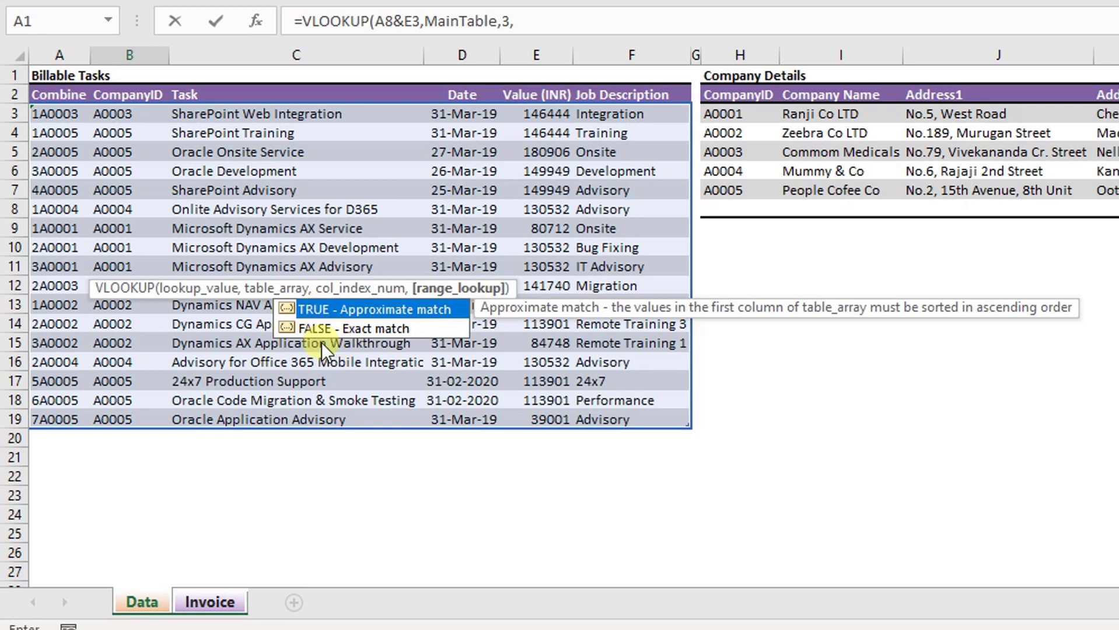
key("Down")
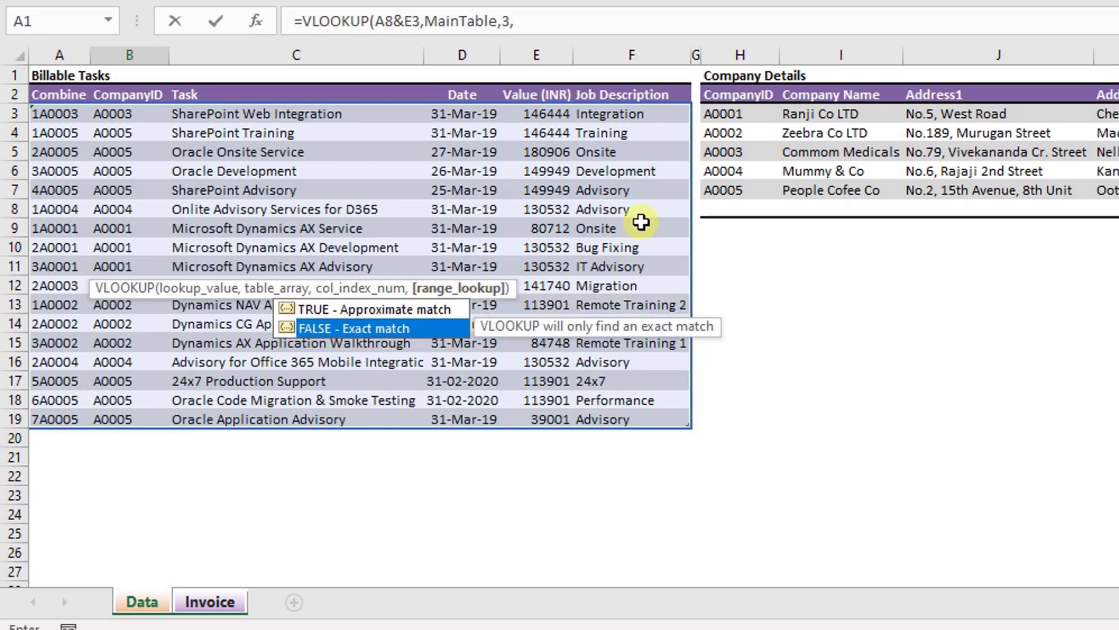
key("Tab")
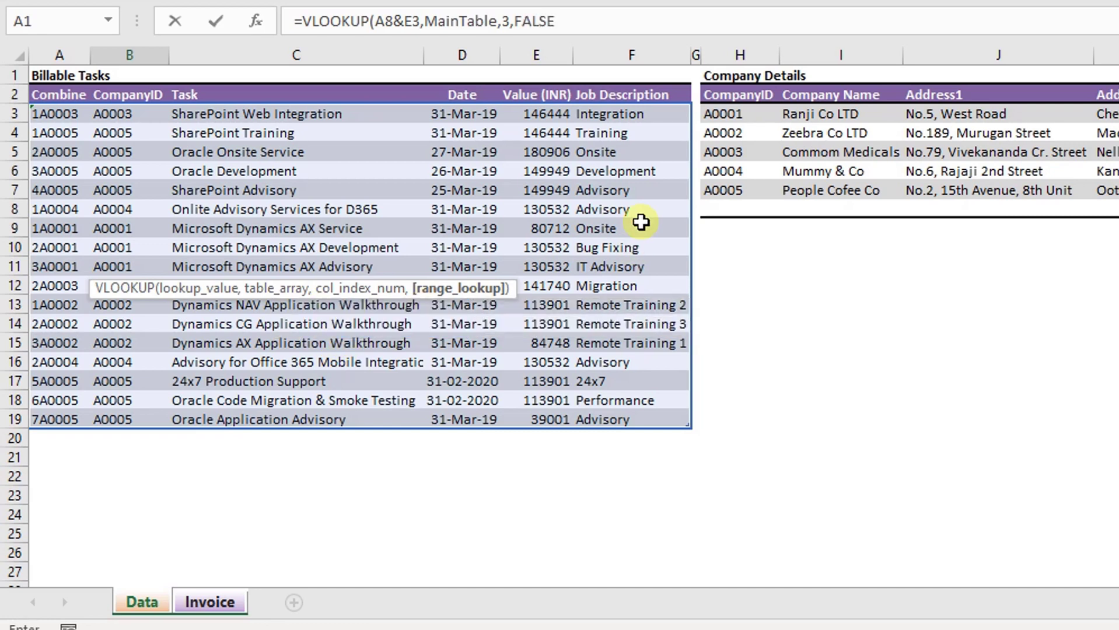
key("Return")
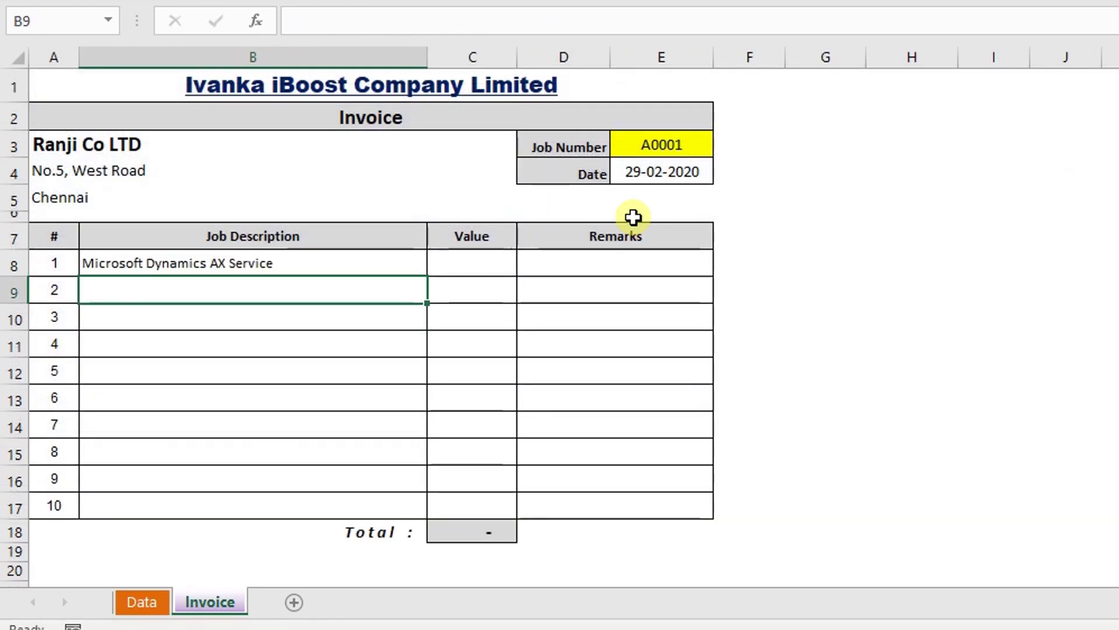
- Review B8's formula against the A0001 Microsoft Dynamics AX Service entry on the Data sheet
left_click(639, 146)
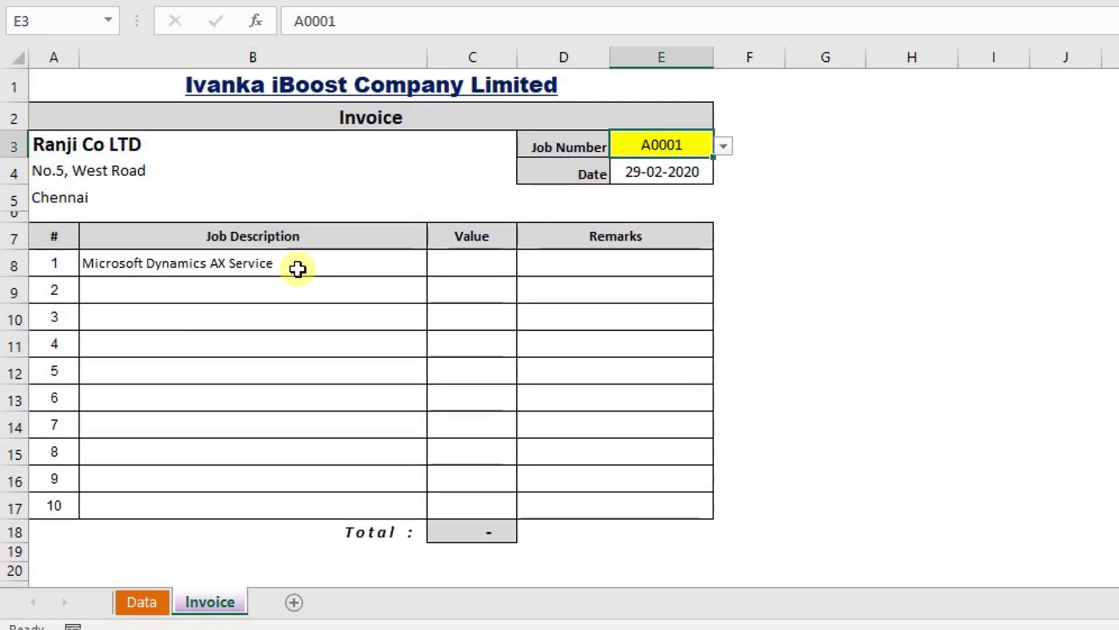
left_click(47, 267)
left_click(127, 265)
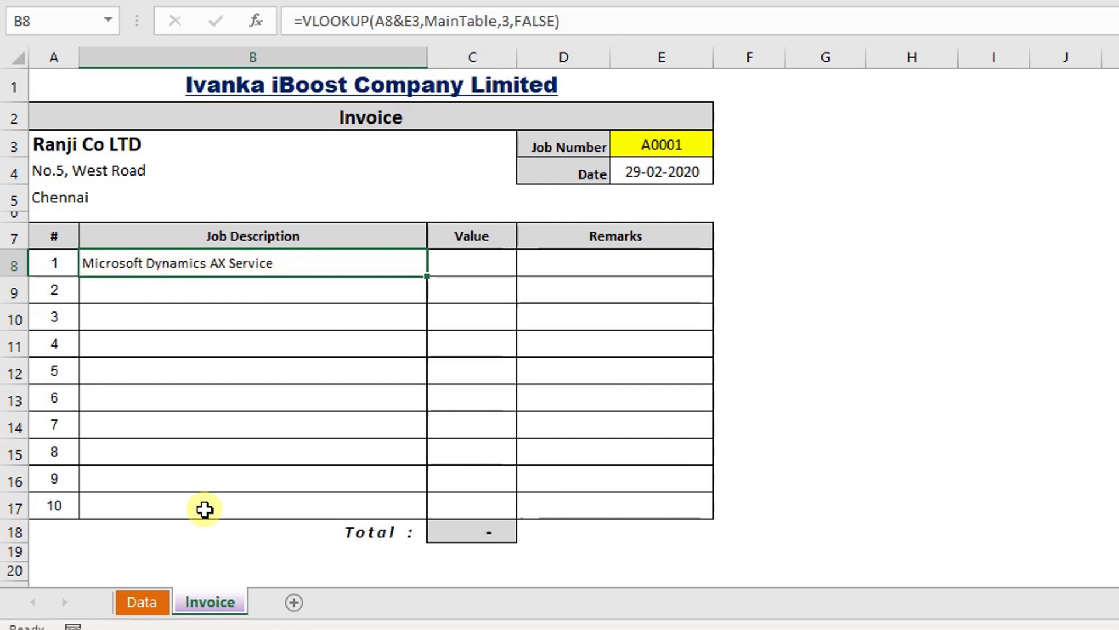
left_click(155, 606)
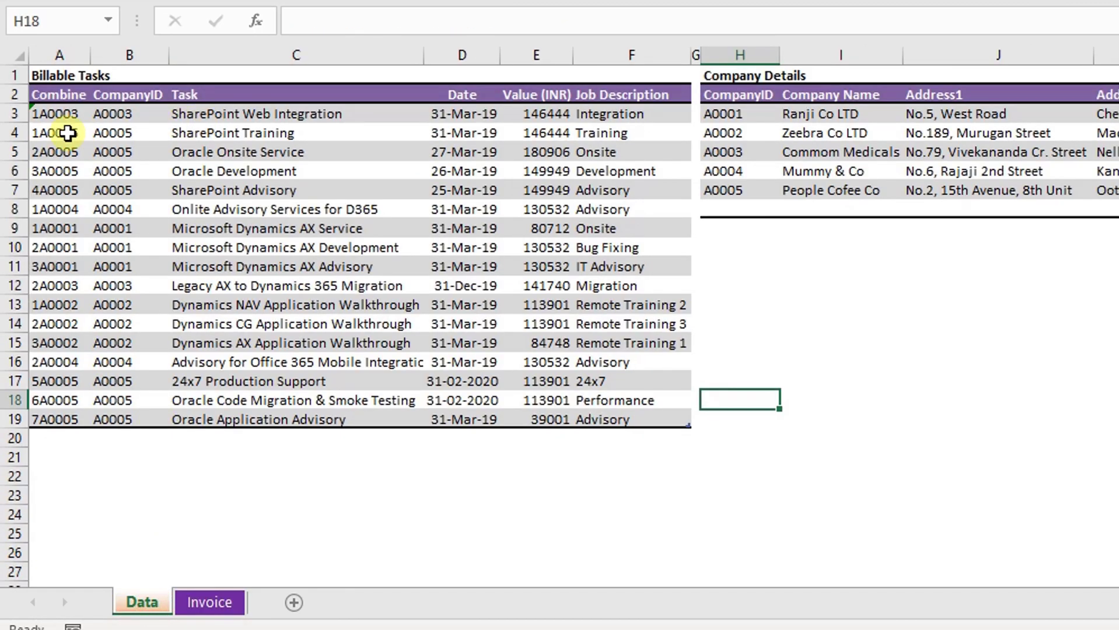
left_click(125, 225)
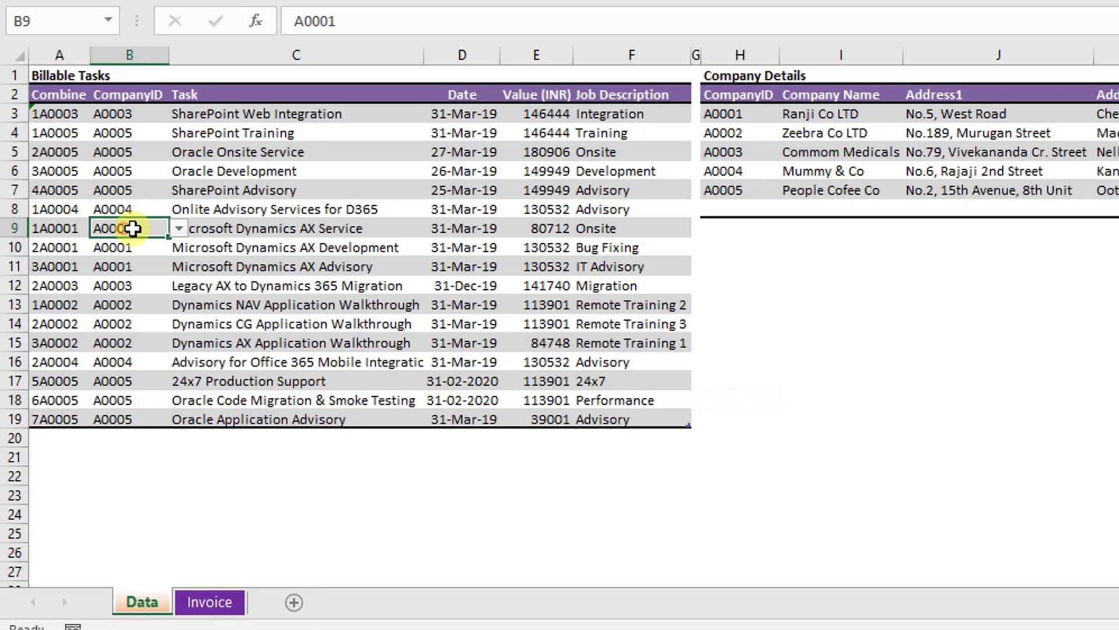
left_click(201, 234)
left_click(207, 602)
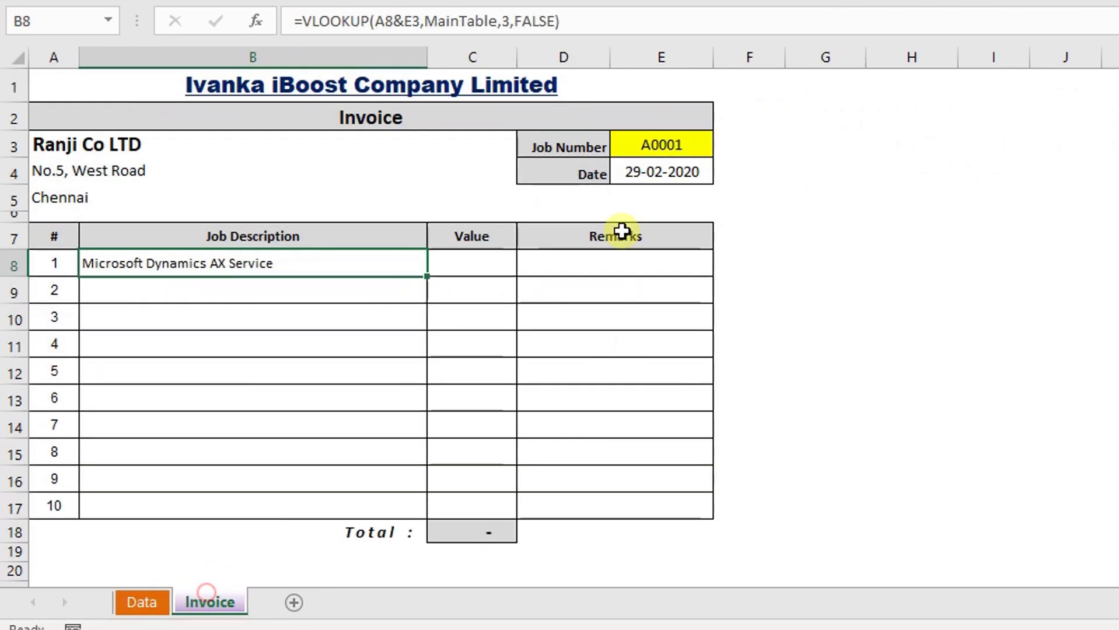
- Try job numbers A0002 and A0004 in E3, then settle on A0005
left_click(660, 144)
left_click(722, 144)
left_click(687, 179)
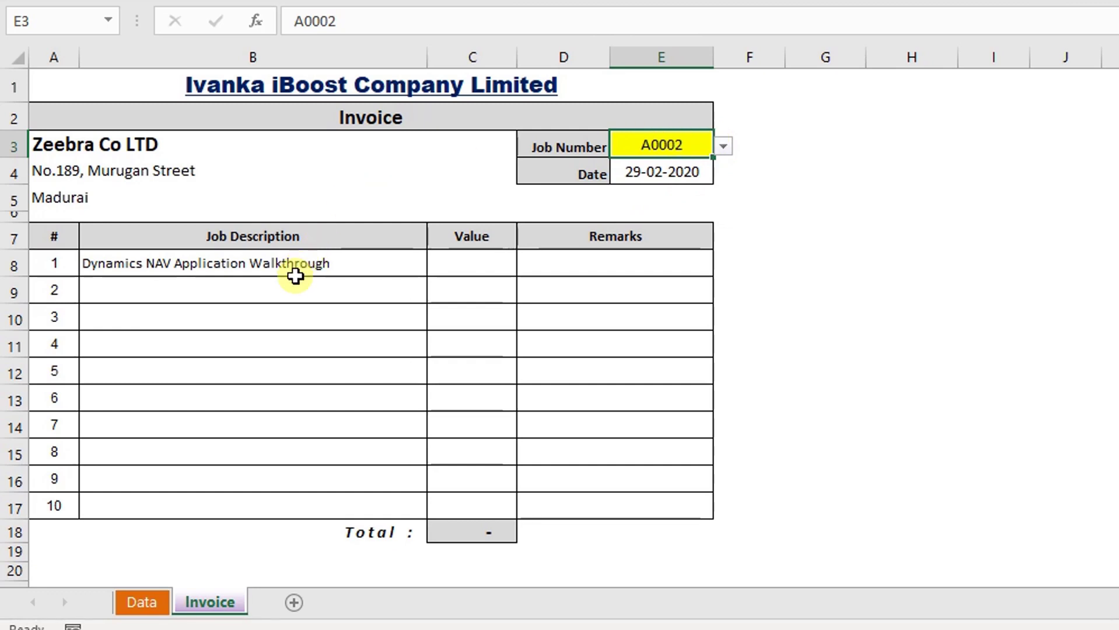
left_click(723, 147)
left_click(686, 208)
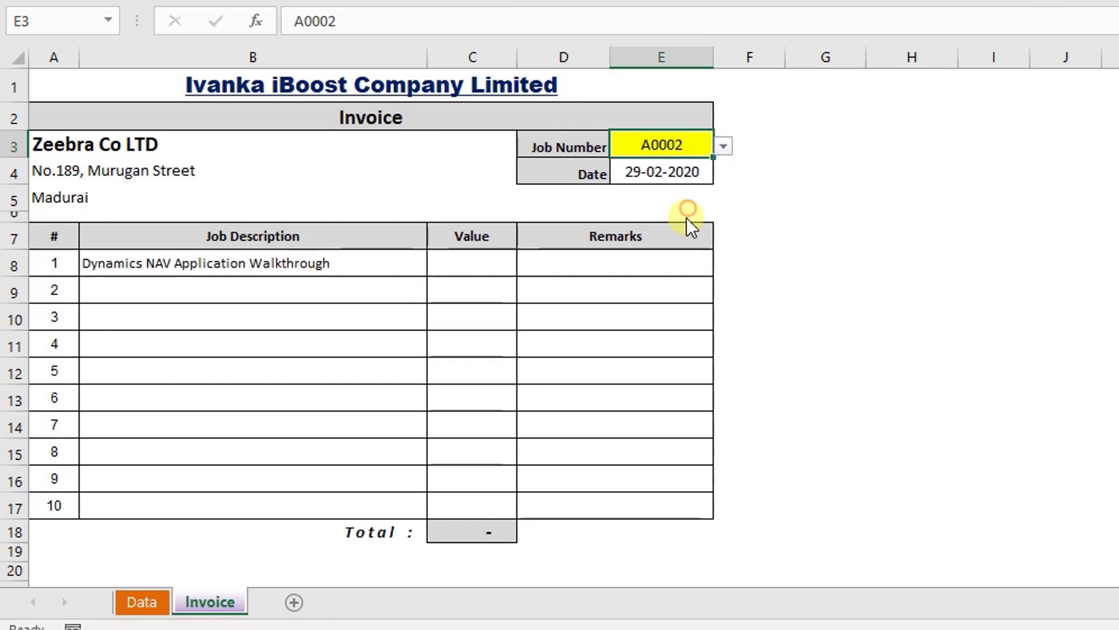
left_click(697, 146)
left_click(723, 147)
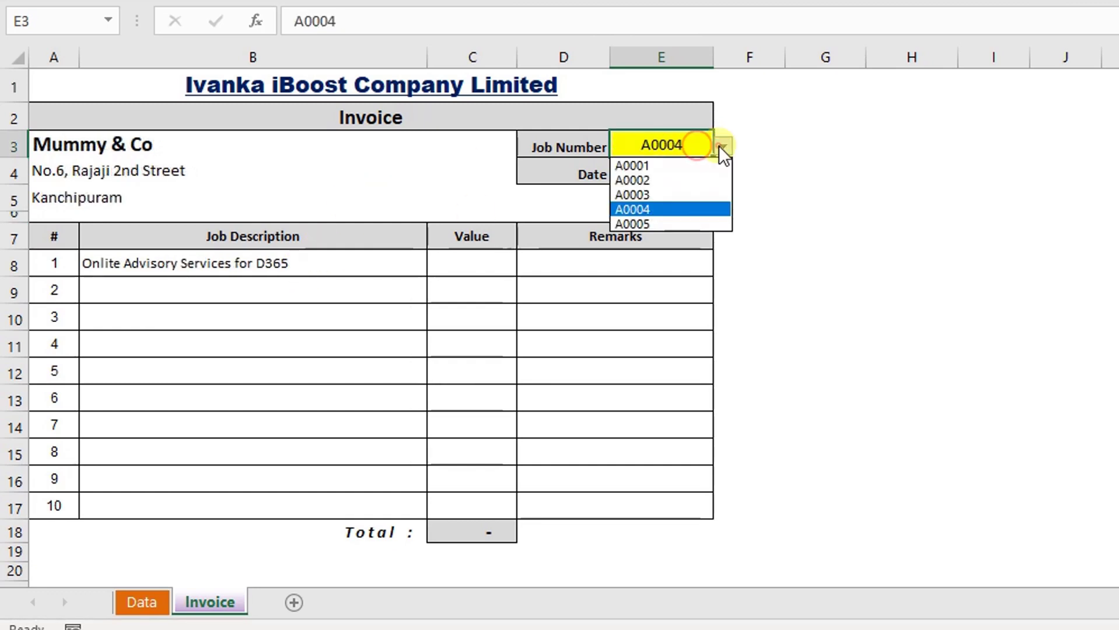
left_click(687, 224)
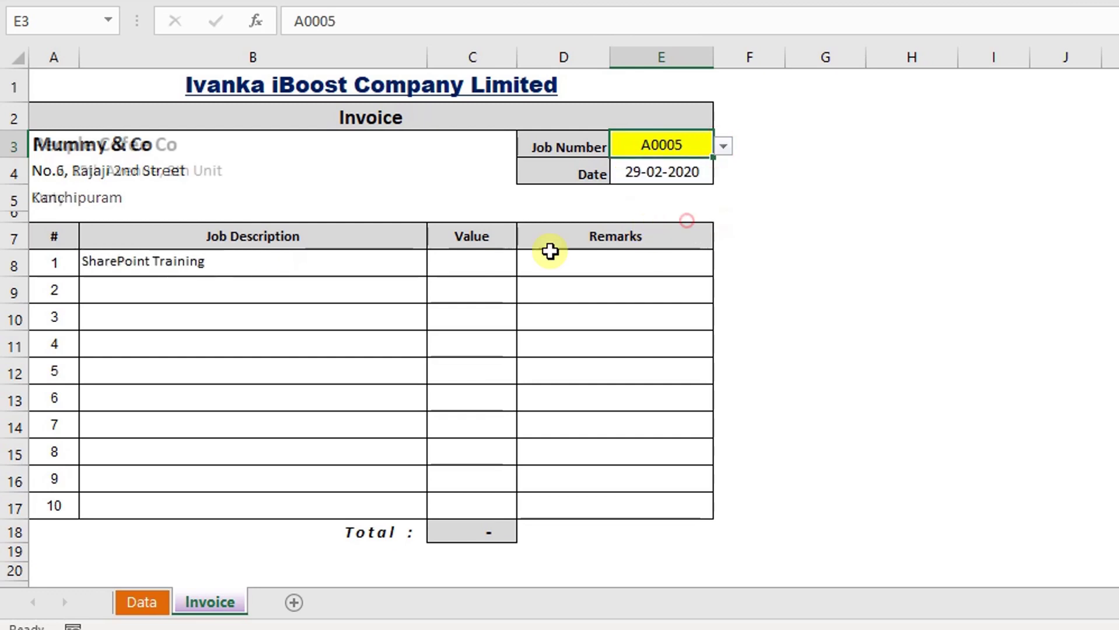
double_click(192, 269)
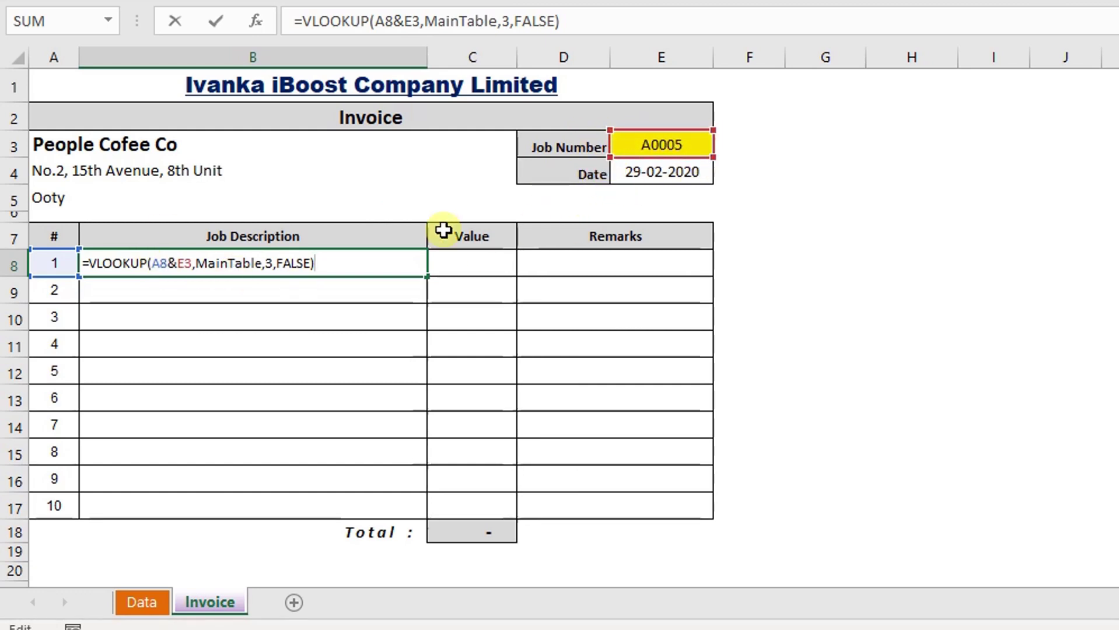
- Anchor B8's lookup key as $A8&$E$3 and recommit the formula
left_click(185, 266)
key("F4")
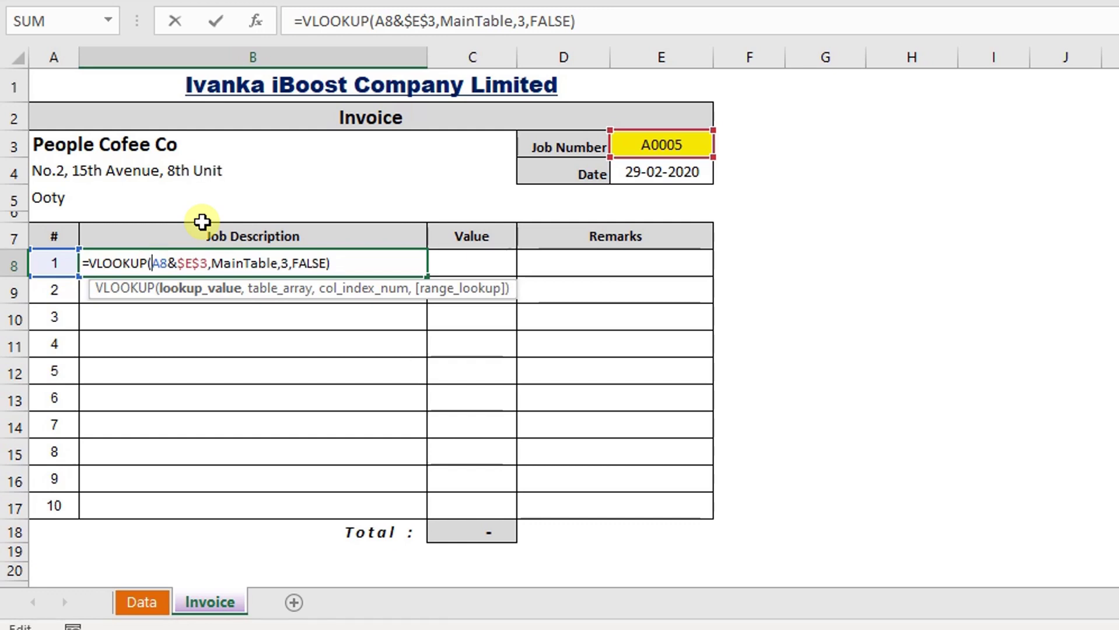
type("$")
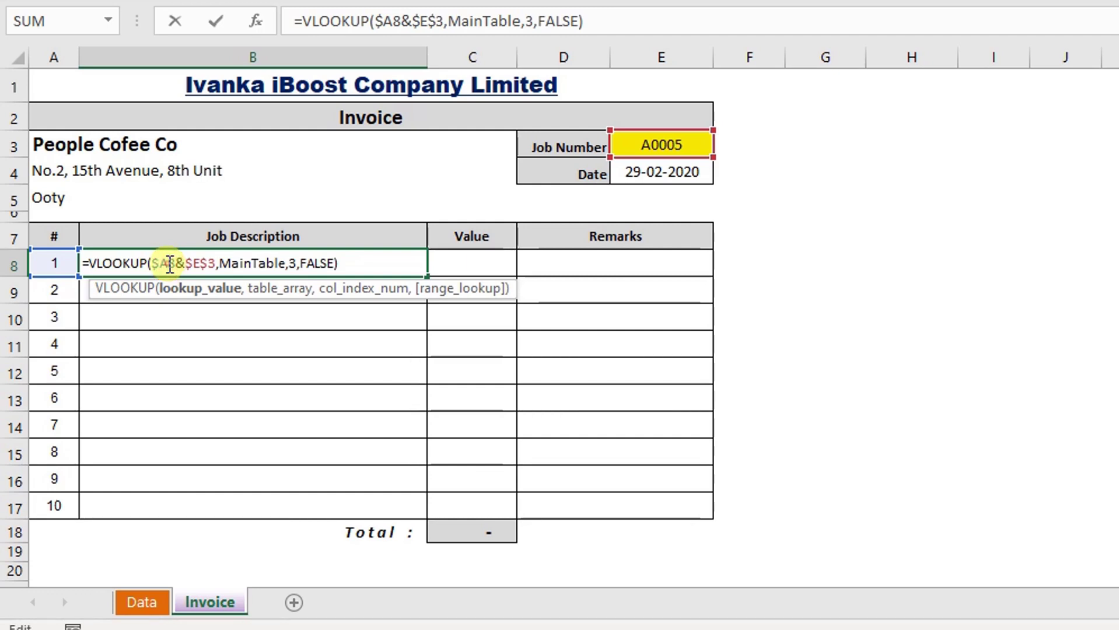
left_click_drag(169, 263, 151, 264)
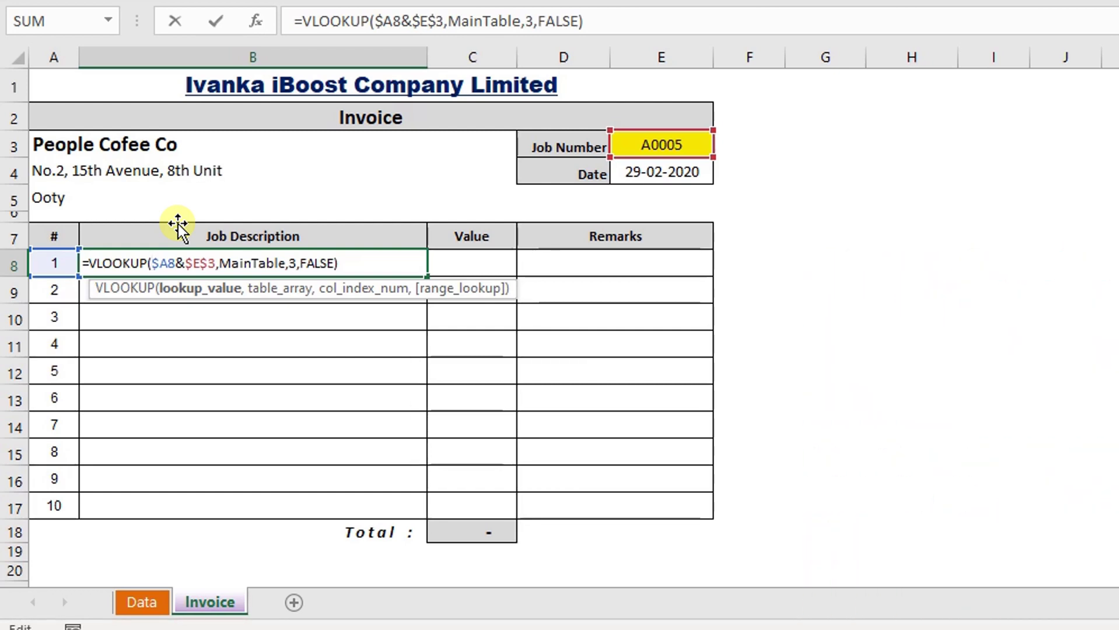
key("Return")
left_click(182, 264)
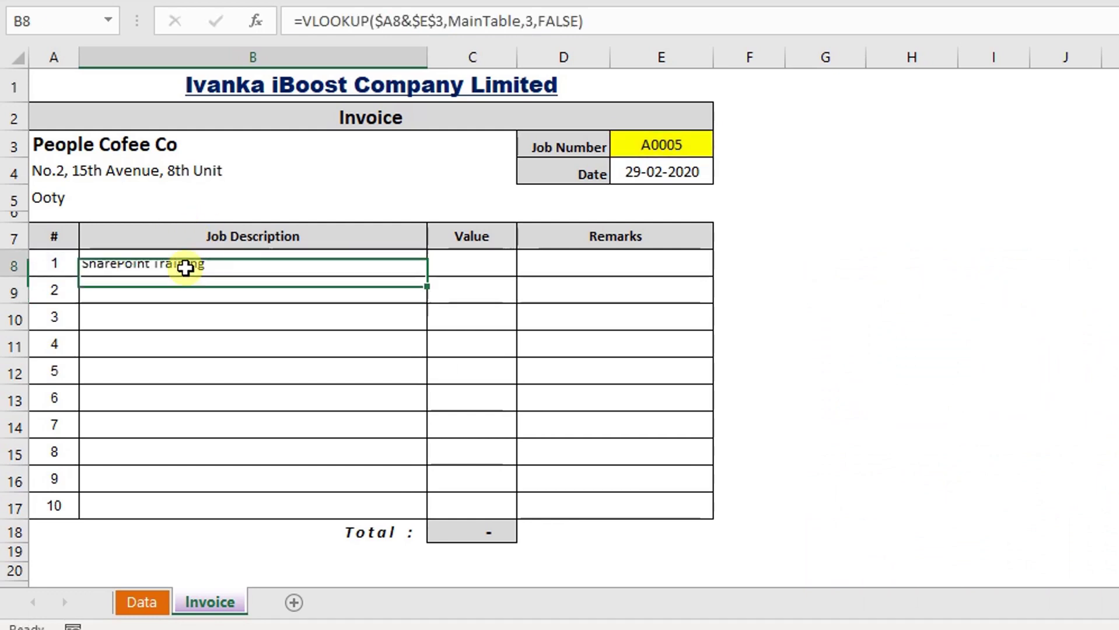
double_click(182, 264)
key("Escape")
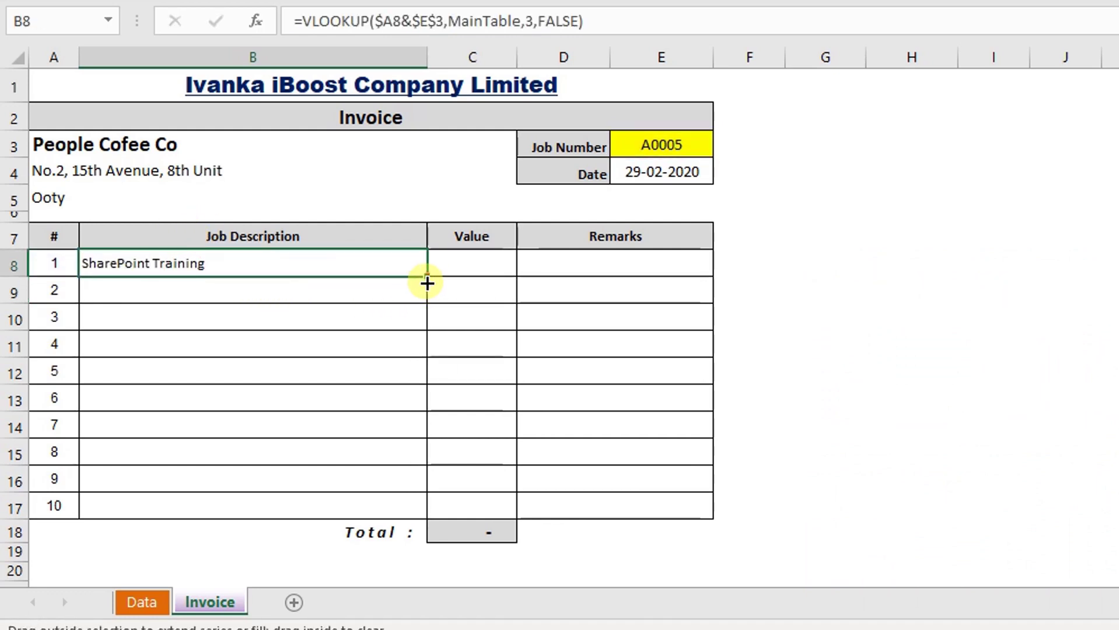
left_click_drag(427, 283, 387, 500)
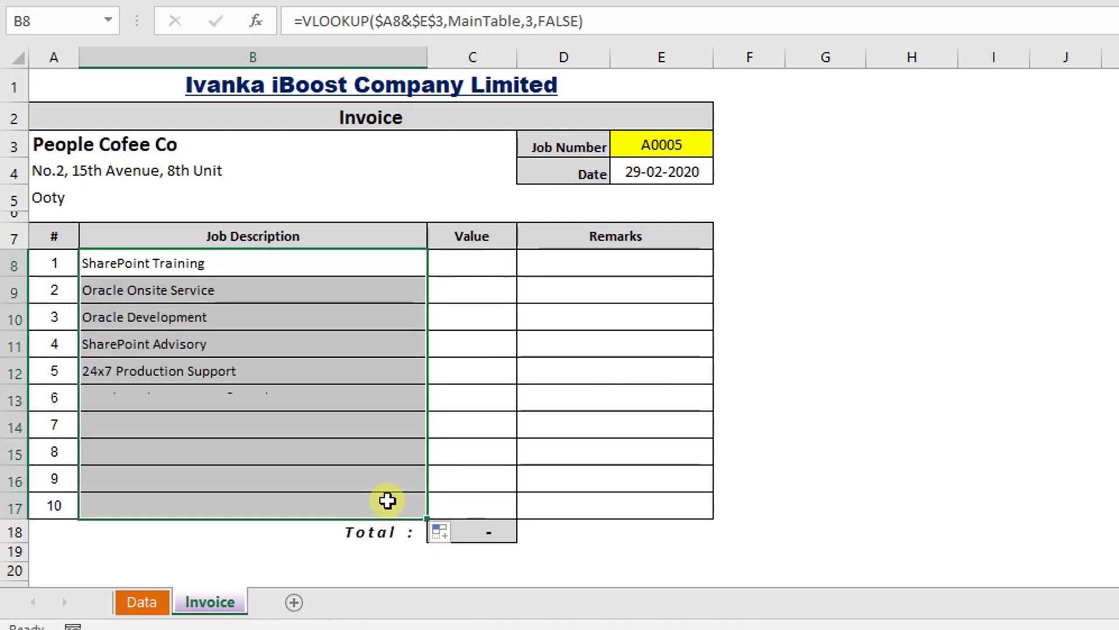
left_click(699, 145)
left_click(722, 147)
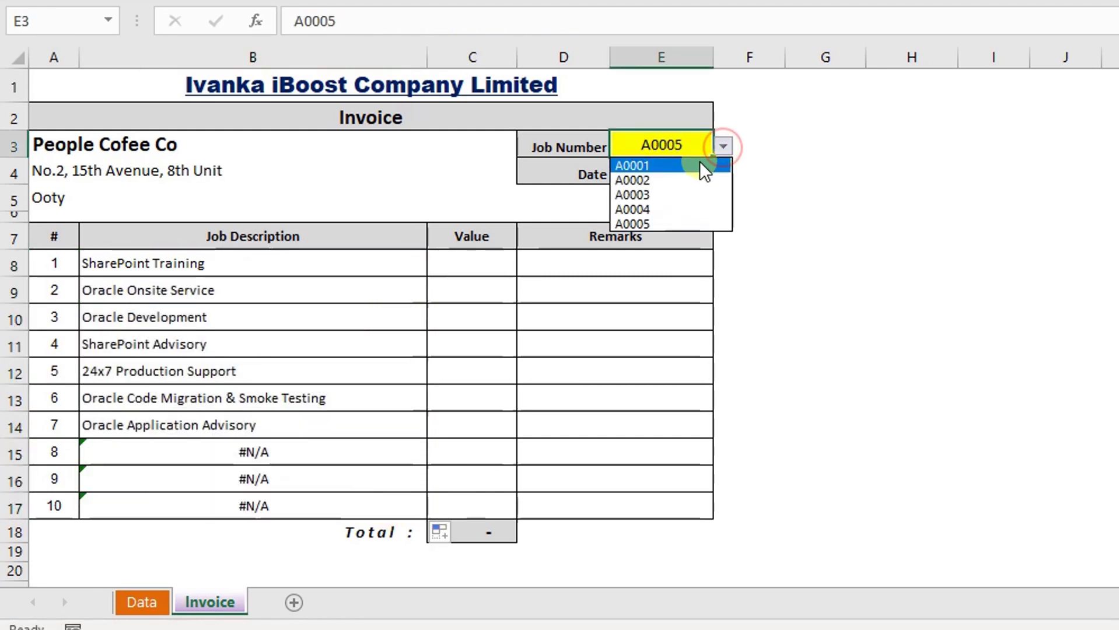
key("Escape")
left_click_drag(280, 259, 250, 501)
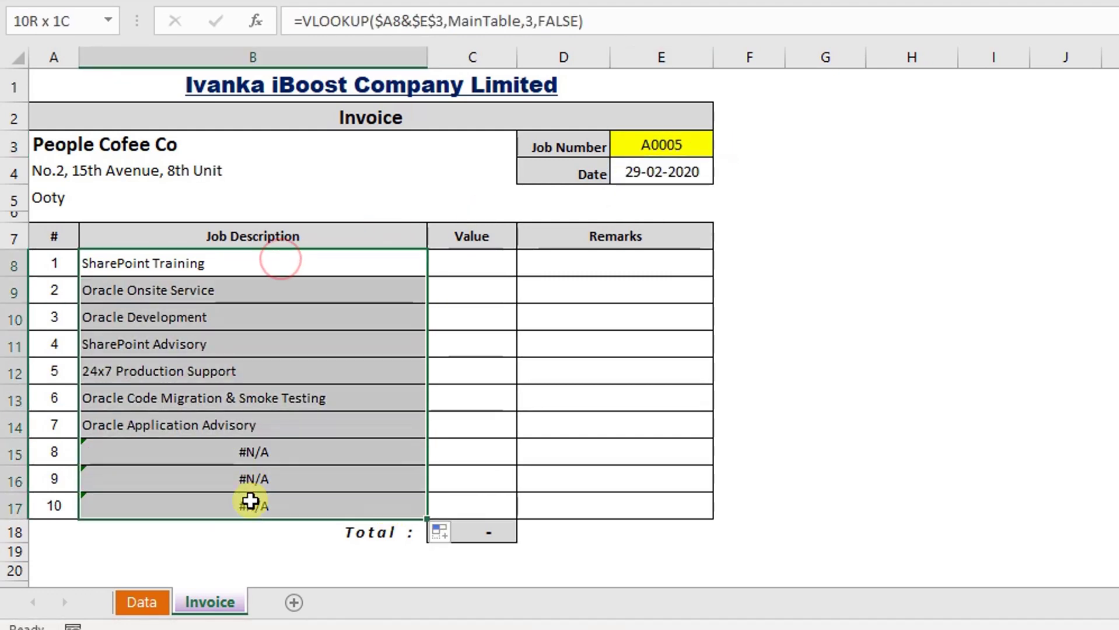
left_click(147, 603)
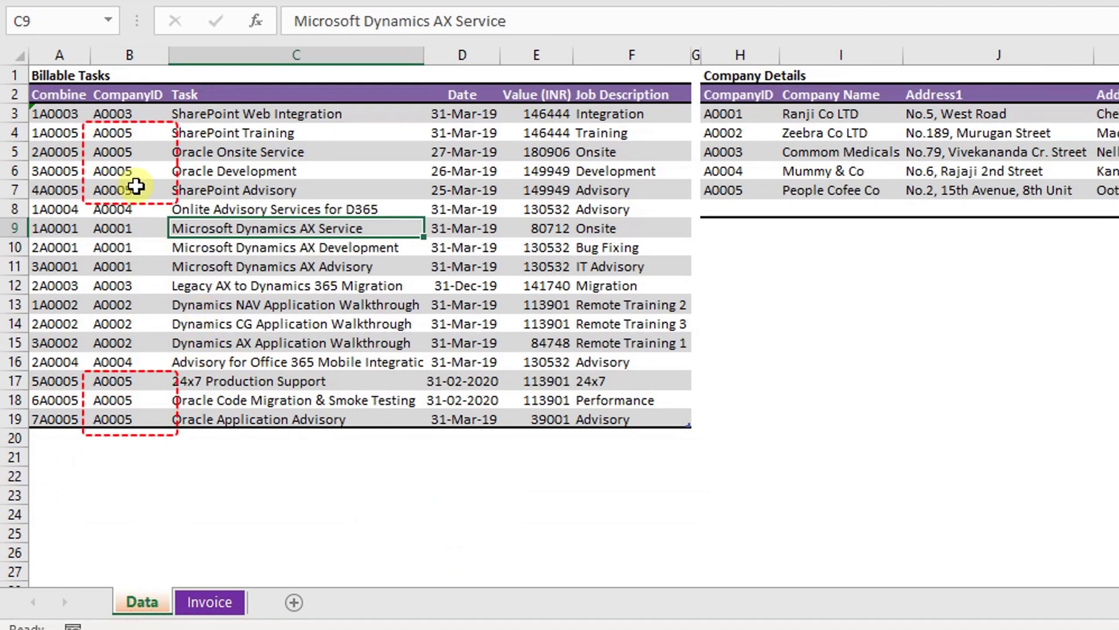
left_click_drag(136, 185, 149, 153)
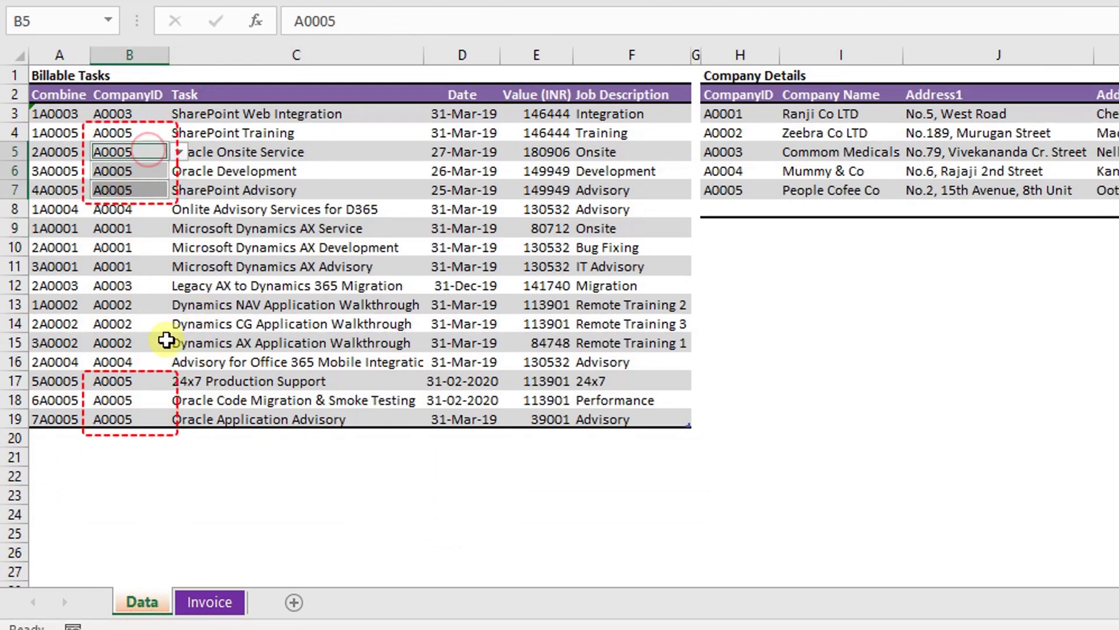
left_click_drag(142, 380, 143, 419, "ctrl")
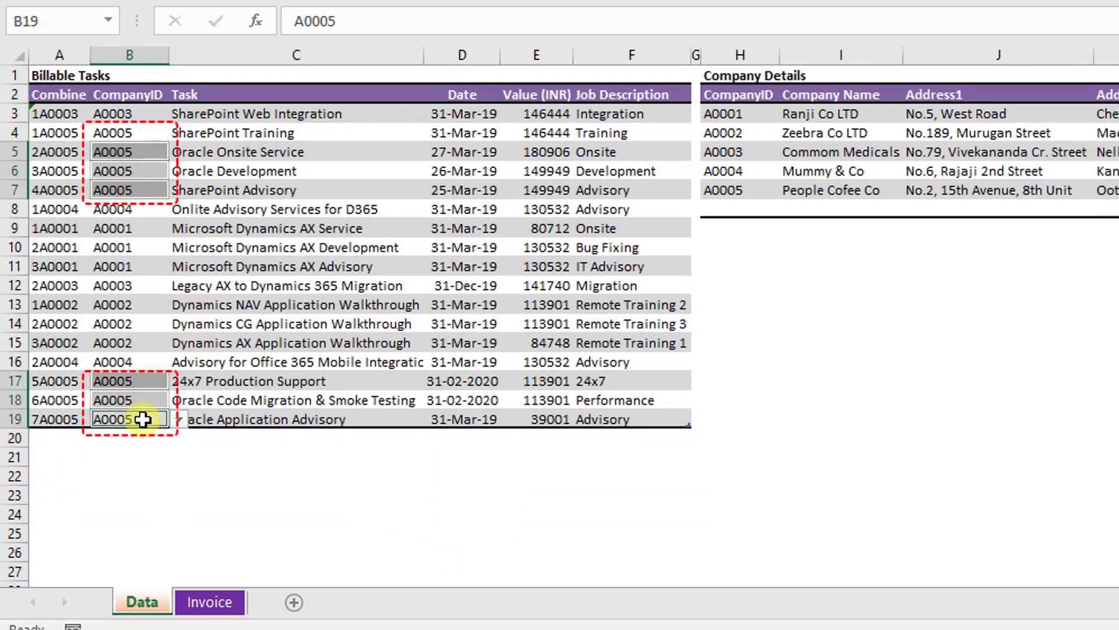
left_click(204, 595)
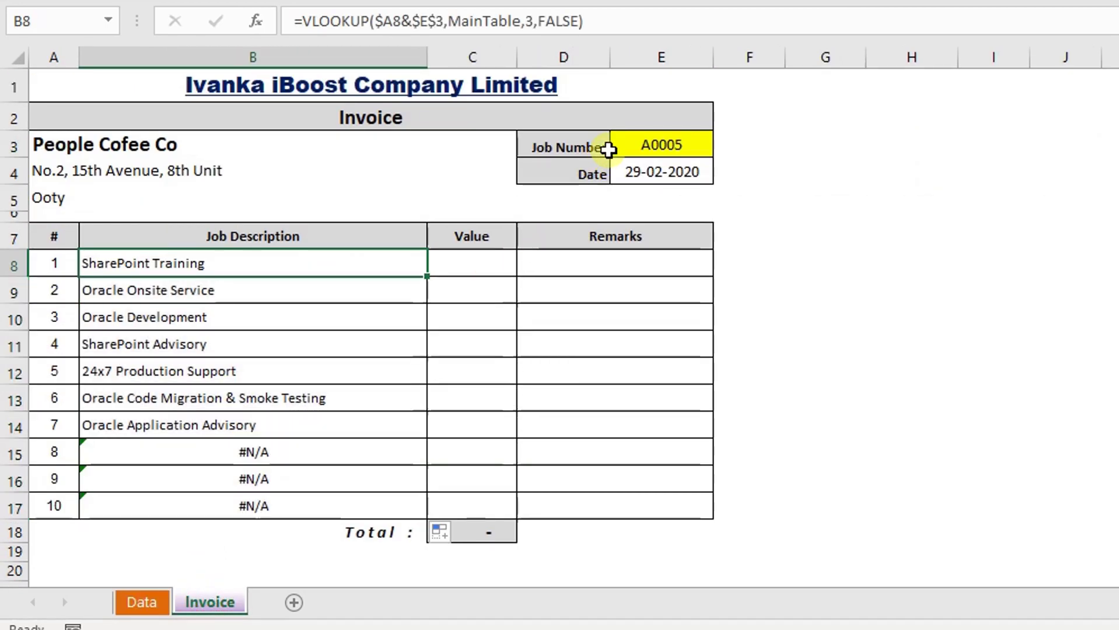
left_click(608, 150)
left_click(54, 266)
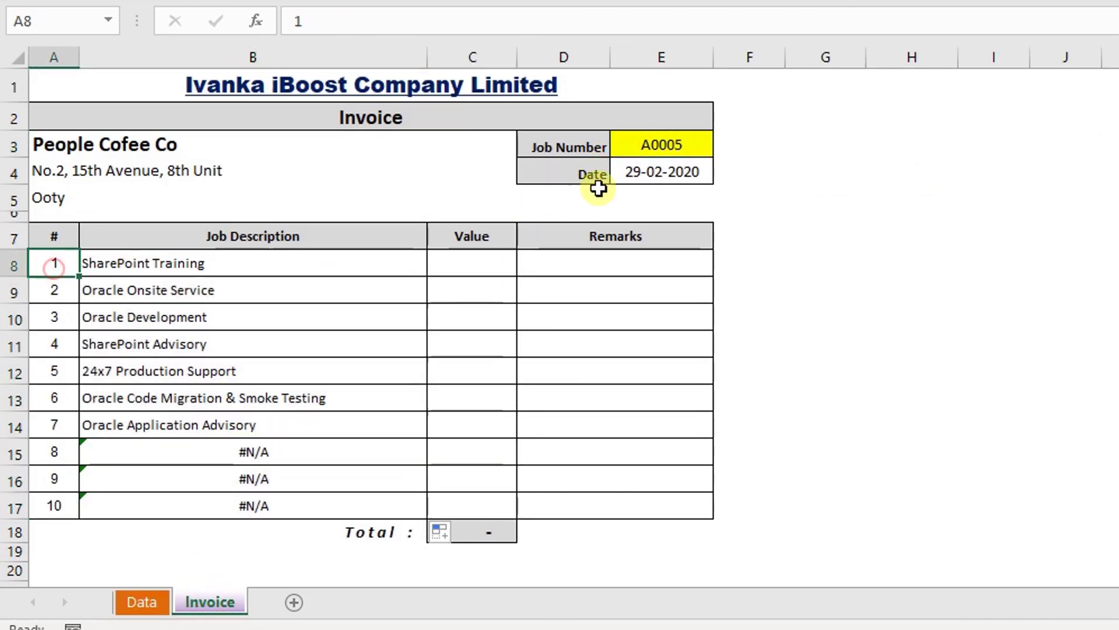
left_click(651, 145)
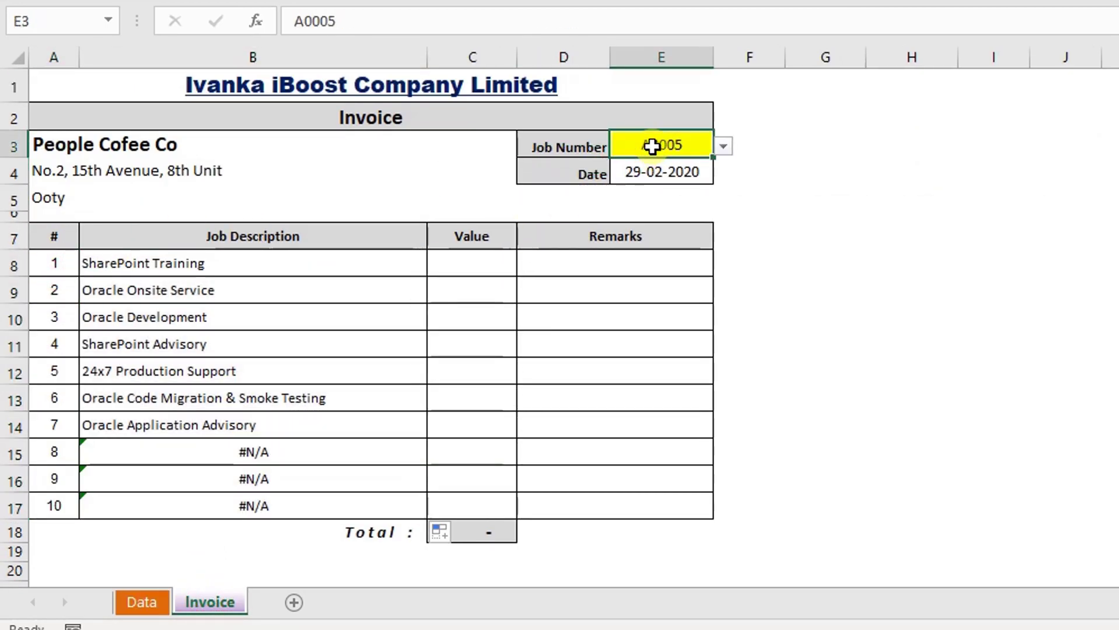
left_click(104, 258)
left_click_drag(60, 261, 120, 260)
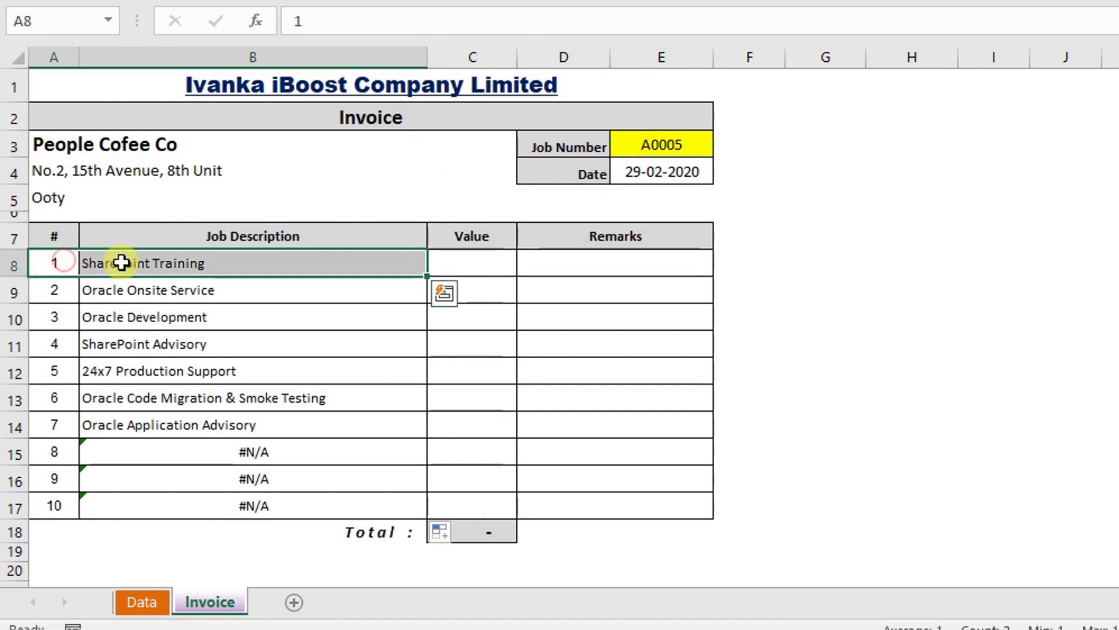
left_click(60, 295)
left_click(659, 145)
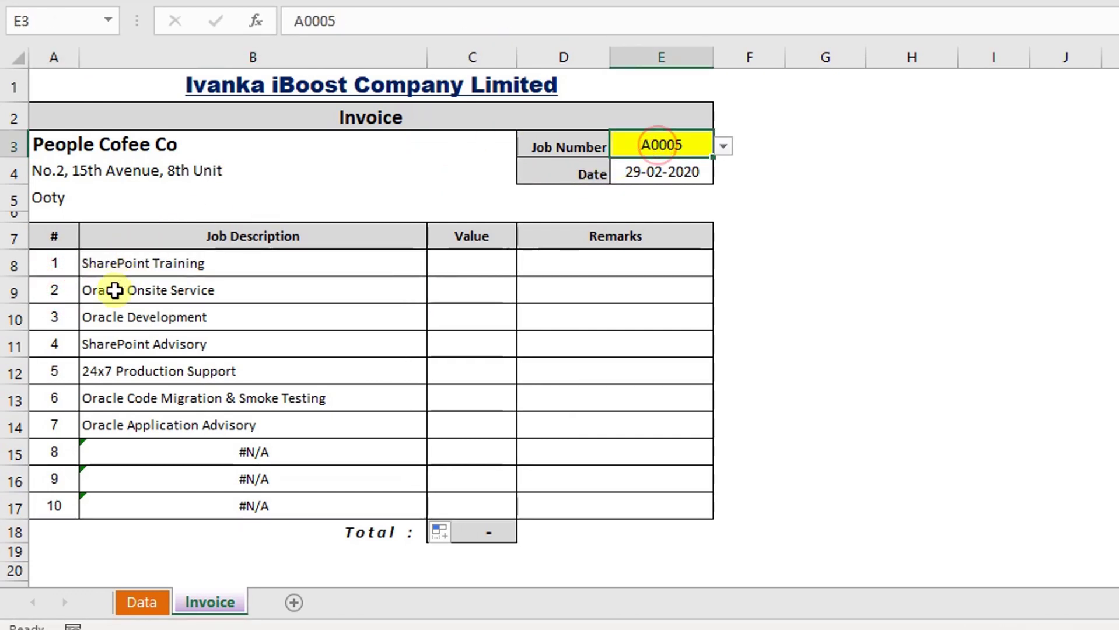
left_click(114, 289)
left_click_drag(60, 318, 105, 313)
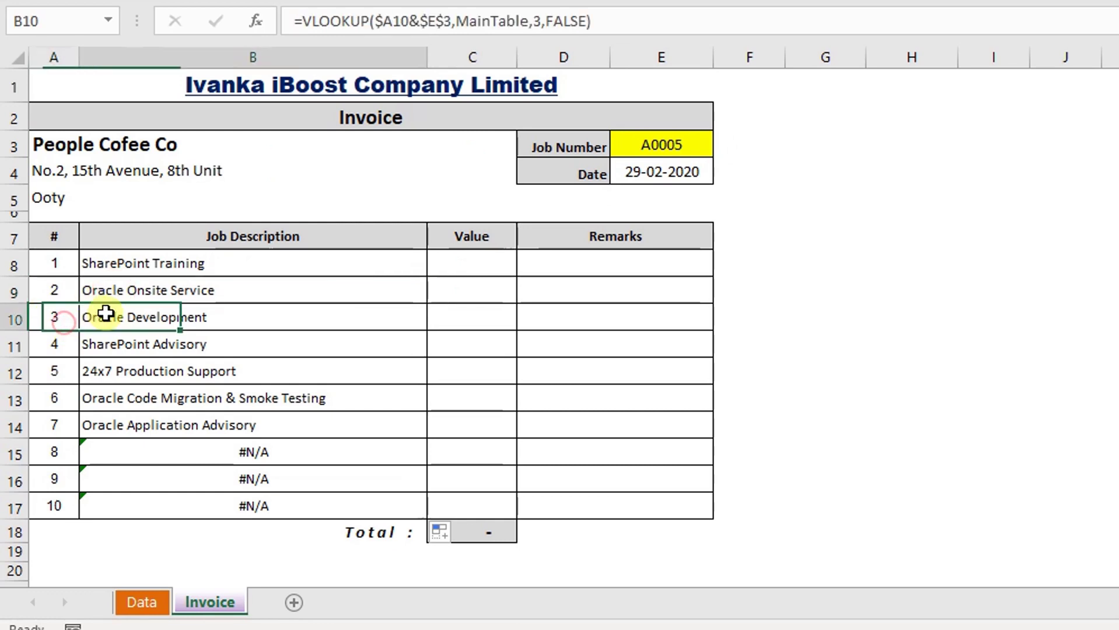
left_click(694, 147)
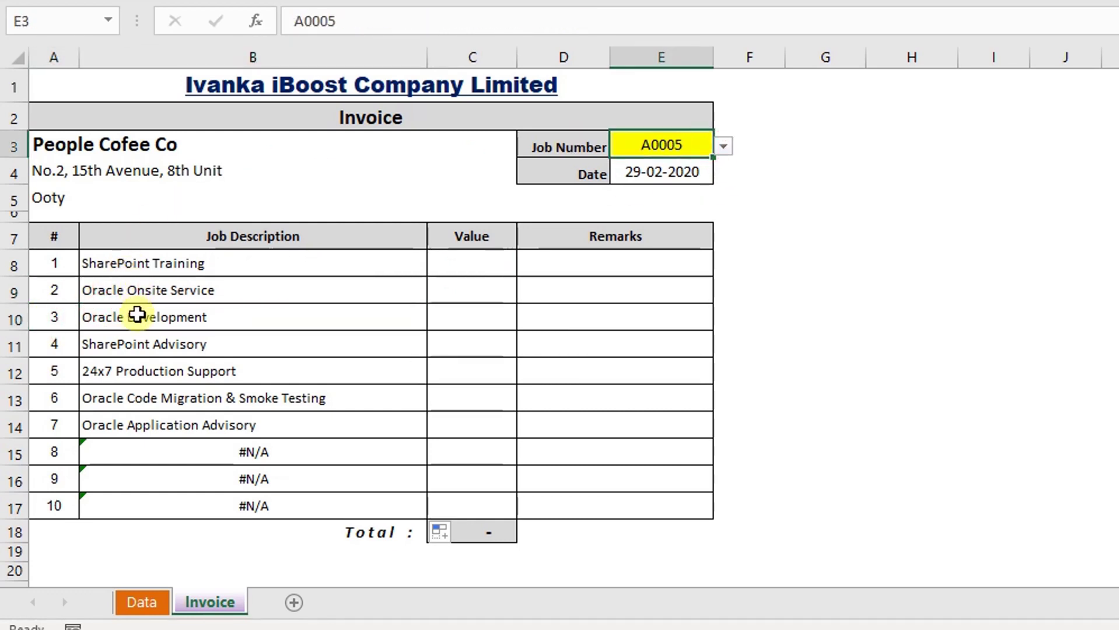
left_click_drag(53, 454, 105, 453)
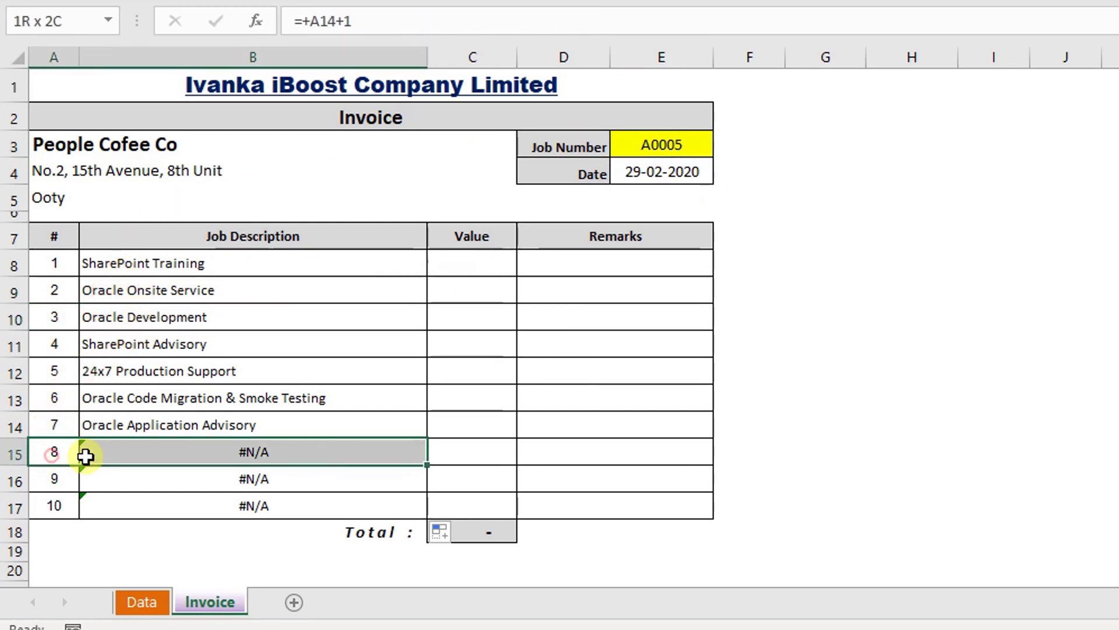
left_click(57, 454)
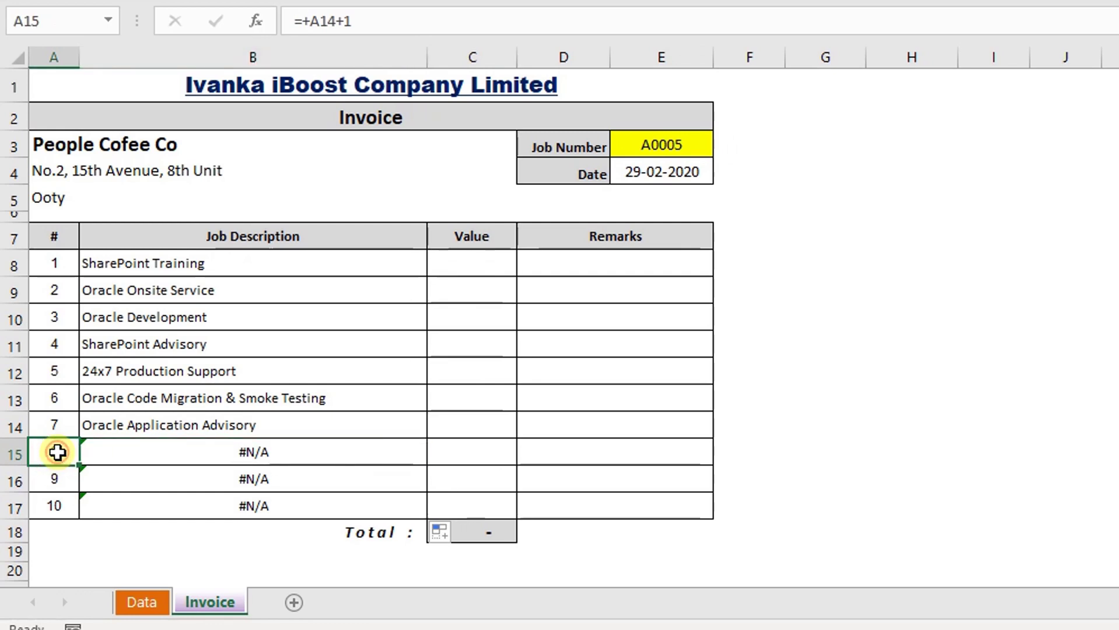
left_click(143, 603)
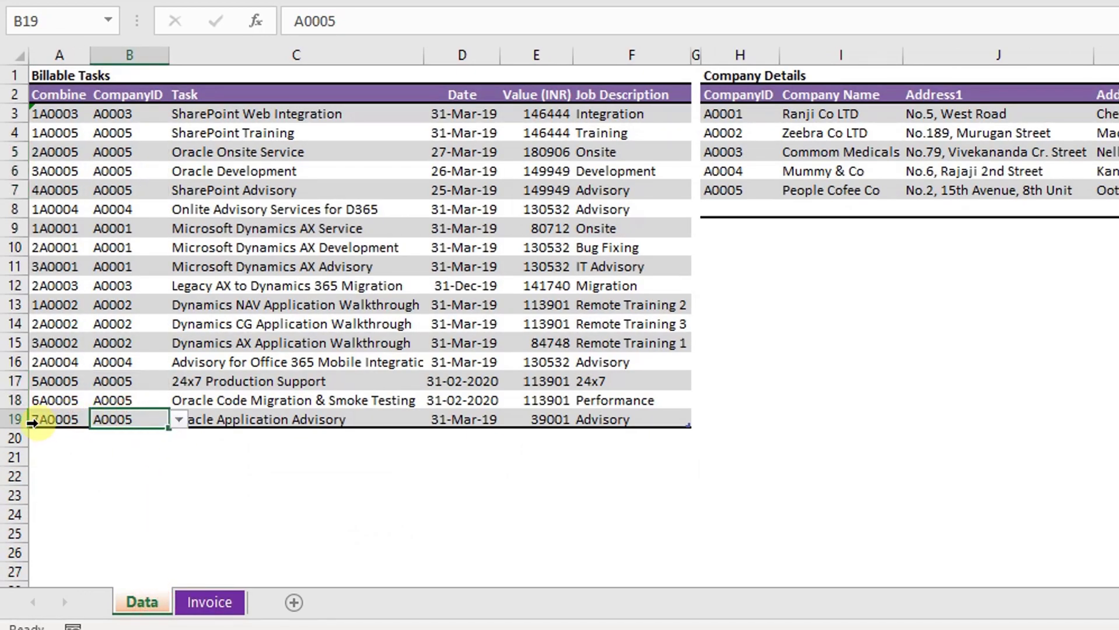
left_click(193, 601)
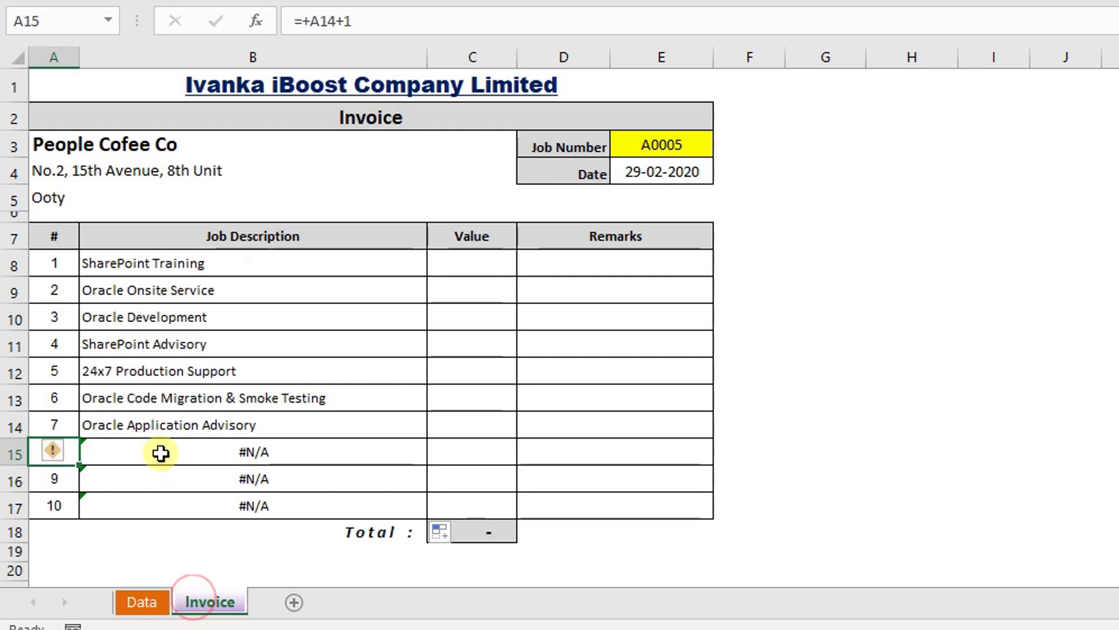
left_click_drag(160, 453, 159, 496)
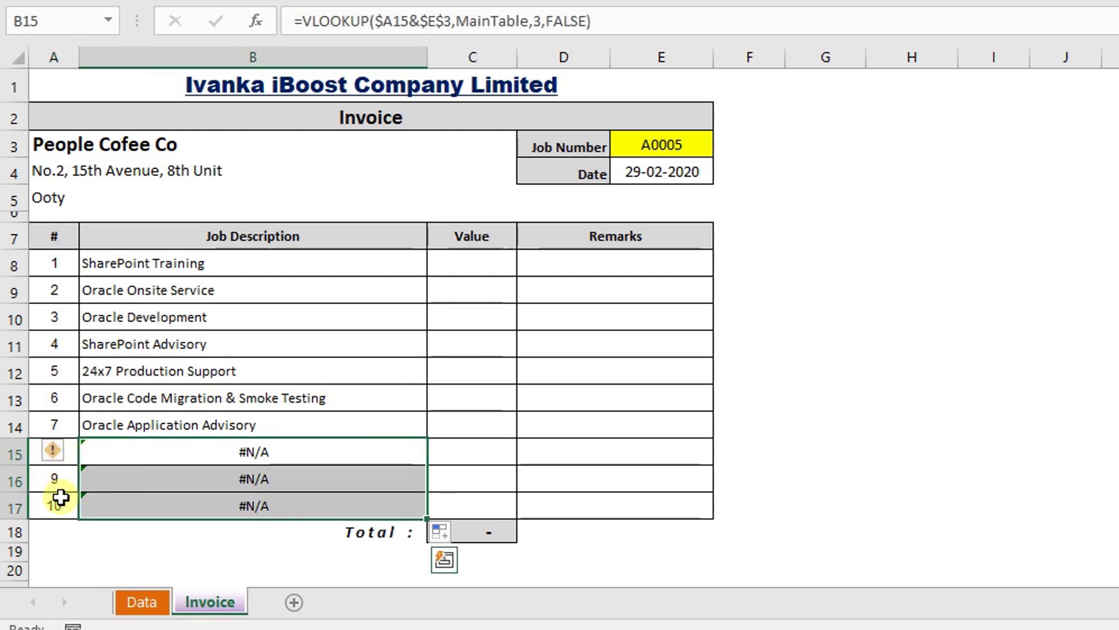
left_click(135, 455)
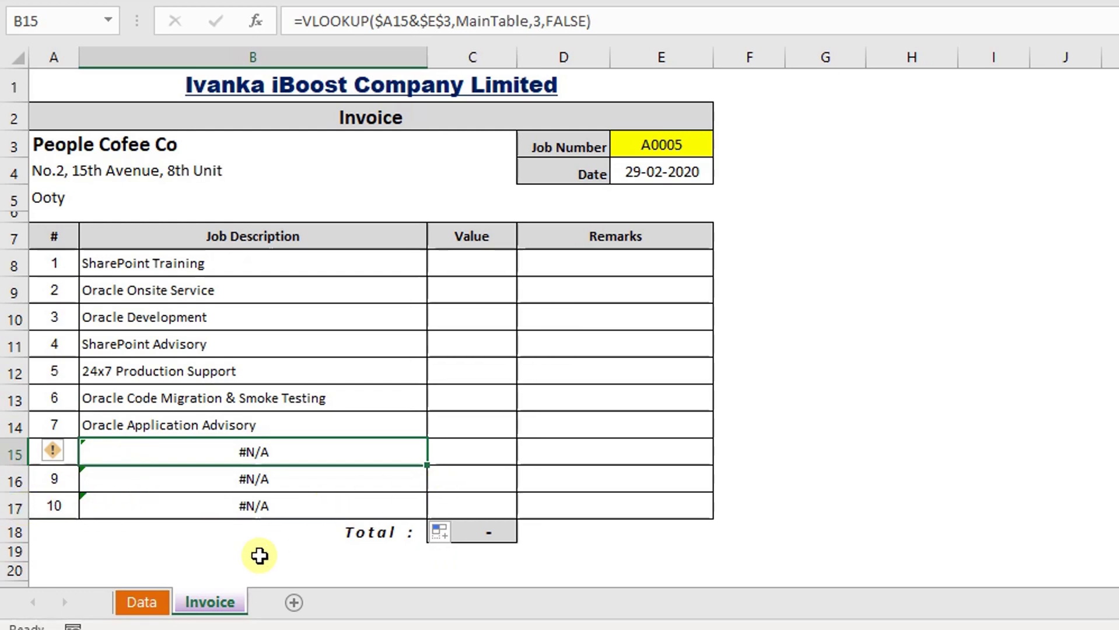
left_click(242, 258)
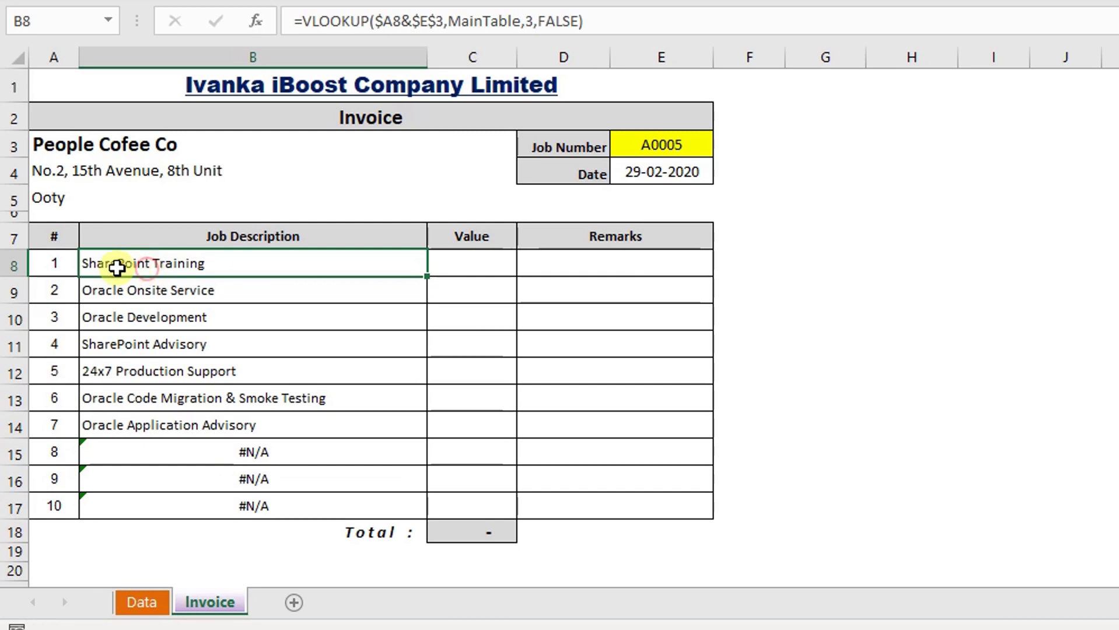
- Wrap B8's VLOOKUP in IFERROR with "" as the fallback value
double_click(90, 266)
key("Escape")
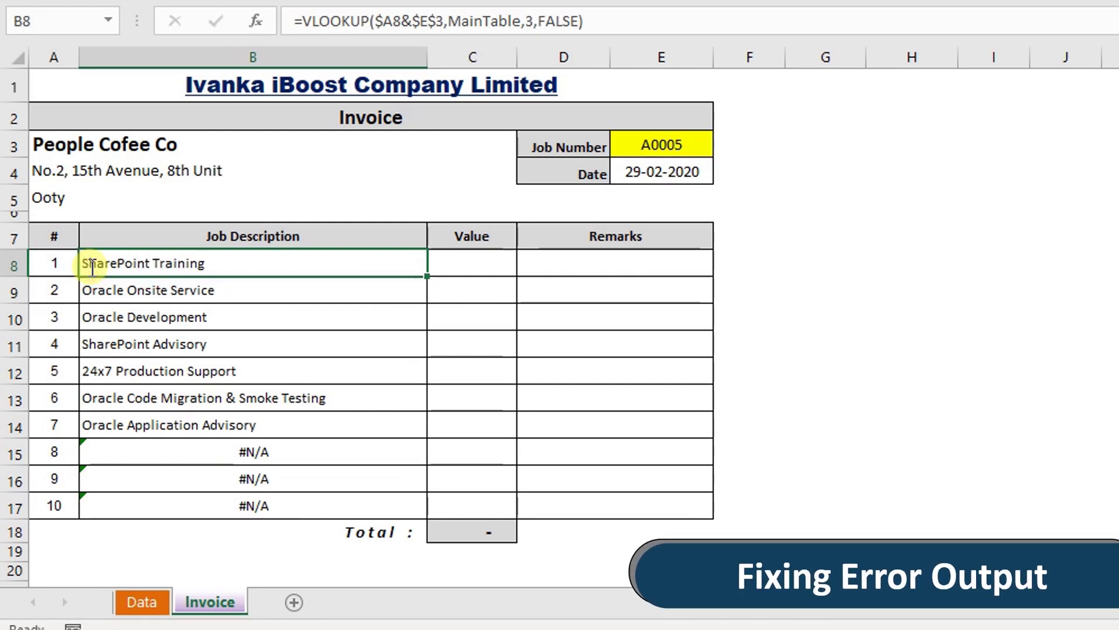
double_click(92, 265)
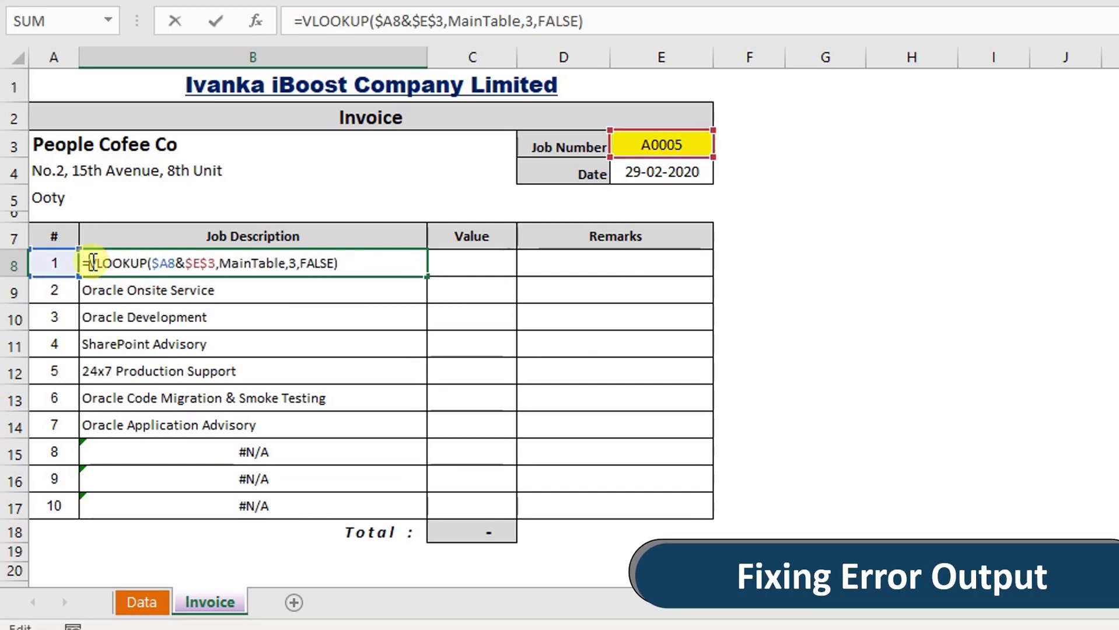
type("if")
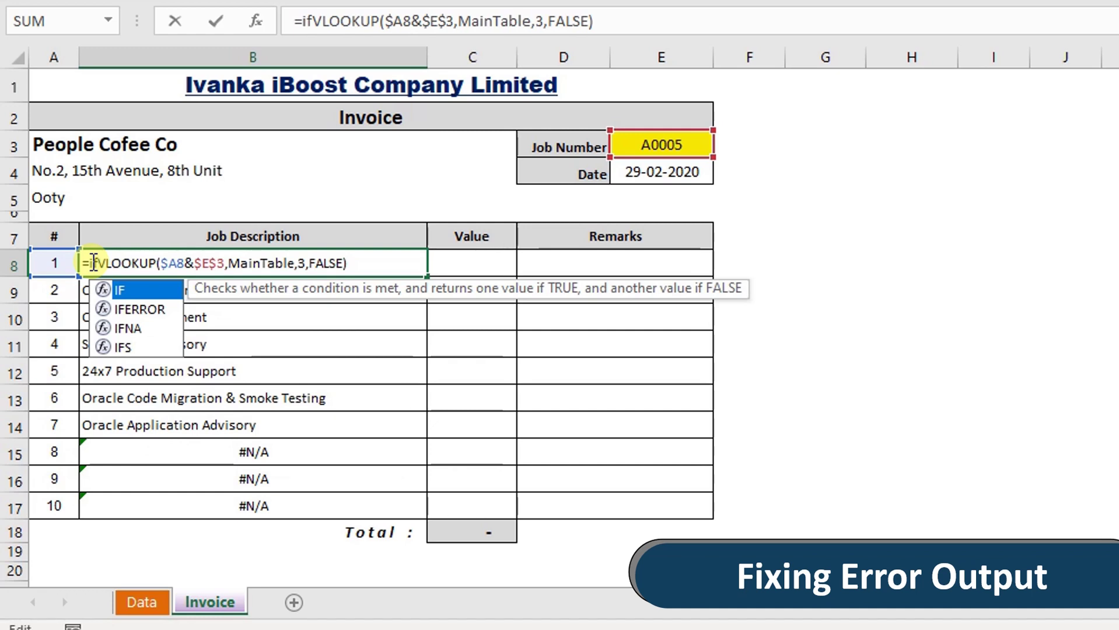
key("Down")
key("Tab")
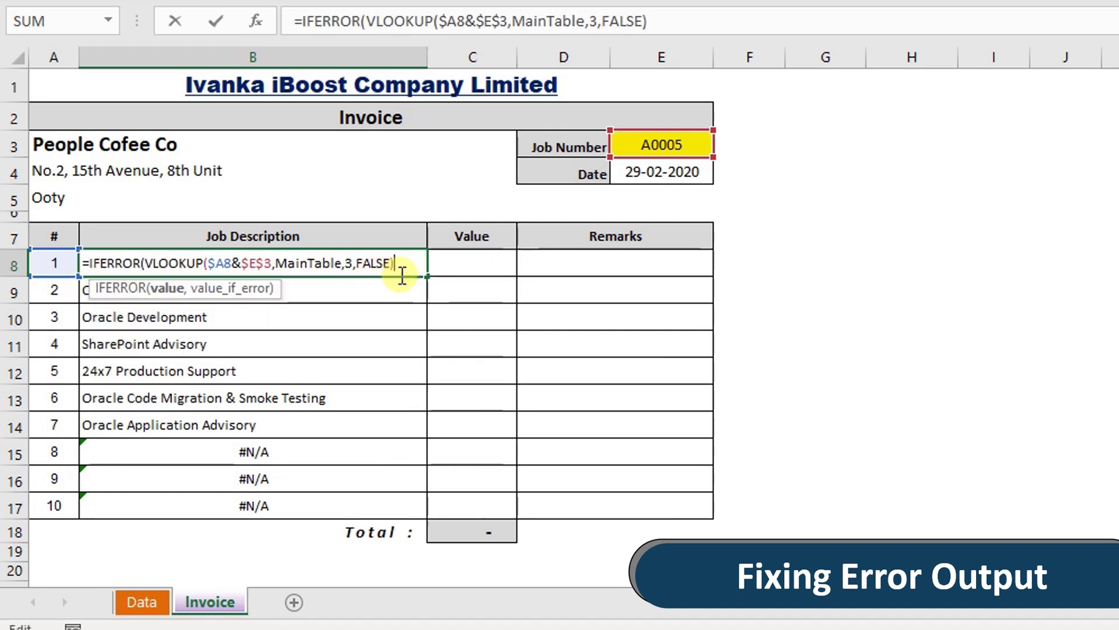
type(",")
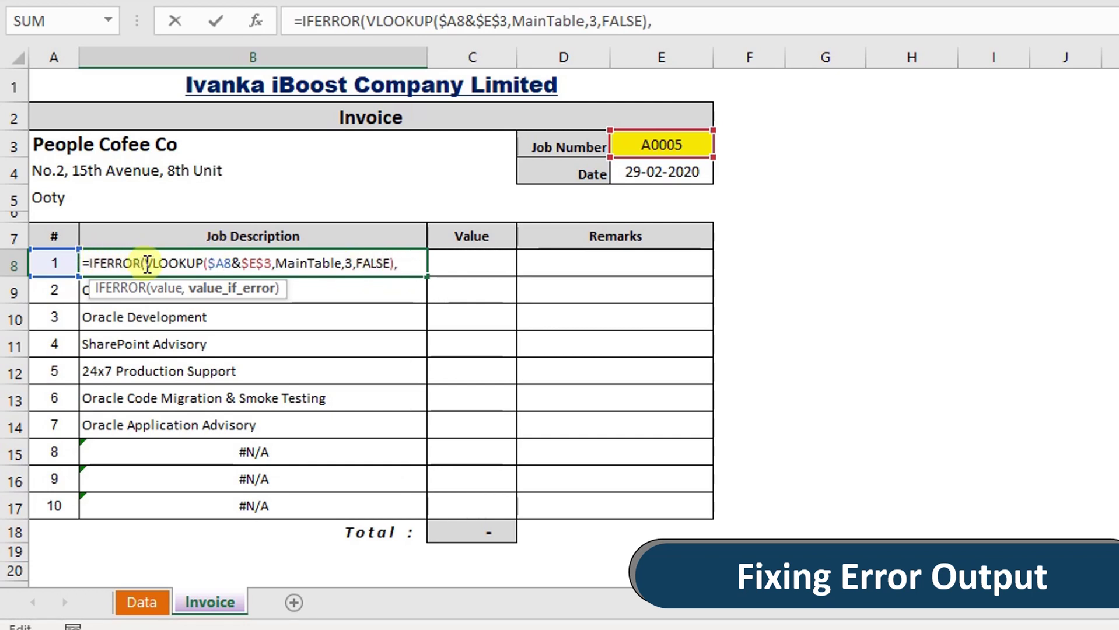
left_click(166, 292)
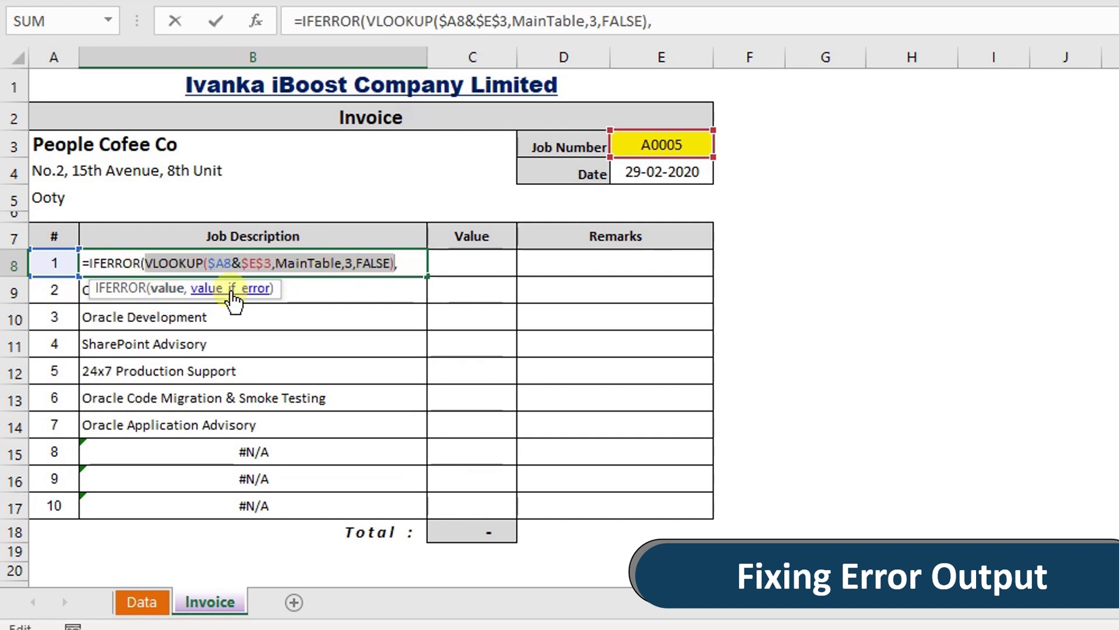
left_click(207, 289)
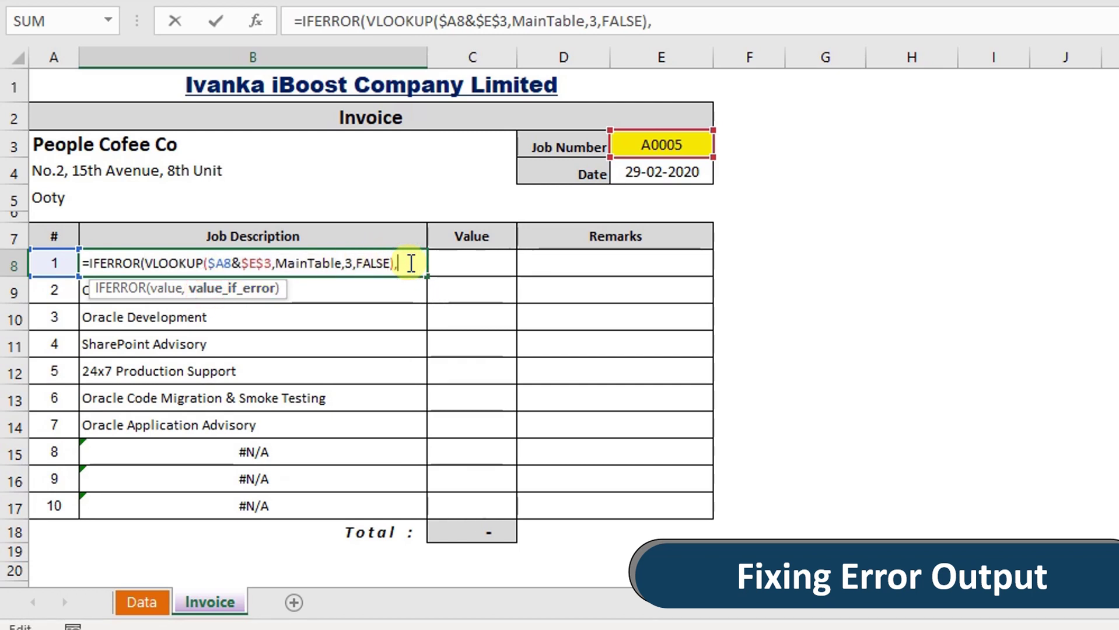
type("\"\"")
type(")")
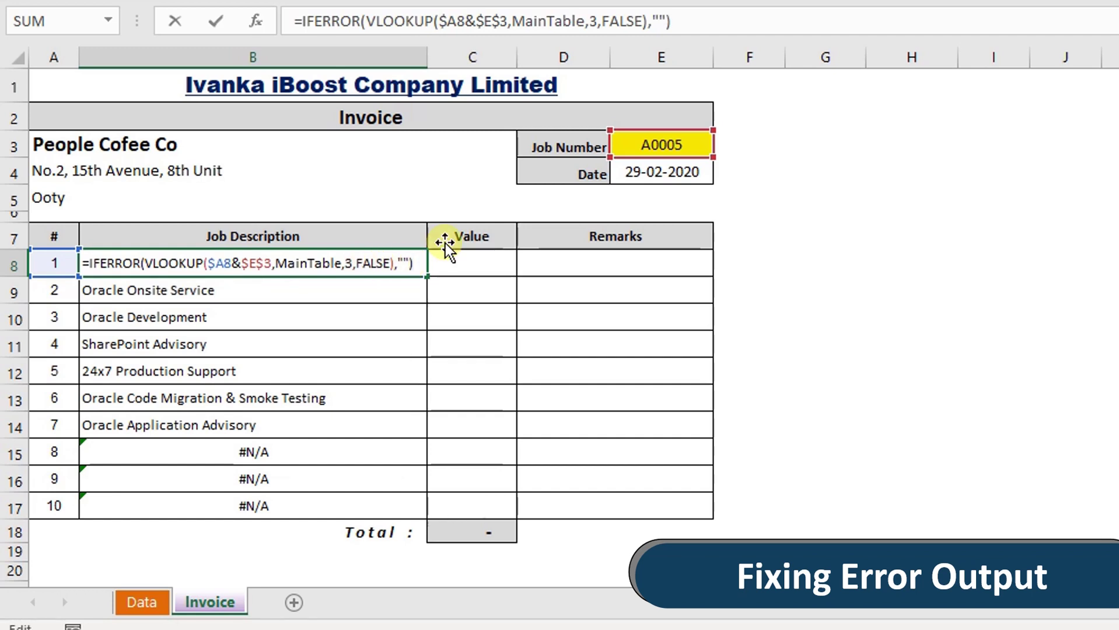
key("Return")
- Fill the IFERROR formula from B8 down to B17
left_click(427, 253)
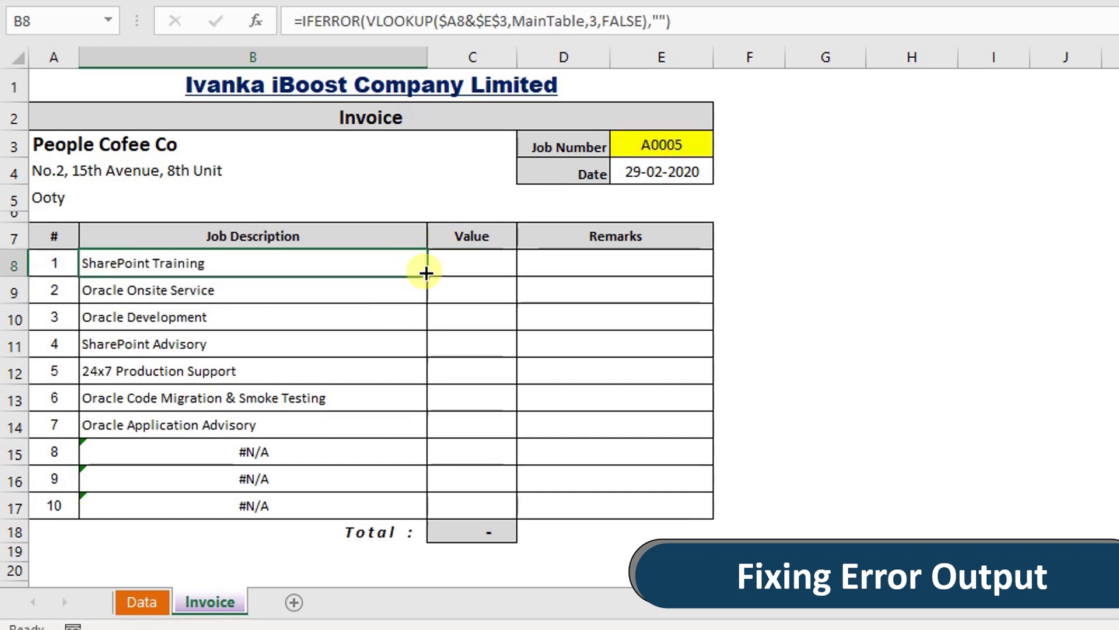
left_click_drag(426, 275, 395, 497)
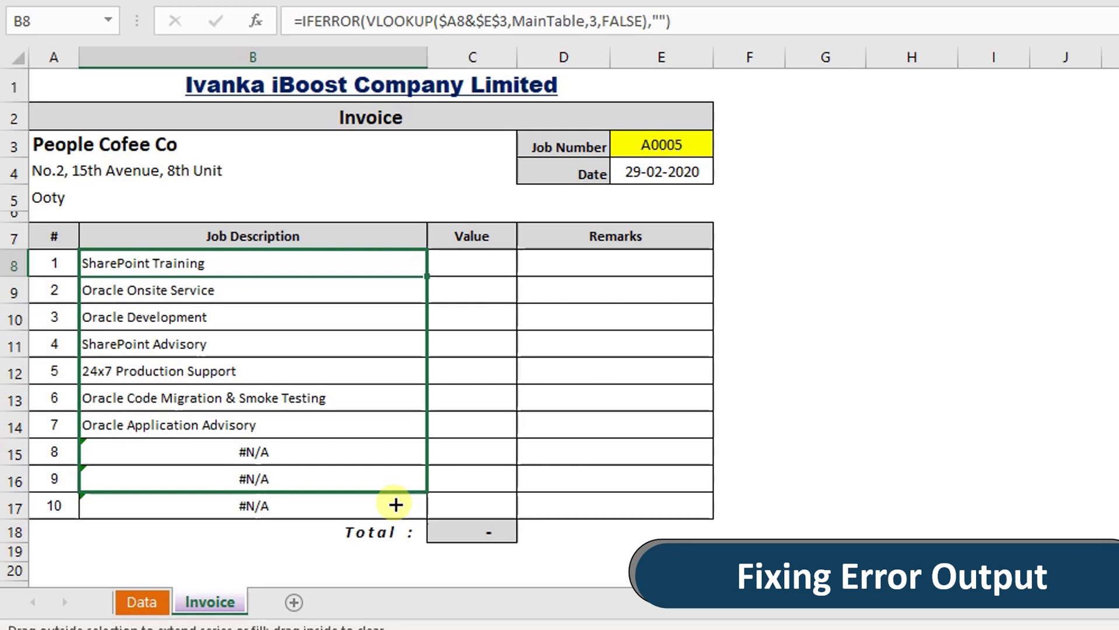
left_click_drag(395, 497, 425, 514)
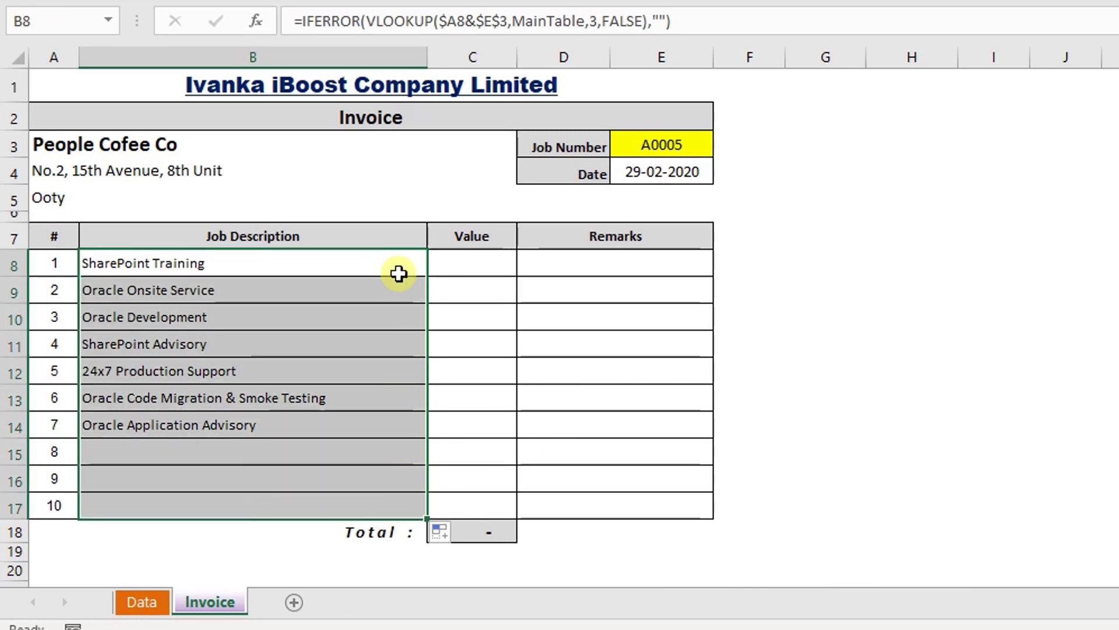
left_click(295, 263)
mouse_move(459, 271)
left_mouse_down()
mouse_move(598, 245)
mouse_move(617, 325)
mouse_move(607, 507)
left_mouse_up()
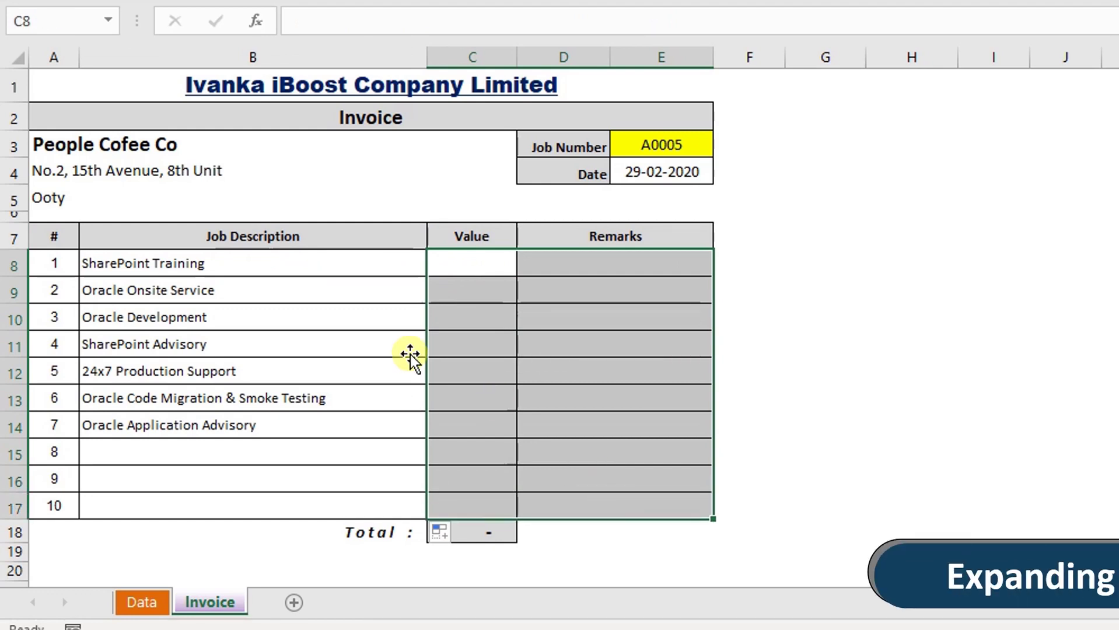
- Copy B8's lookup formula into C8 and D8
left_click(381, 264)
key("ctrl+c")
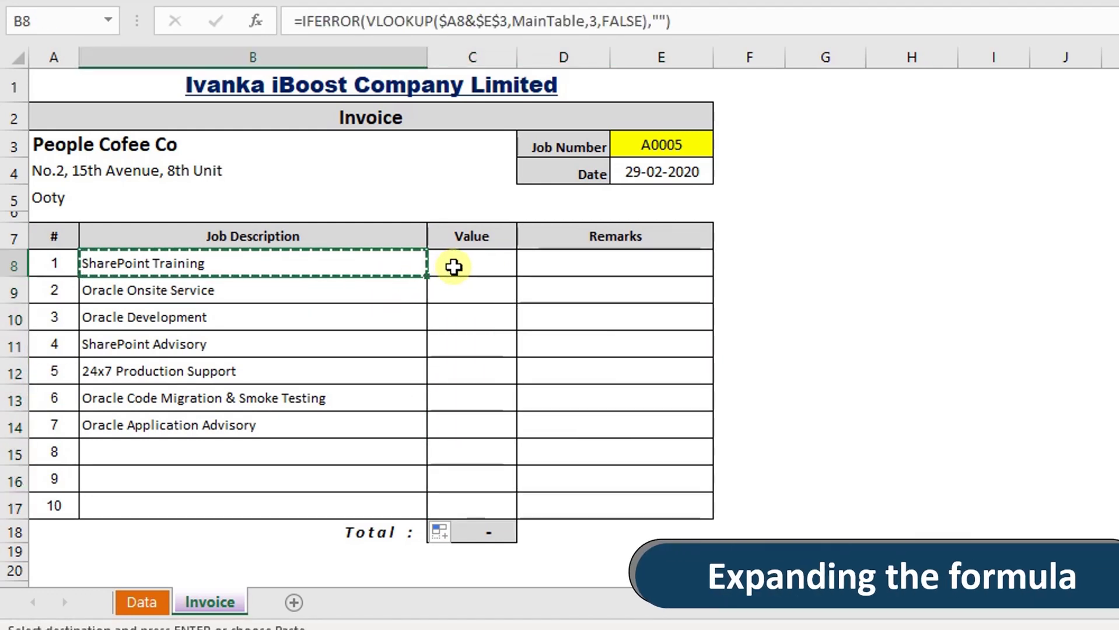
left_click(453, 265)
key("ctrl+v")
left_click(561, 267)
key("ctrl+v")
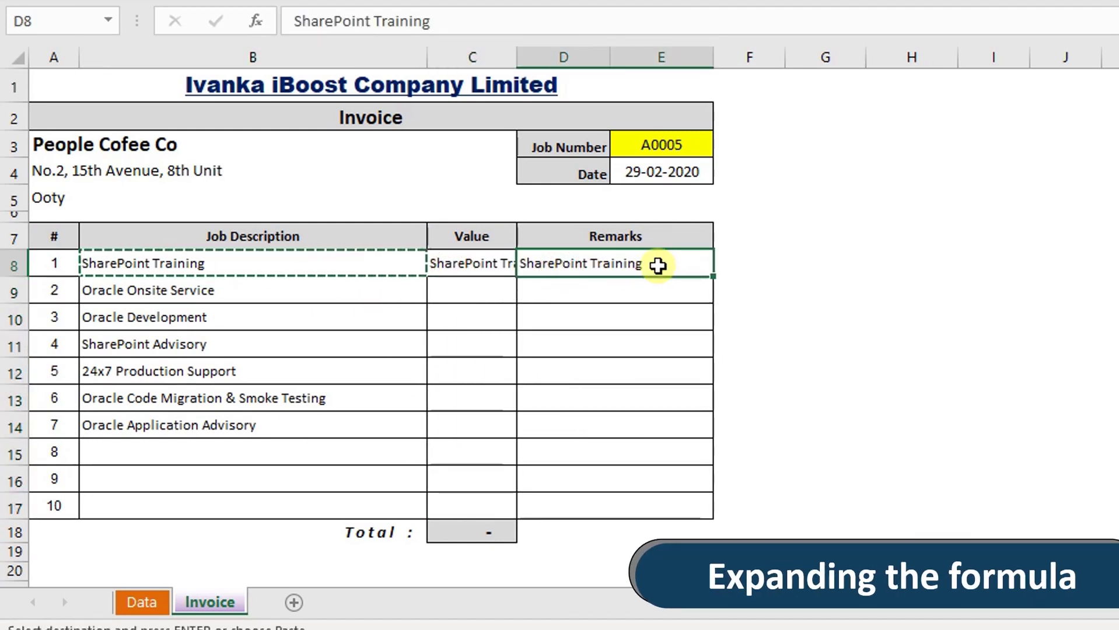
key("Escape")
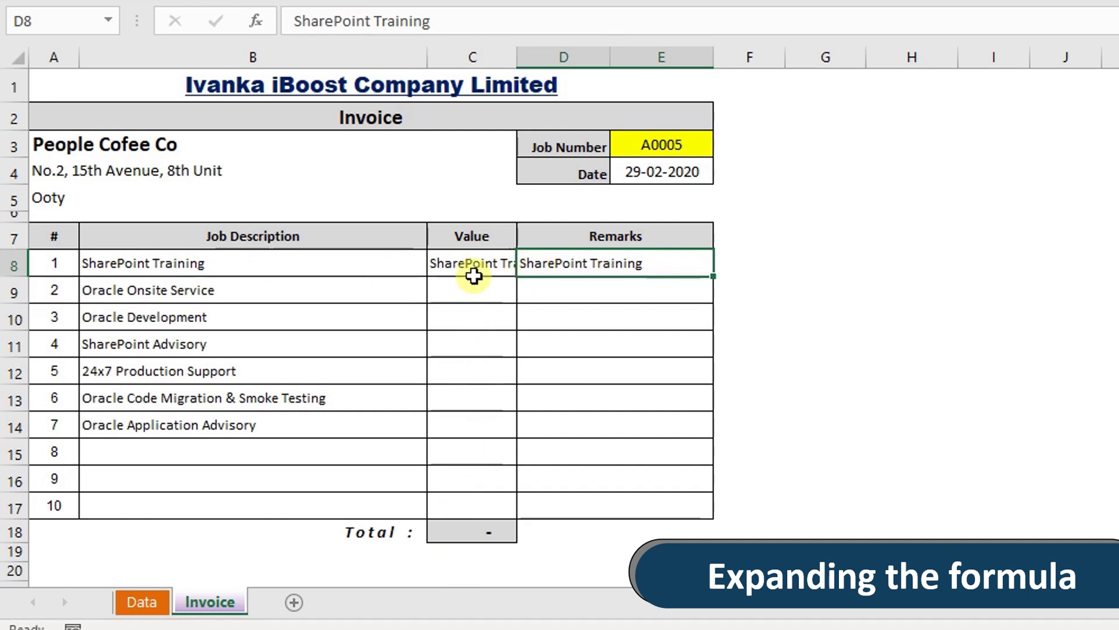
left_click(479, 236)
- Review the Data sheet's Combine, Task, Date, Value (INR) and description columns
left_click(142, 601)
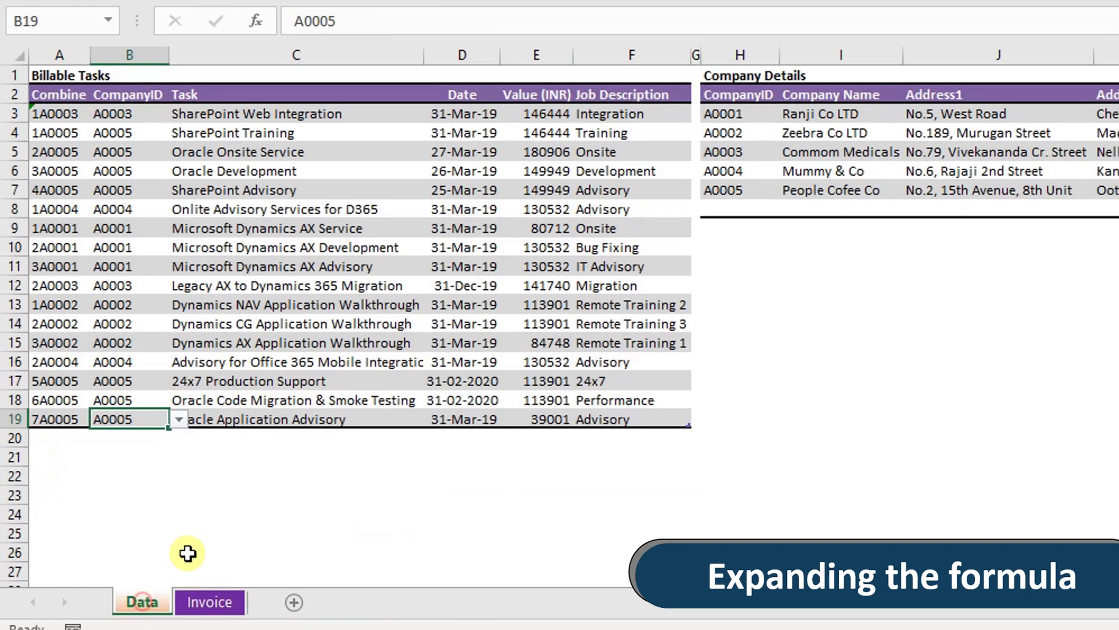
left_click(90, 137)
left_click(102, 133)
left_click(221, 149)
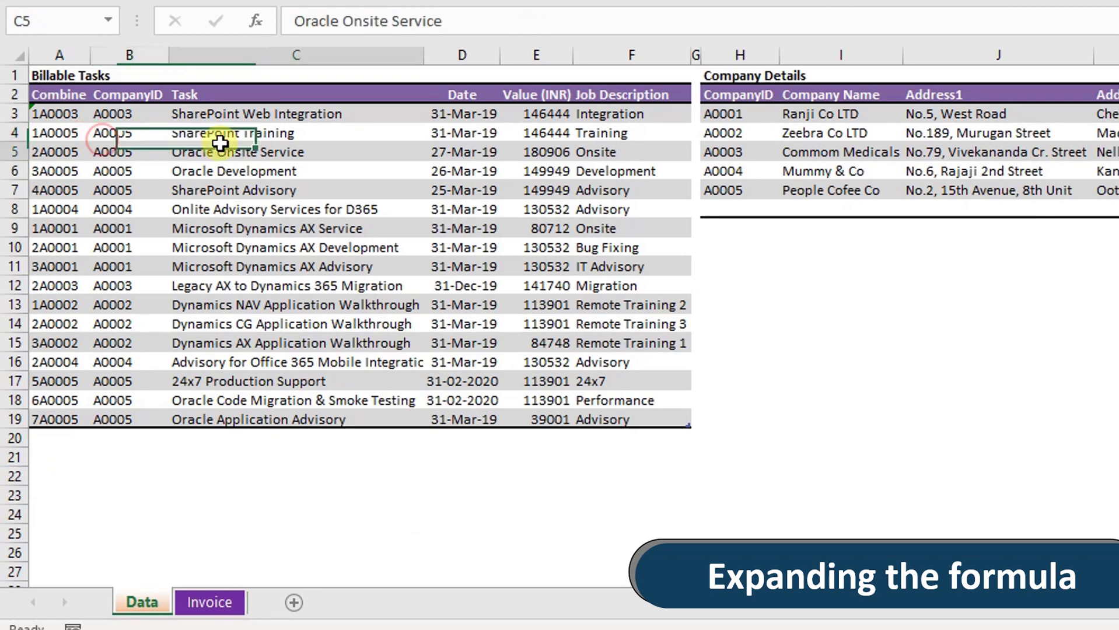
left_click(467, 132)
left_click(543, 144)
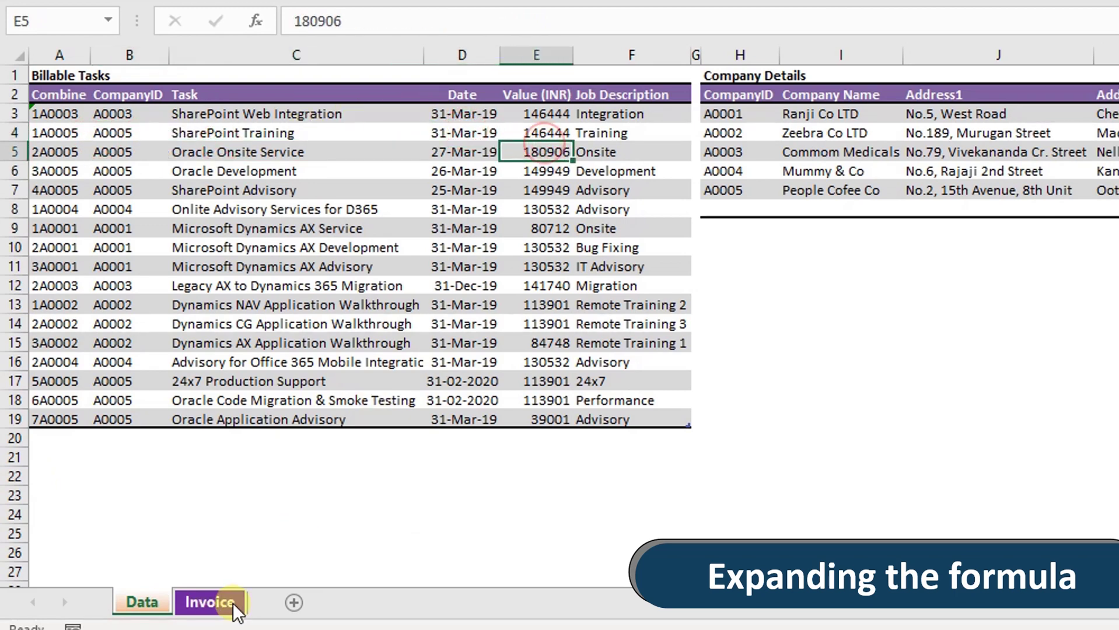
left_click(624, 147)
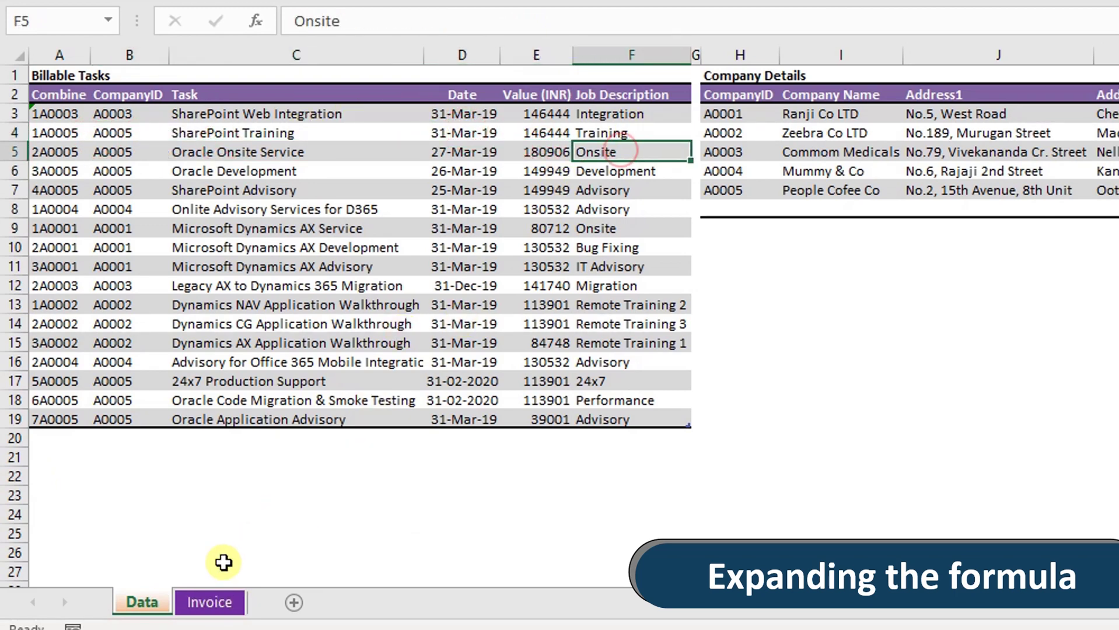
left_click(200, 601)
- Change C8's column index to 5 for the value and D8's to 6 for remarks
left_click(500, 269)
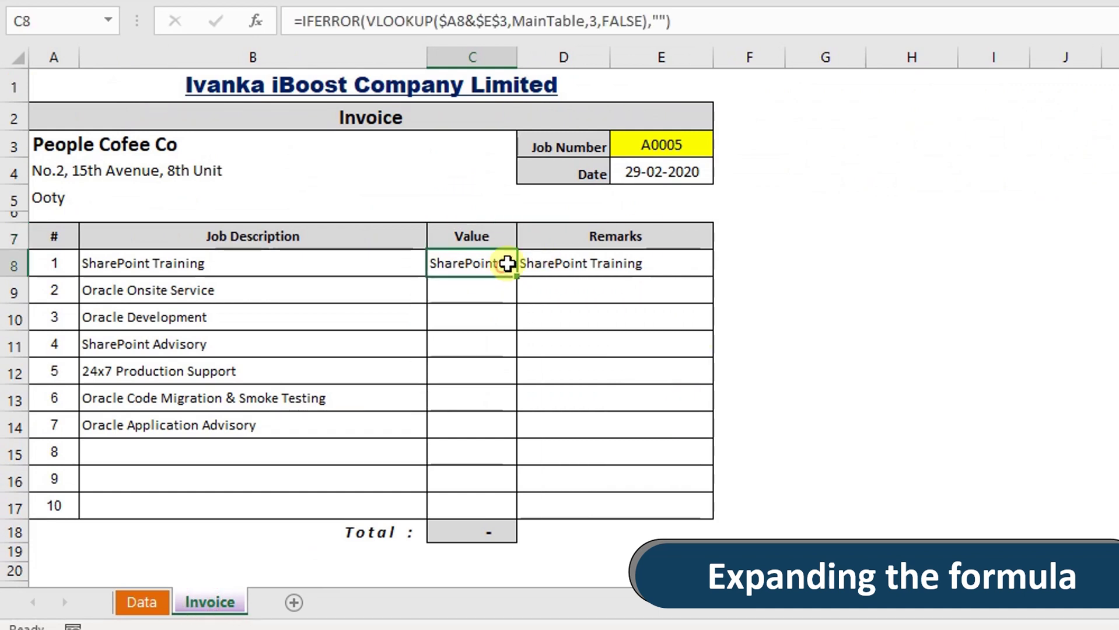
double_click(591, 13)
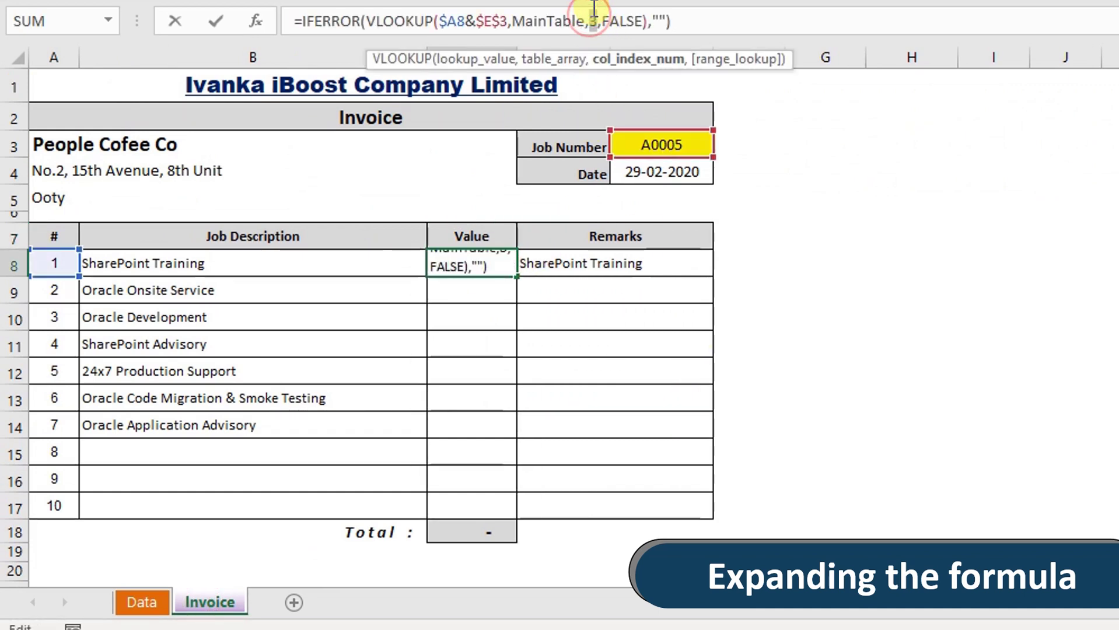
type("5")
key("Return")
double_click(560, 265)
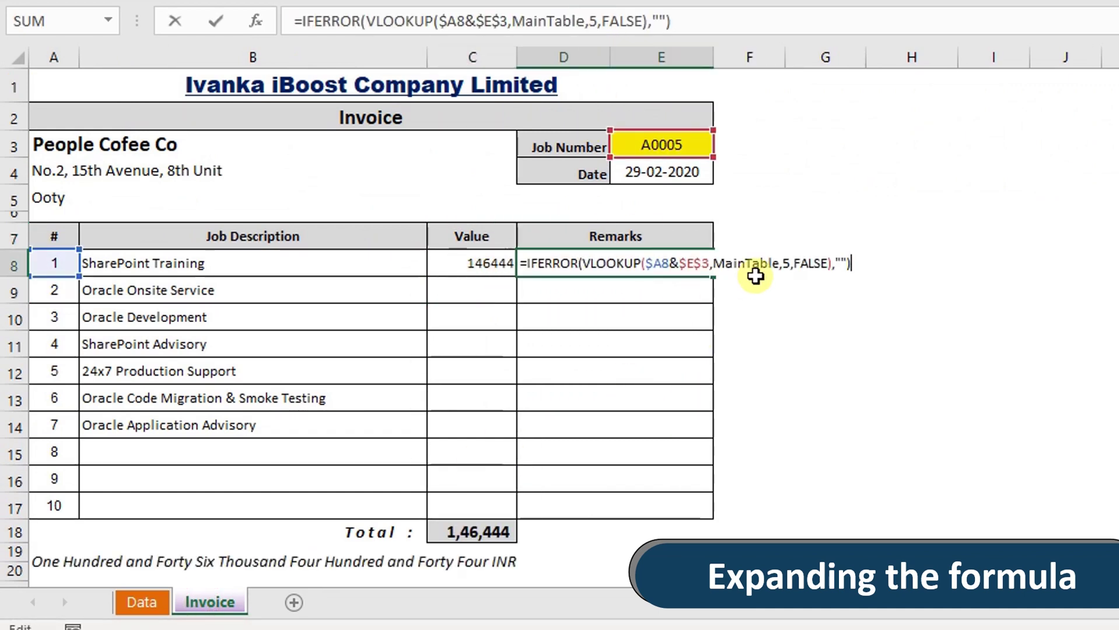
left_click(782, 265)
type("6")
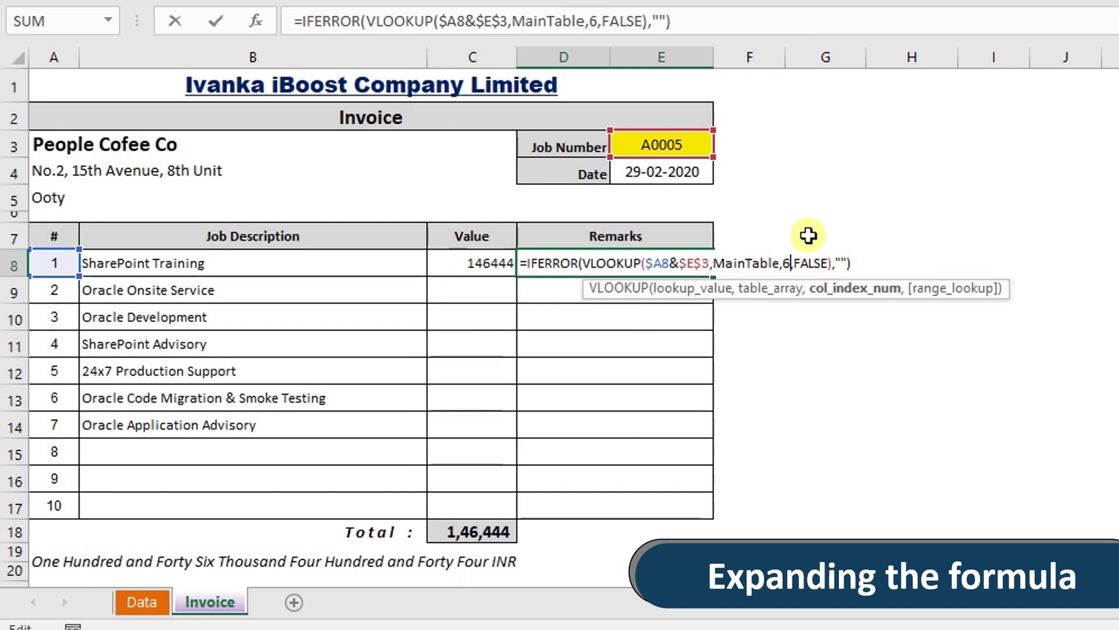
left_click(474, 260)
- Fill the Value and Remarks formulas from C8 and D8 down to row 16
left_click_drag(516, 276, 476, 506)
left_click_drag(713, 275, 689, 503)
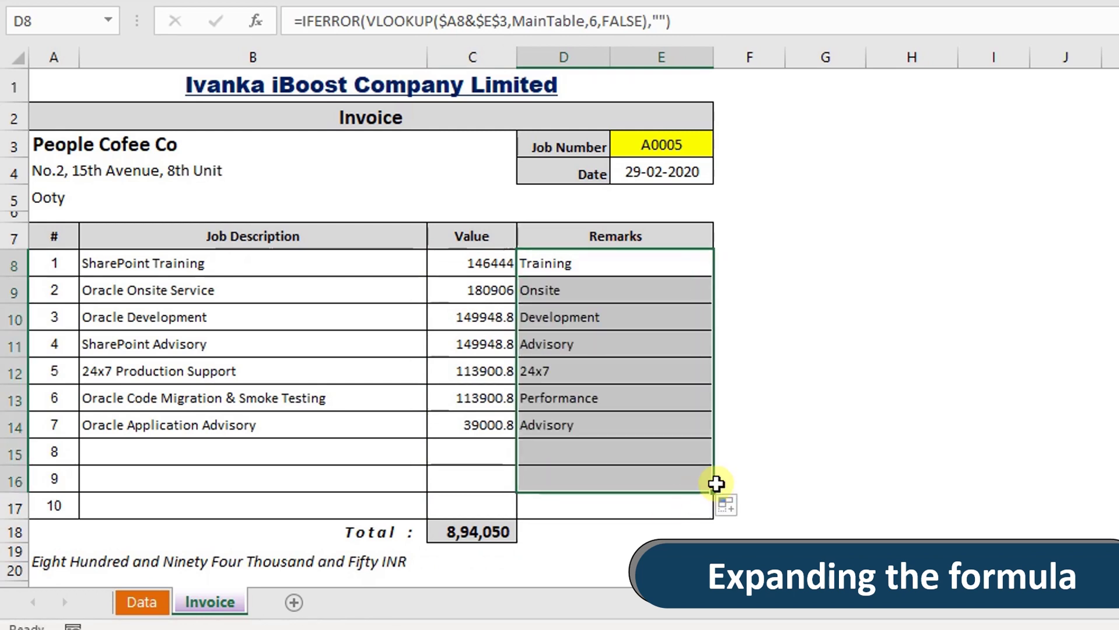
left_click(680, 503)
key("Up")
key("Up")
key("Up")
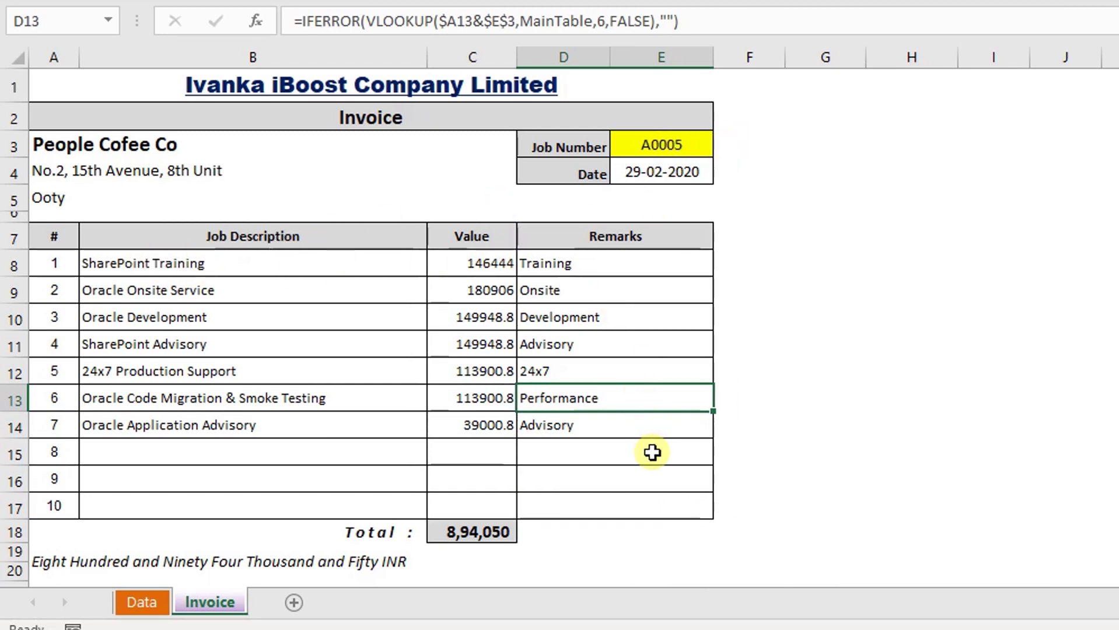
- Test job numbers A0001, A0002 and A0003 in E3, then return to A0005
left_click(668, 143)
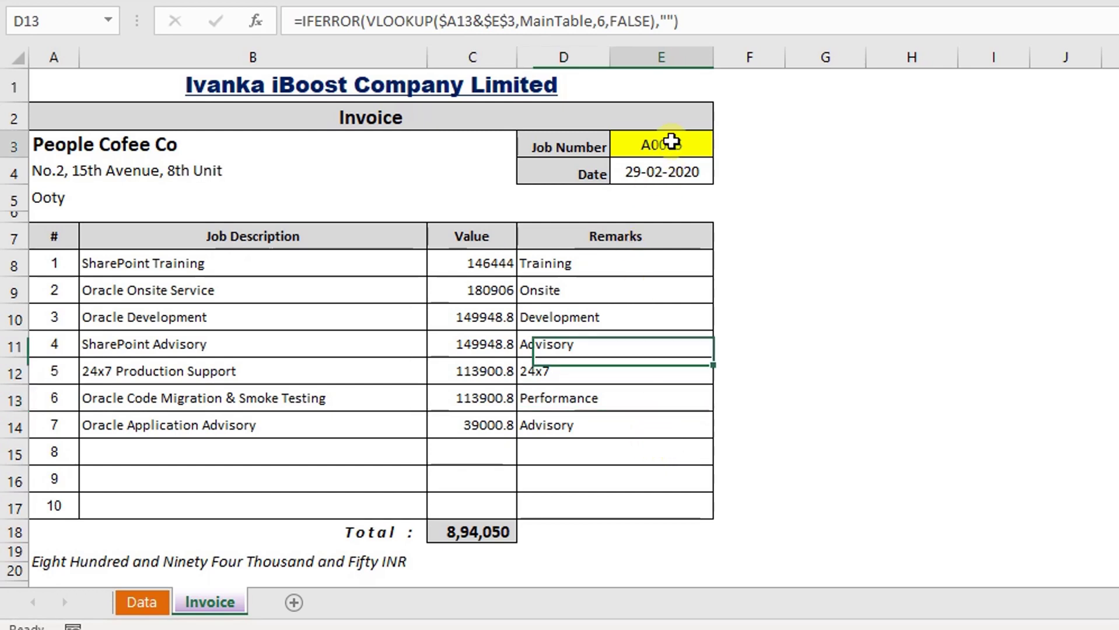
left_click(723, 146)
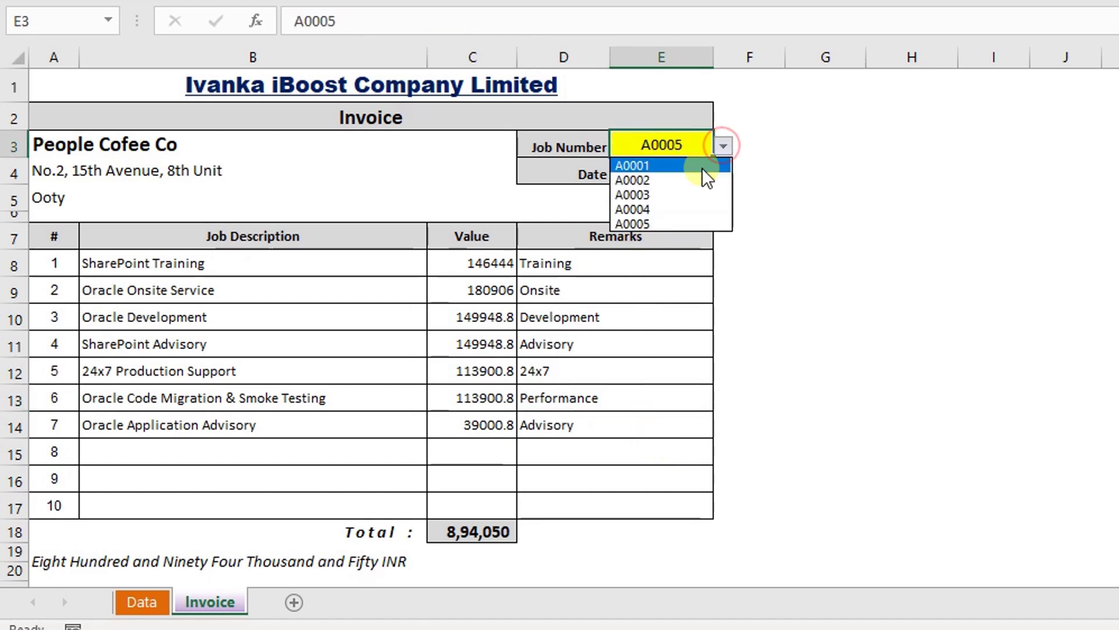
left_click(709, 166)
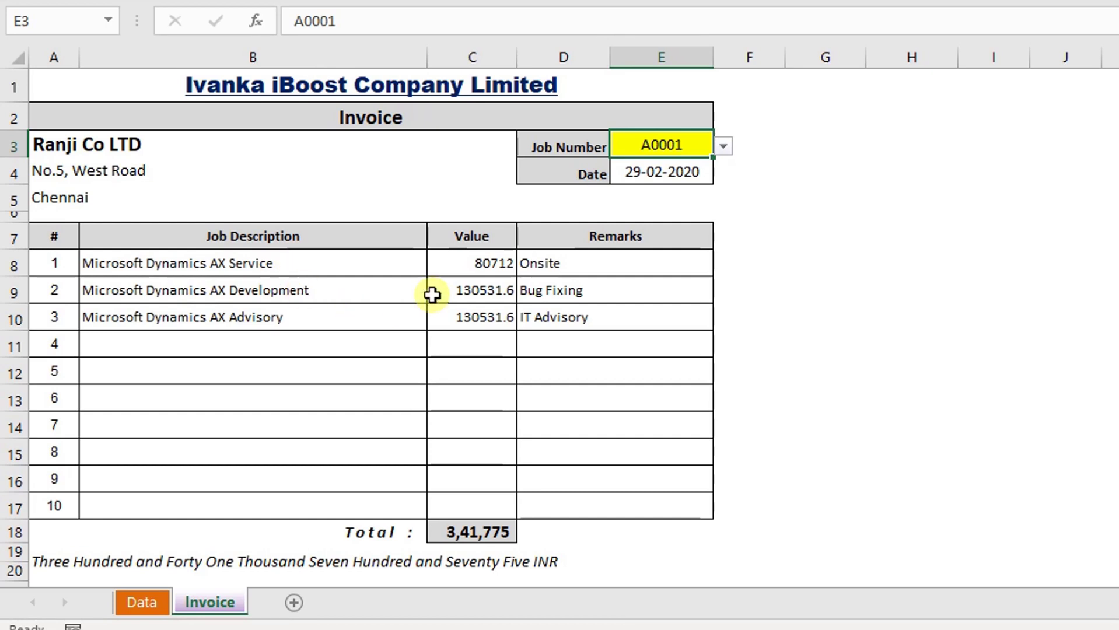
left_click(722, 146)
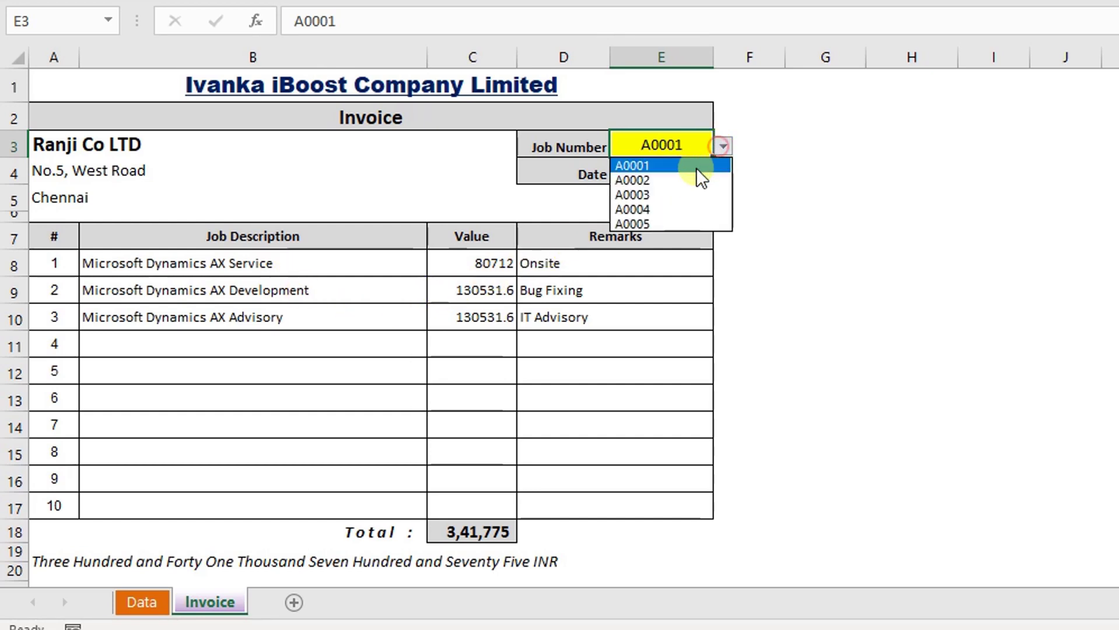
left_click(676, 178)
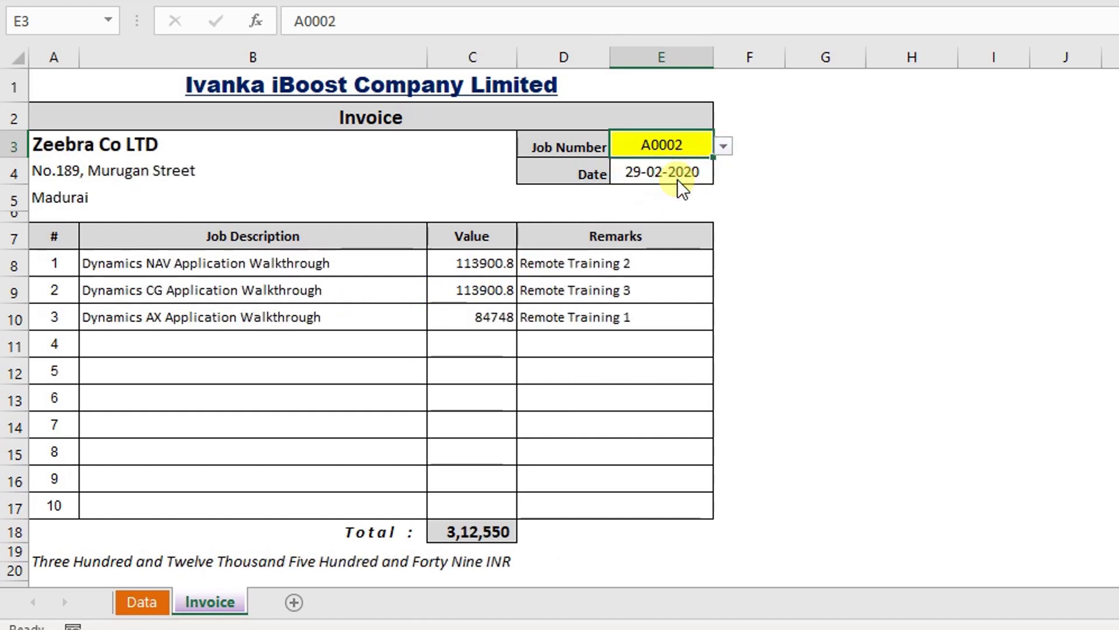
left_click(722, 146)
left_click(673, 195)
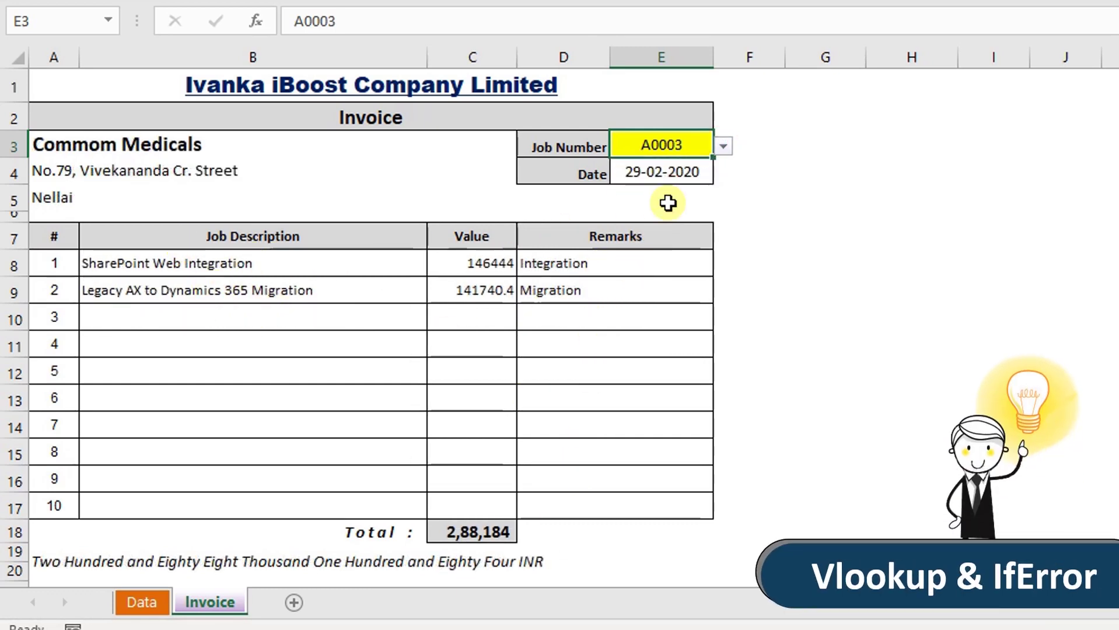
left_click(723, 146)
left_click(678, 223)
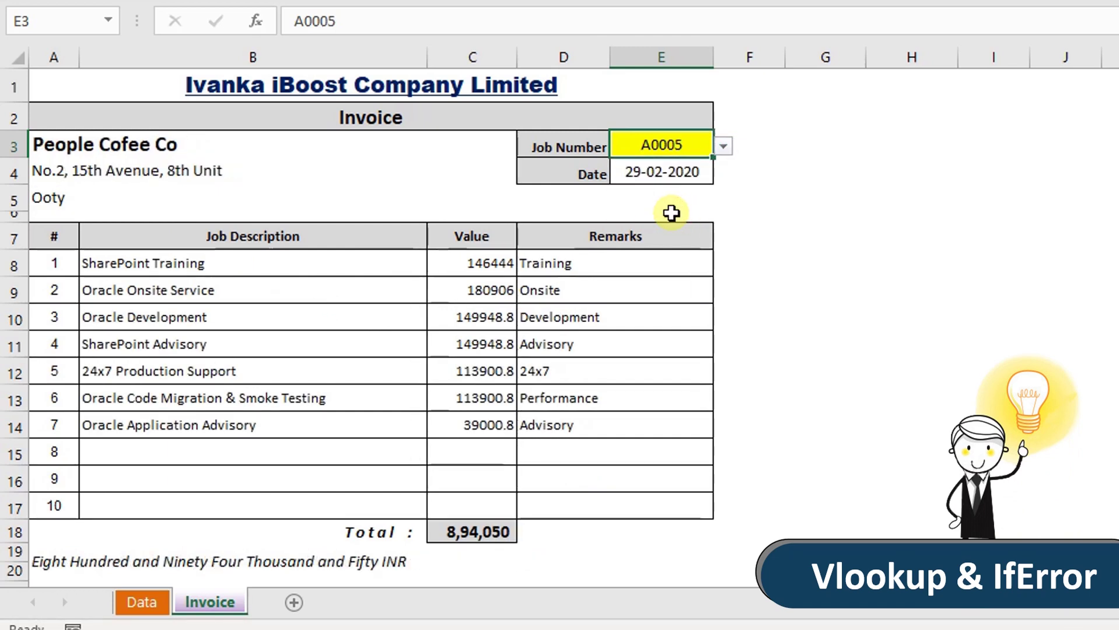
left_click(183, 257)
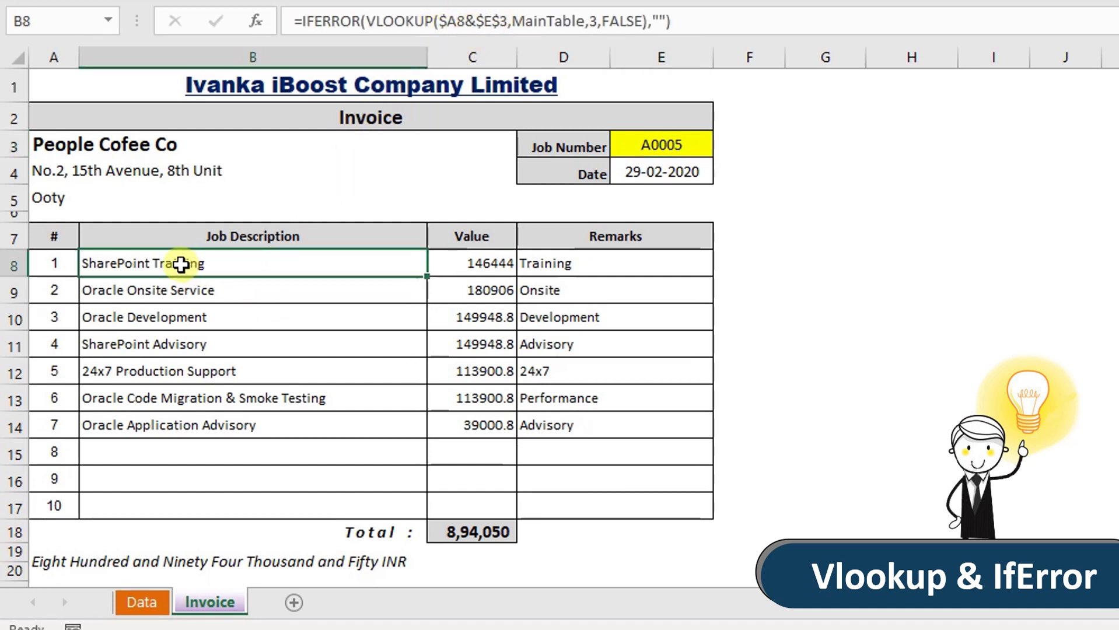
left_click(142, 602)
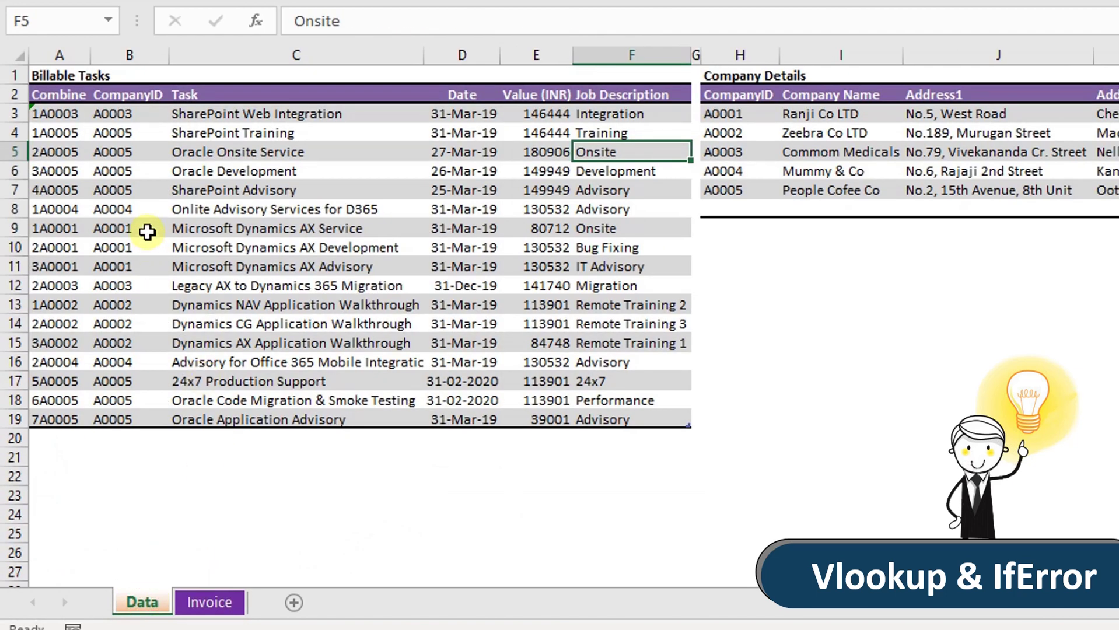
left_click_drag(68, 117, 71, 407)
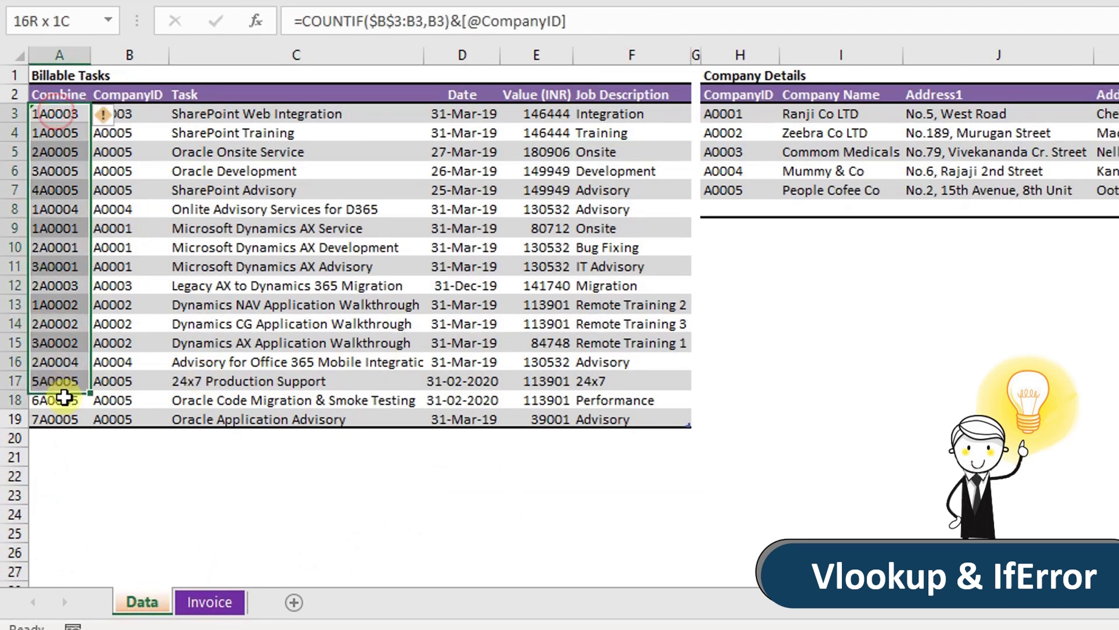
left_click_drag(122, 117, 114, 413)
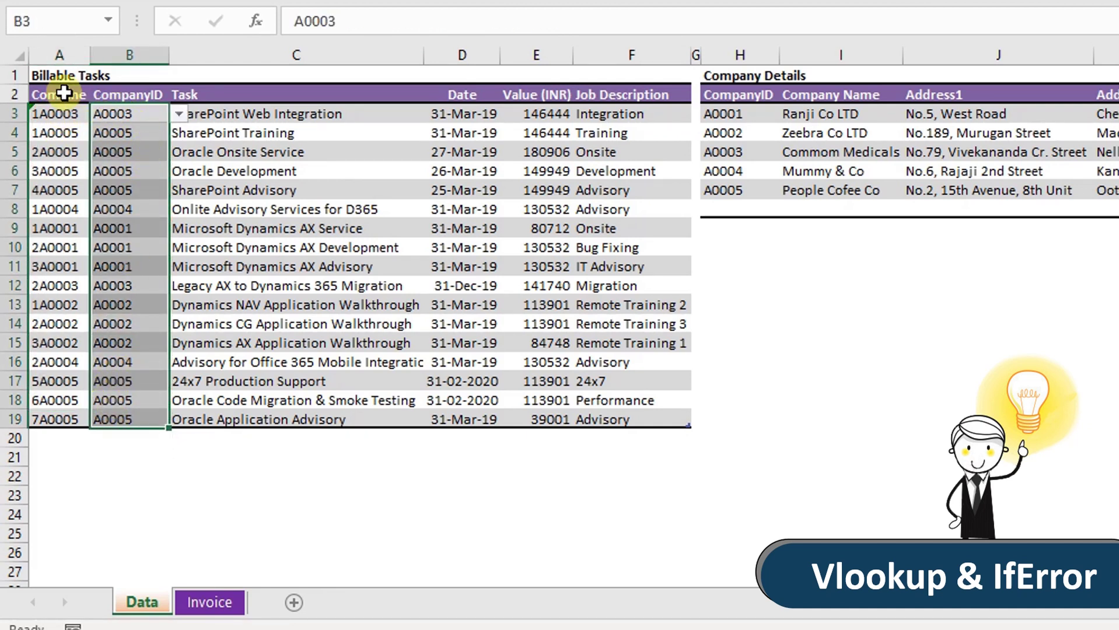
left_click(130, 113)
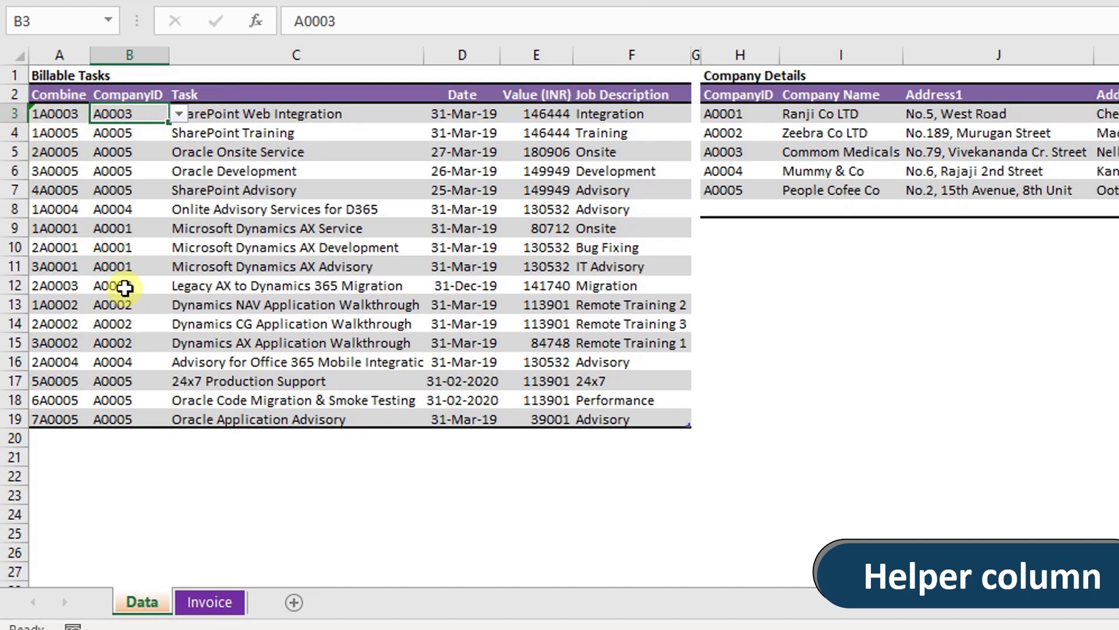
left_click(51, 268)
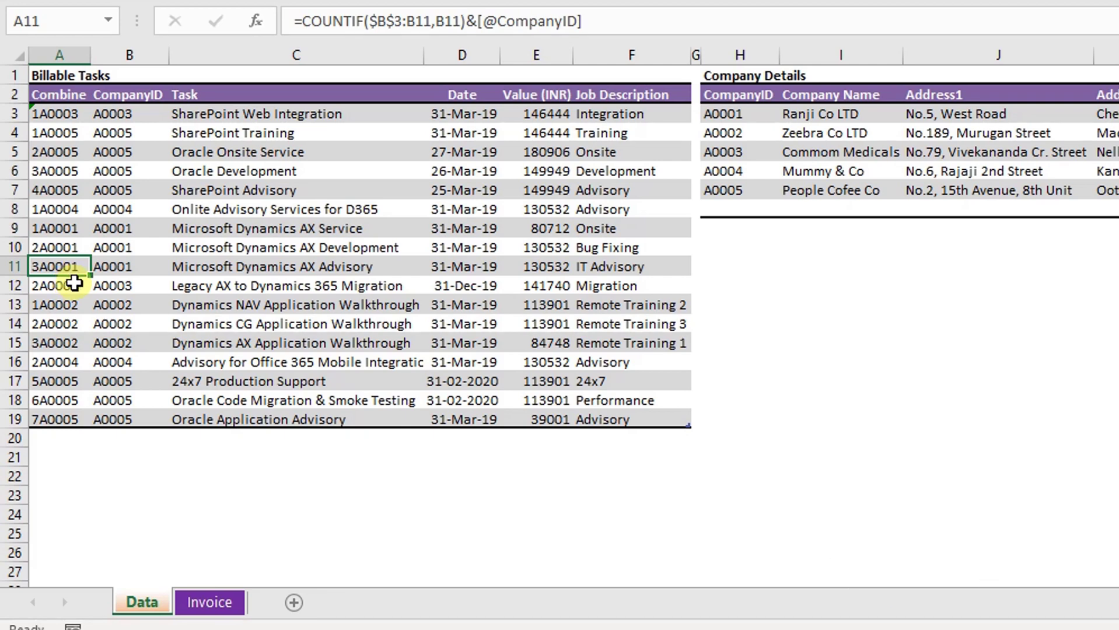
left_click(188, 603)
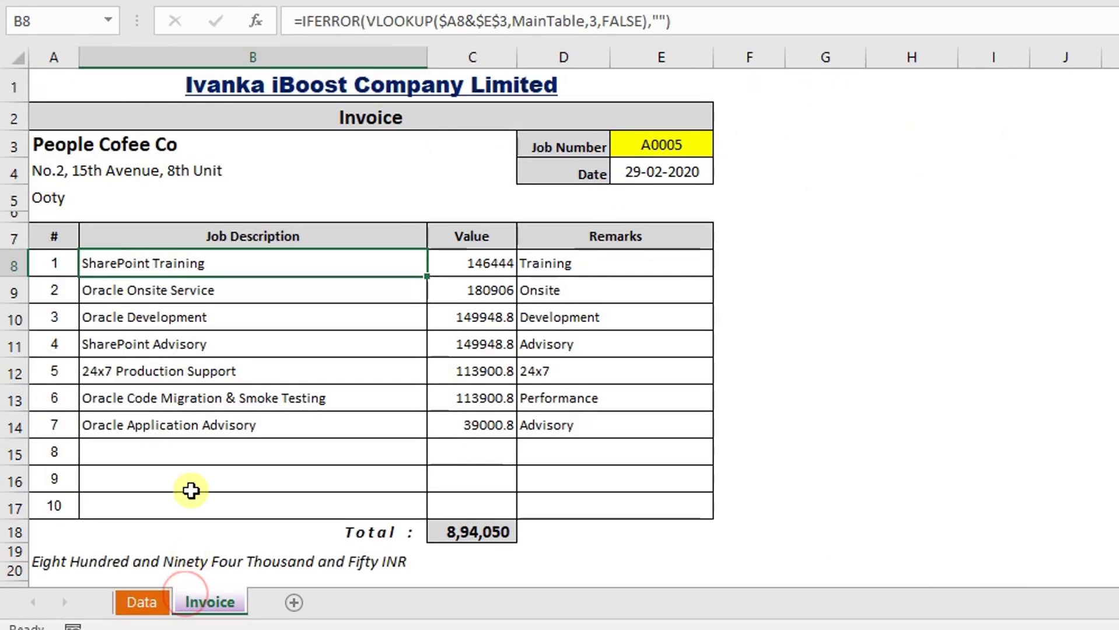
- Copy the invoice lines B8:E17, cancel the copy, and go to the Data sheet
left_click_drag(47, 266, 50, 503)
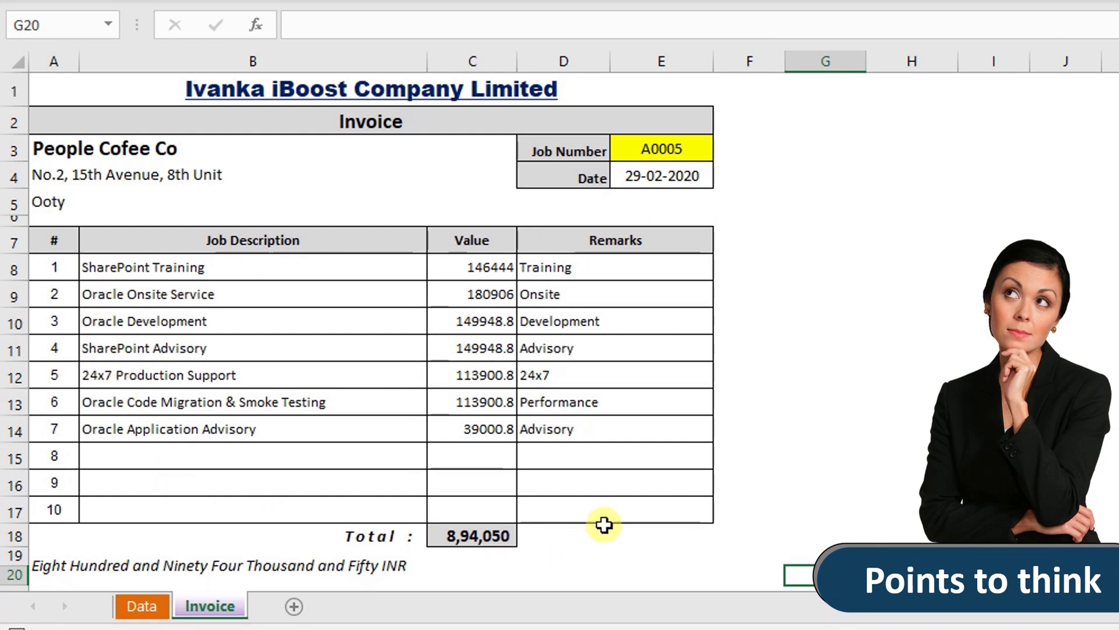
left_click_drag(671, 267, 207, 508)
key("ctrl+c")
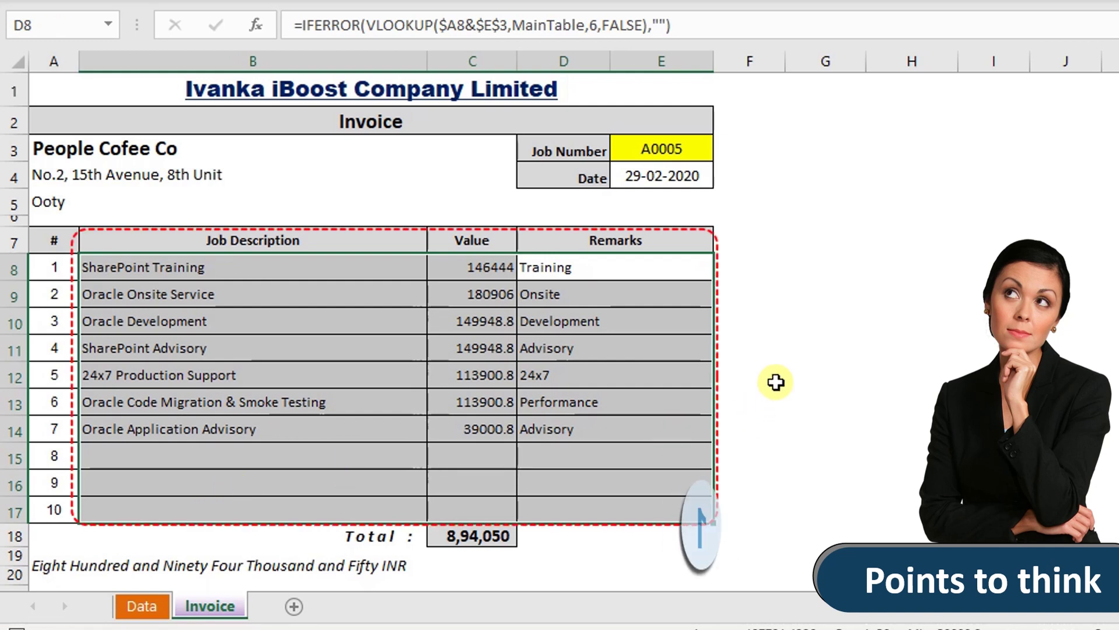
left_click(776, 382)
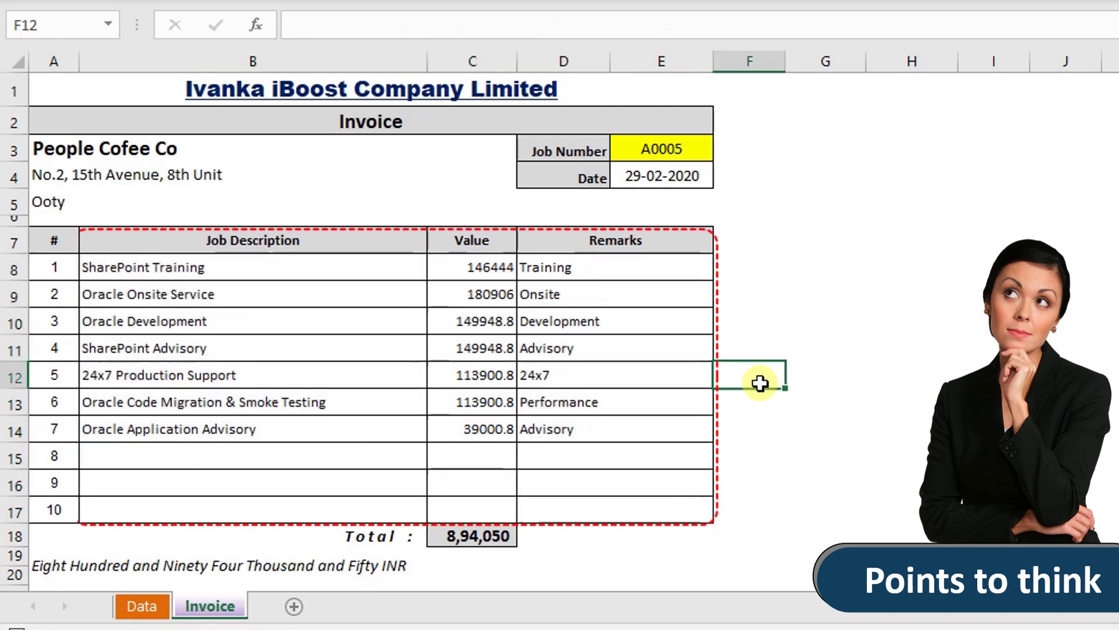
key("Escape")
left_click(156, 606)
left_click(155, 451)
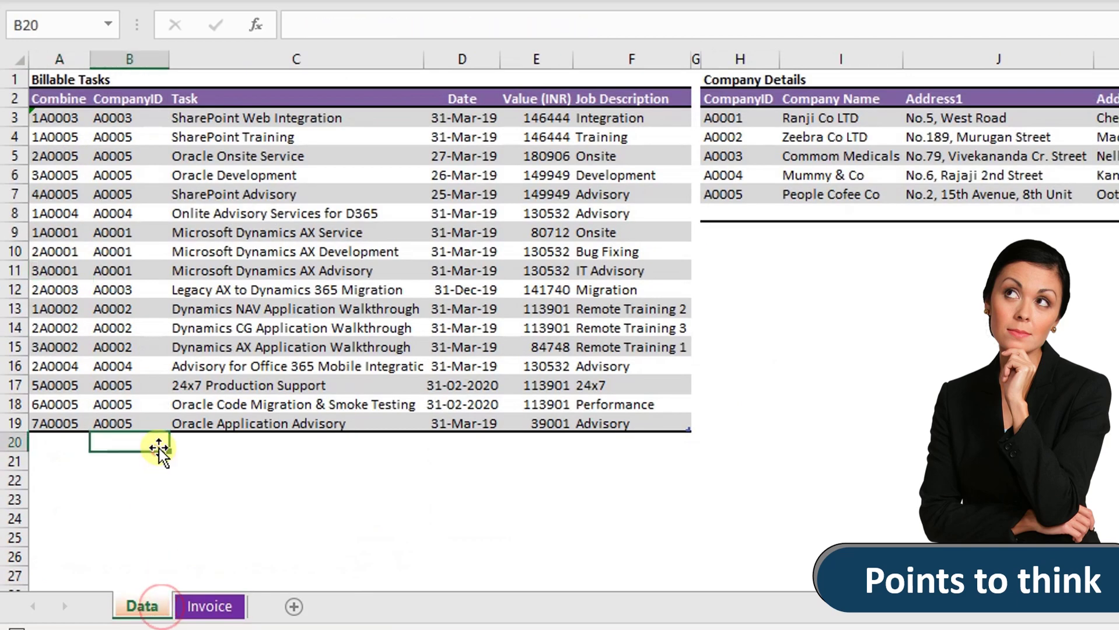
left_click_drag(130, 123, 142, 416)
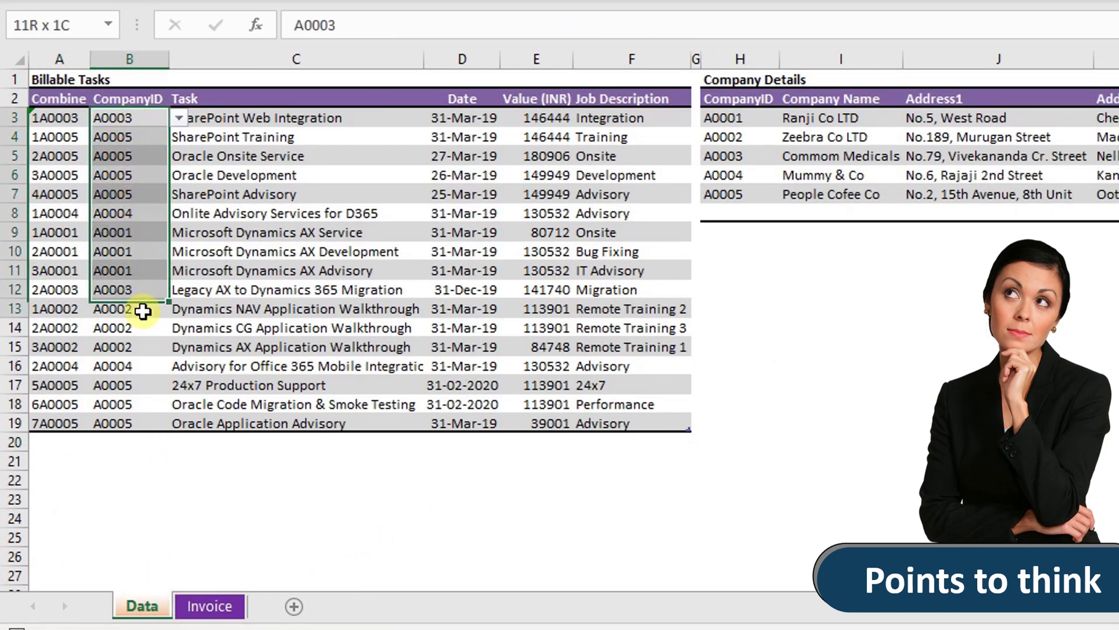
left_click(207, 604)
left_click(766, 153)
left_click(707, 154)
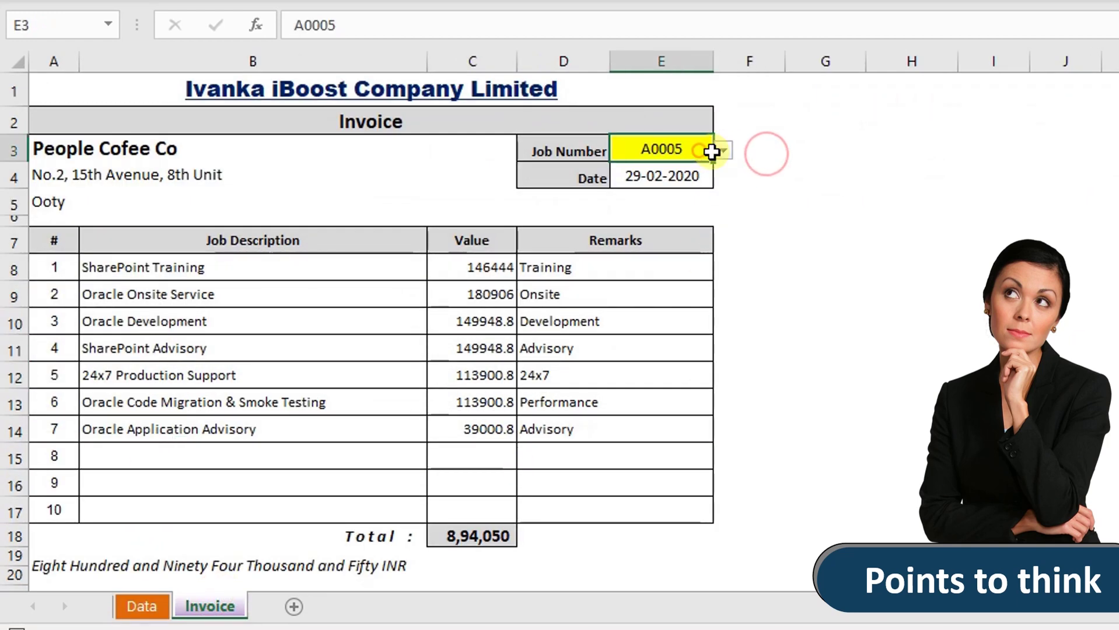
left_click(722, 151)
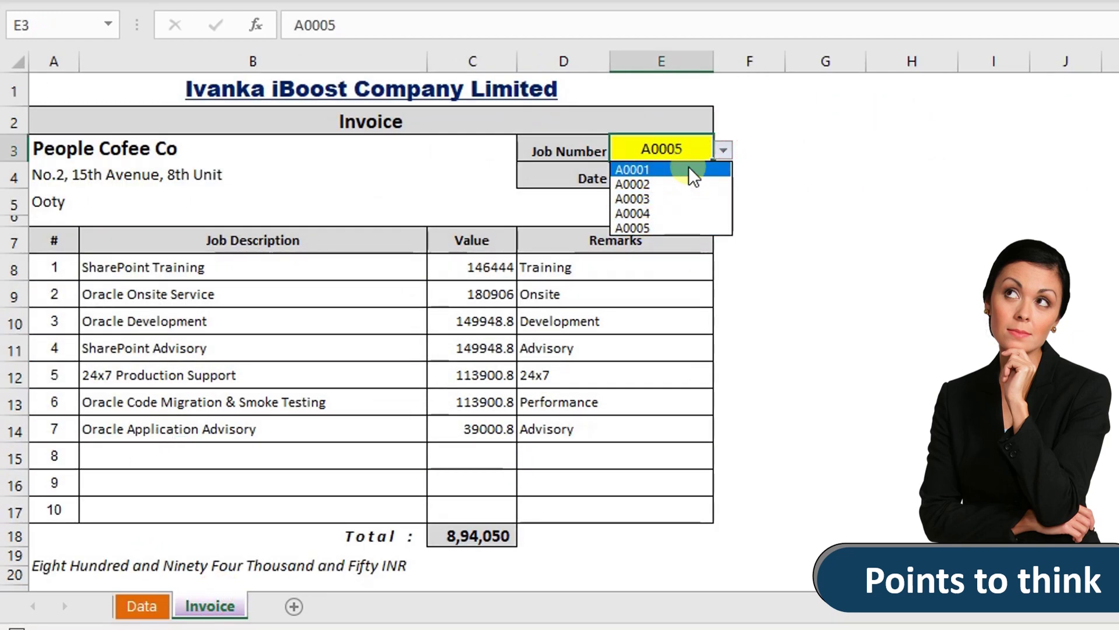
left_click(761, 158)
left_click(149, 605)
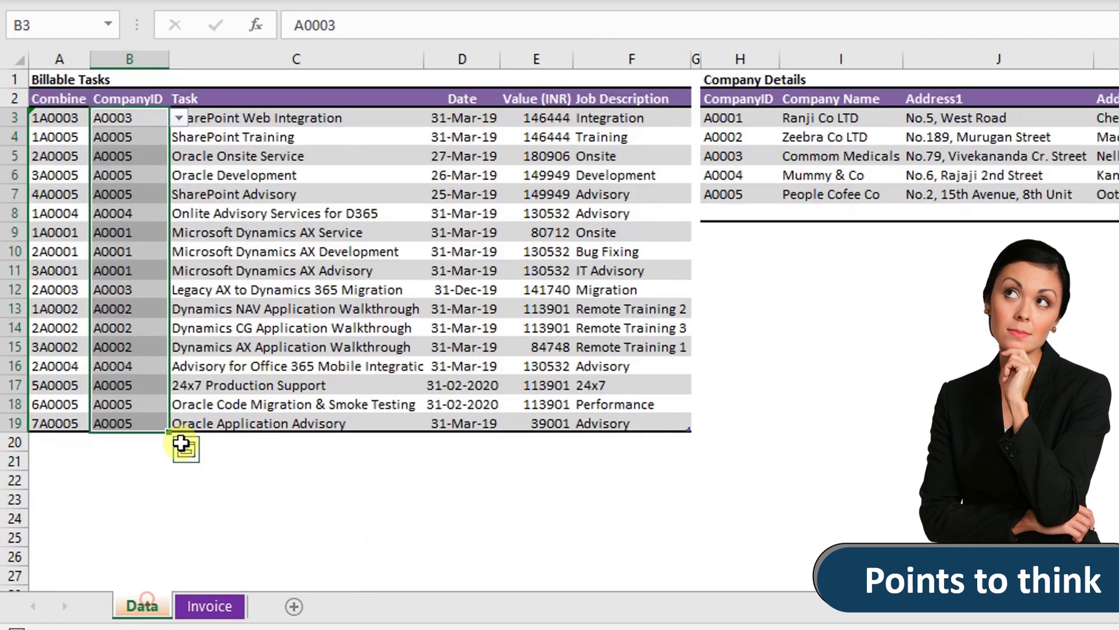
left_click(148, 117)
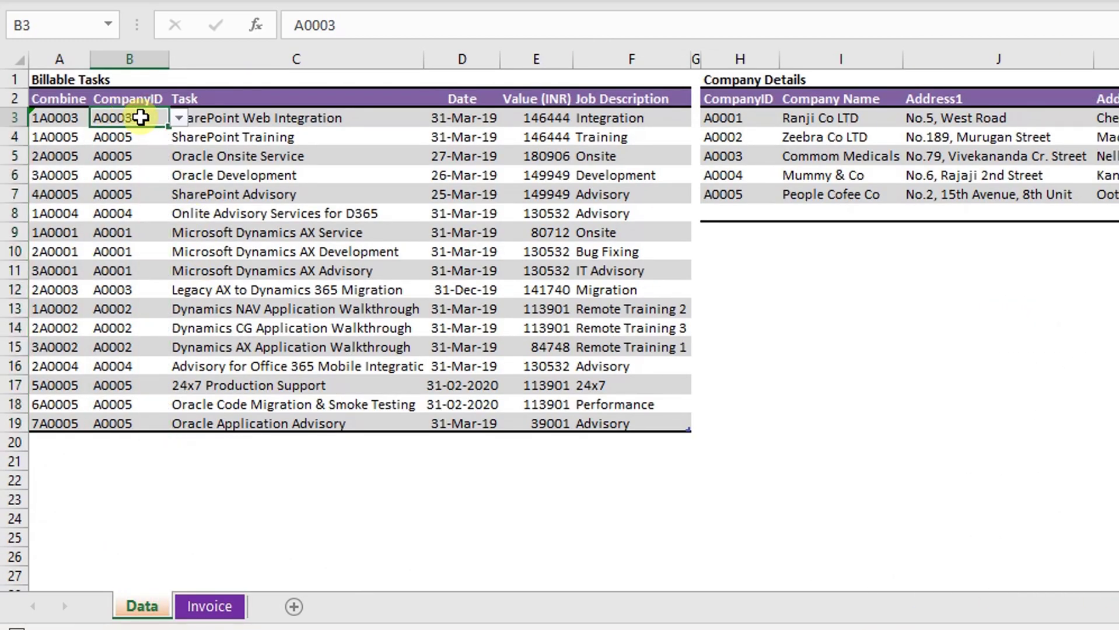
left_click(119, 136)
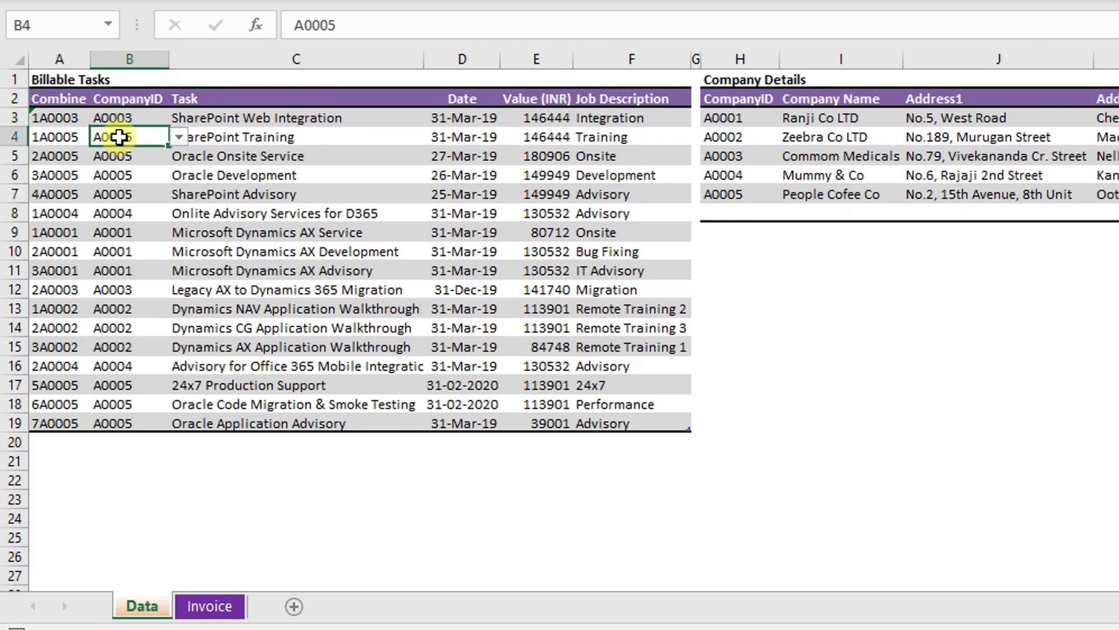
left_click(103, 153)
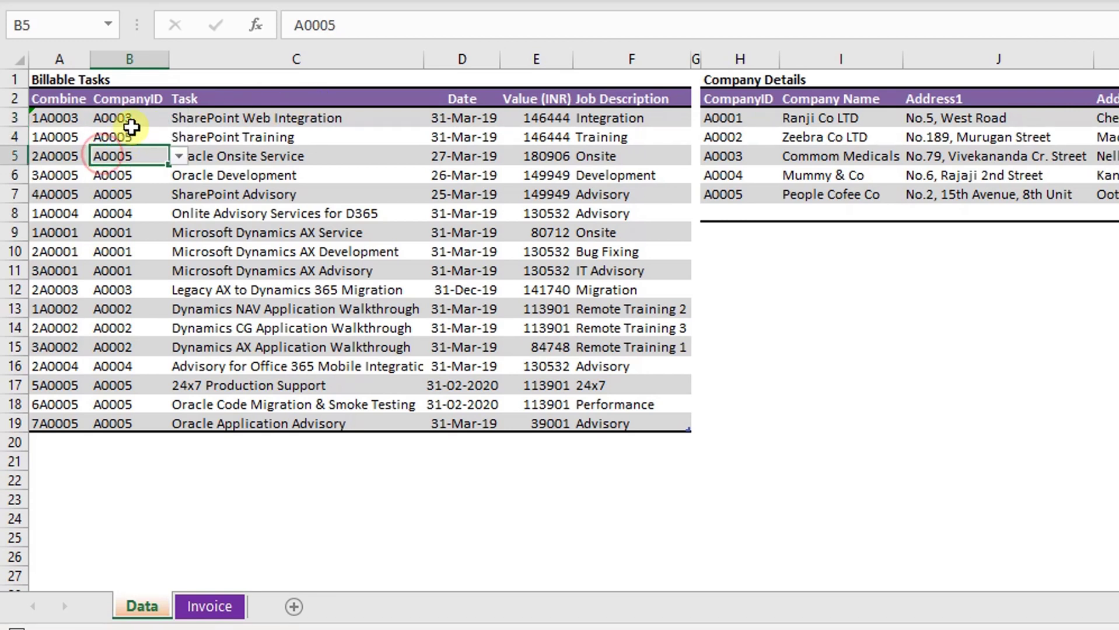
left_click_drag(133, 119, 148, 419)
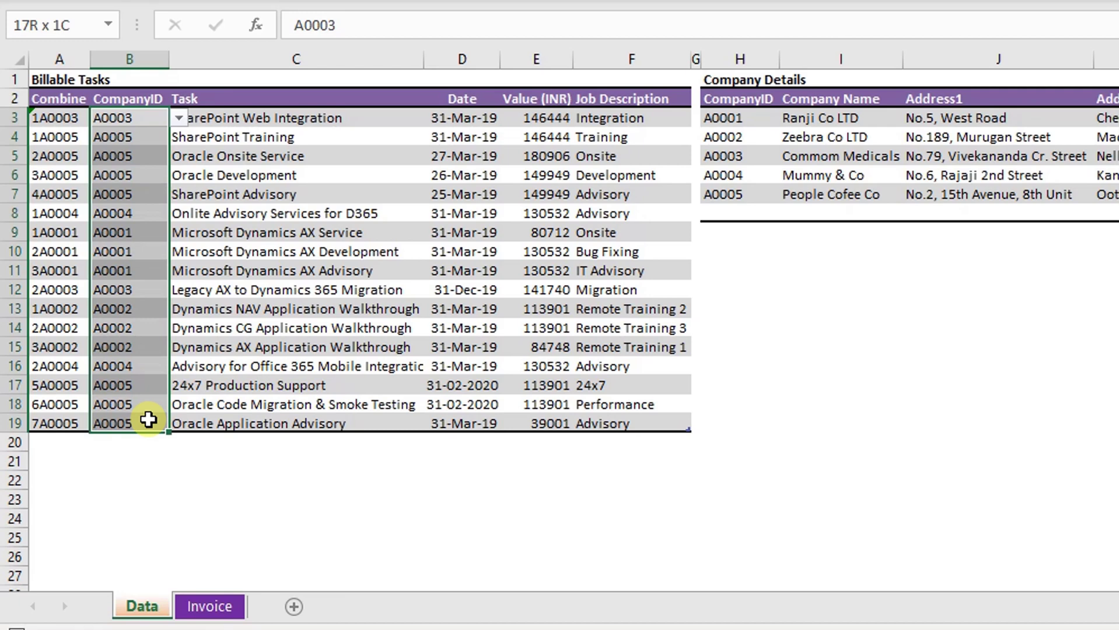
left_click(216, 601)
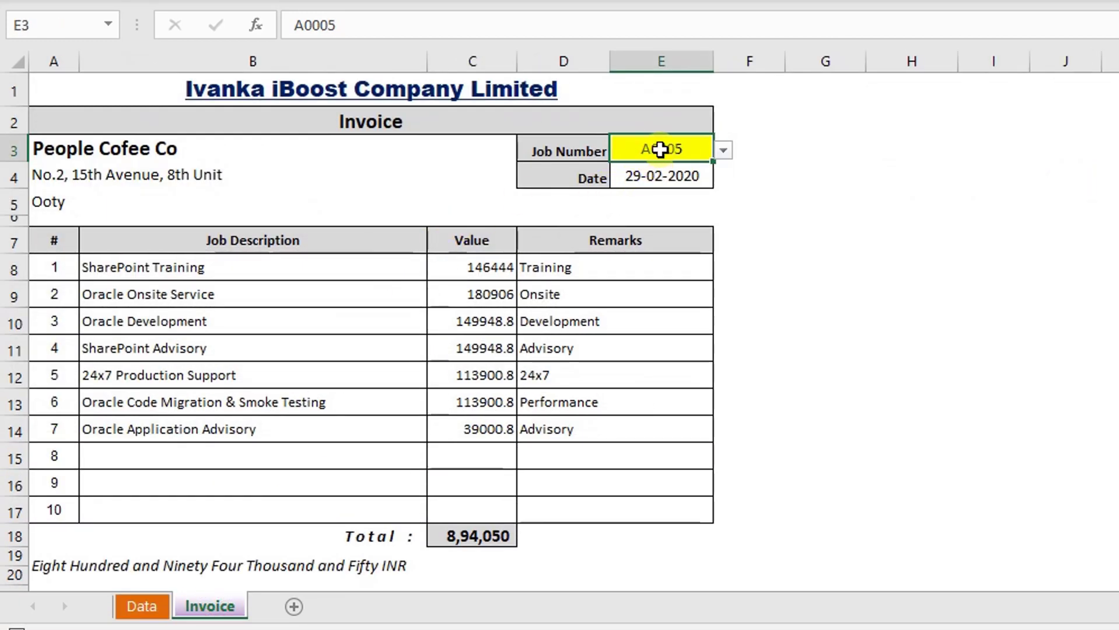
left_click(723, 150)
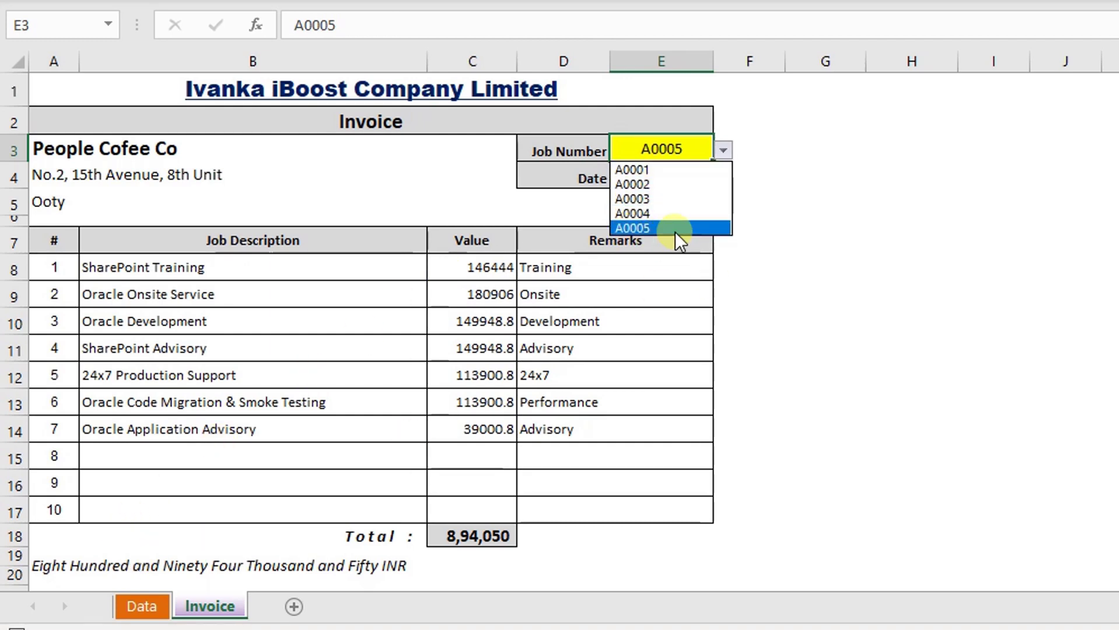
left_click(781, 167)
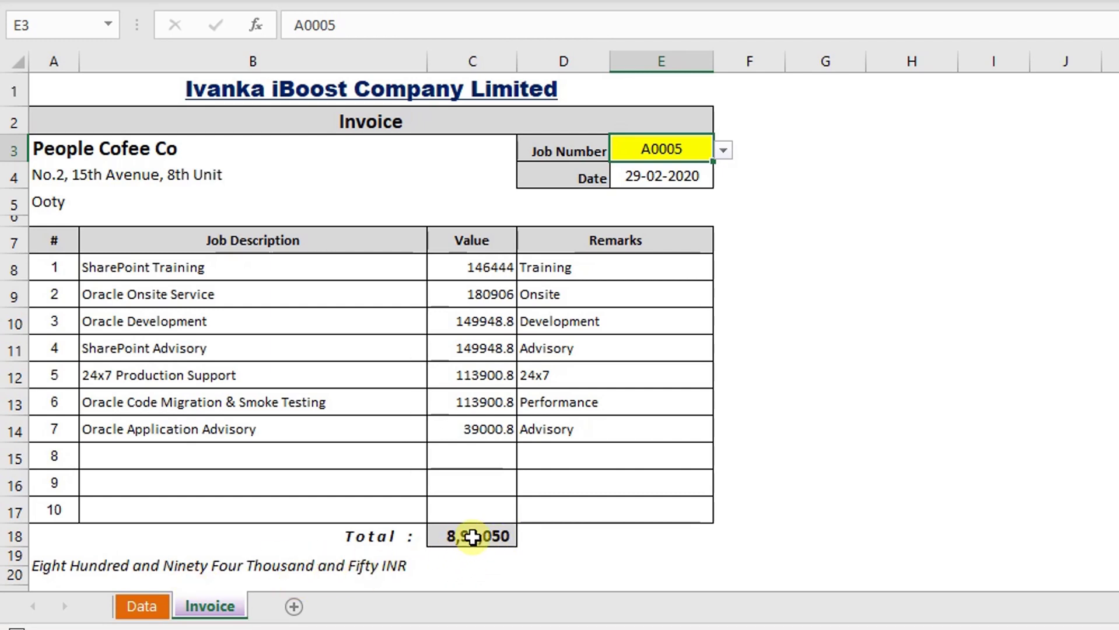
left_click(473, 537)
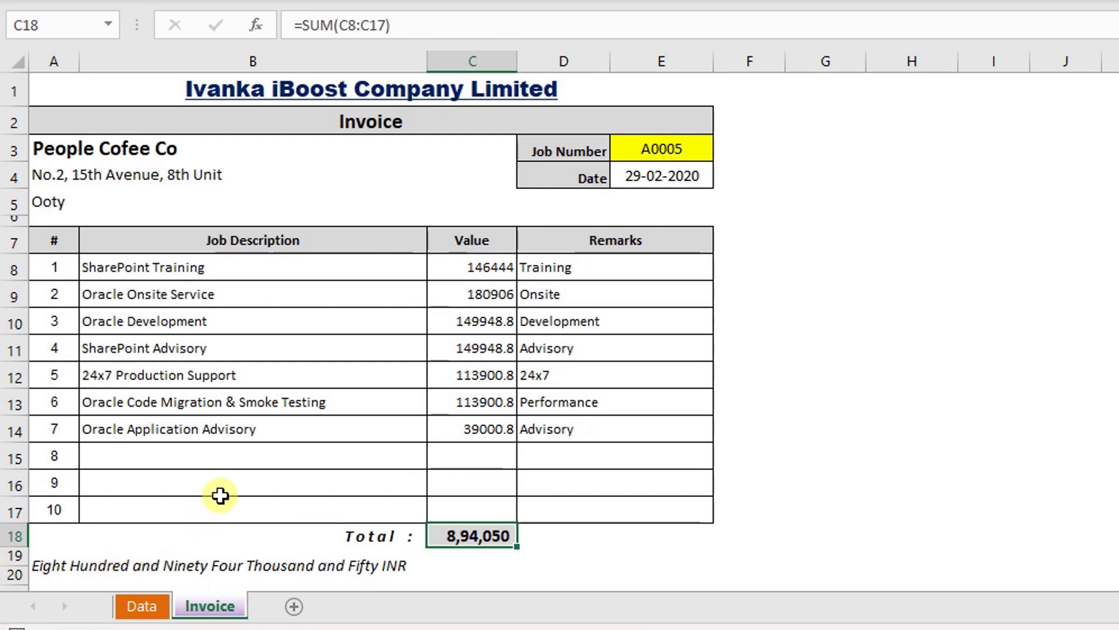
left_click(707, 152)
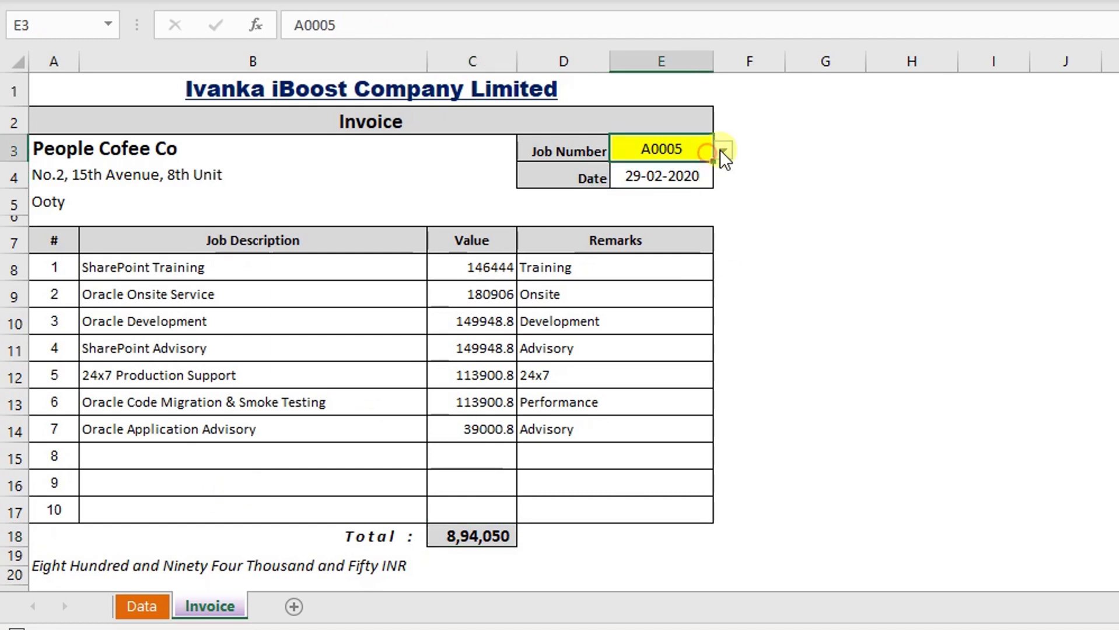
left_click(722, 150)
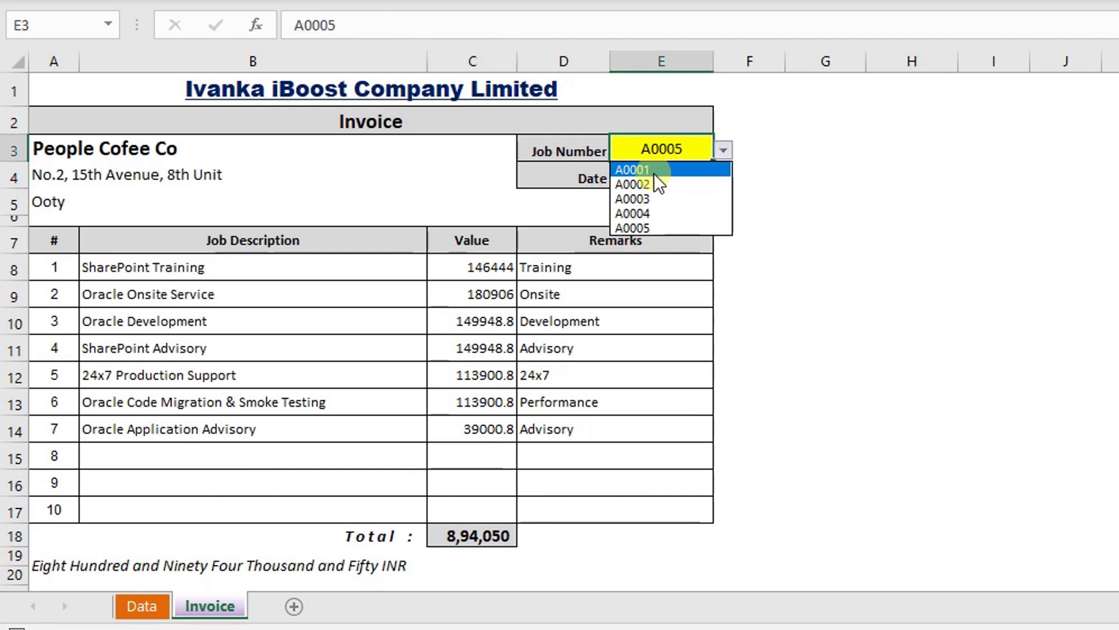
left_click(142, 605)
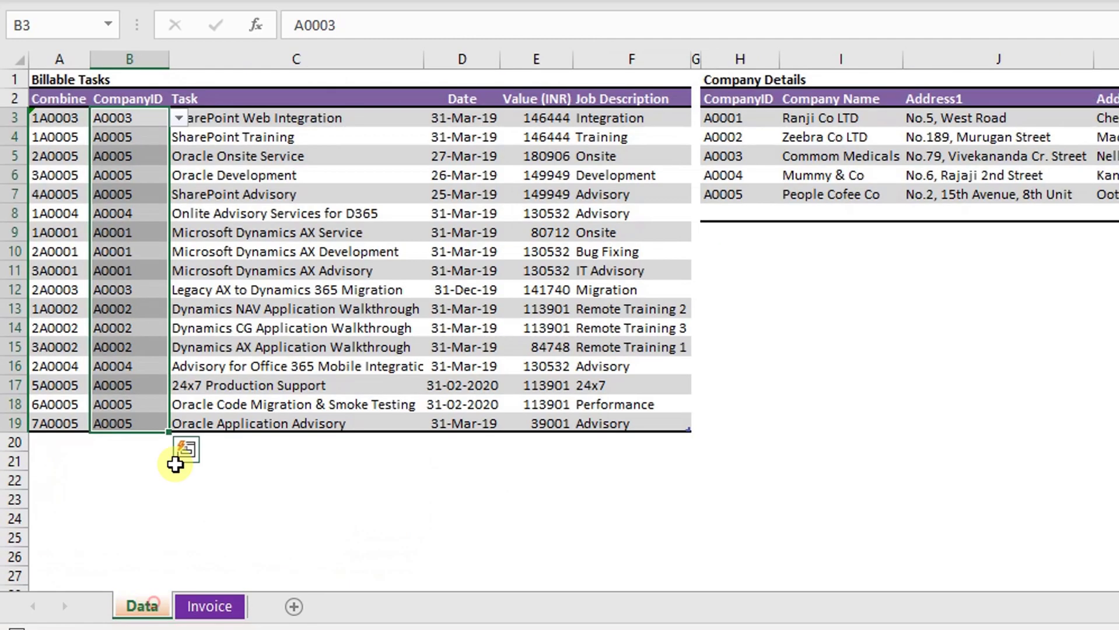
left_click_drag(133, 120, 150, 412)
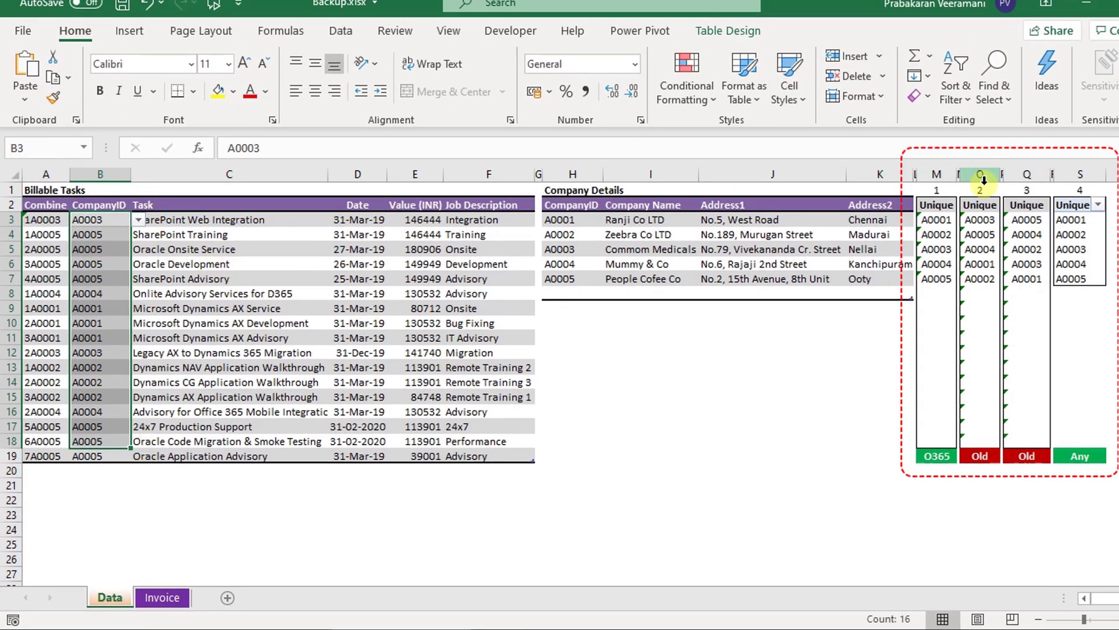
left_click_drag(934, 204, 936, 458)
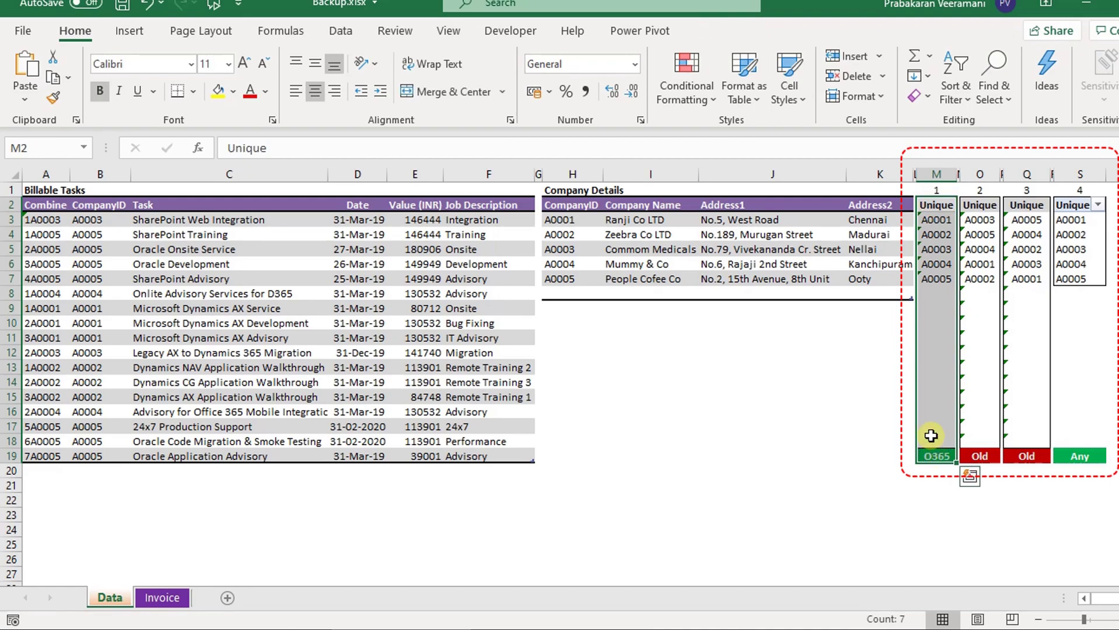
left_click(875, 419)
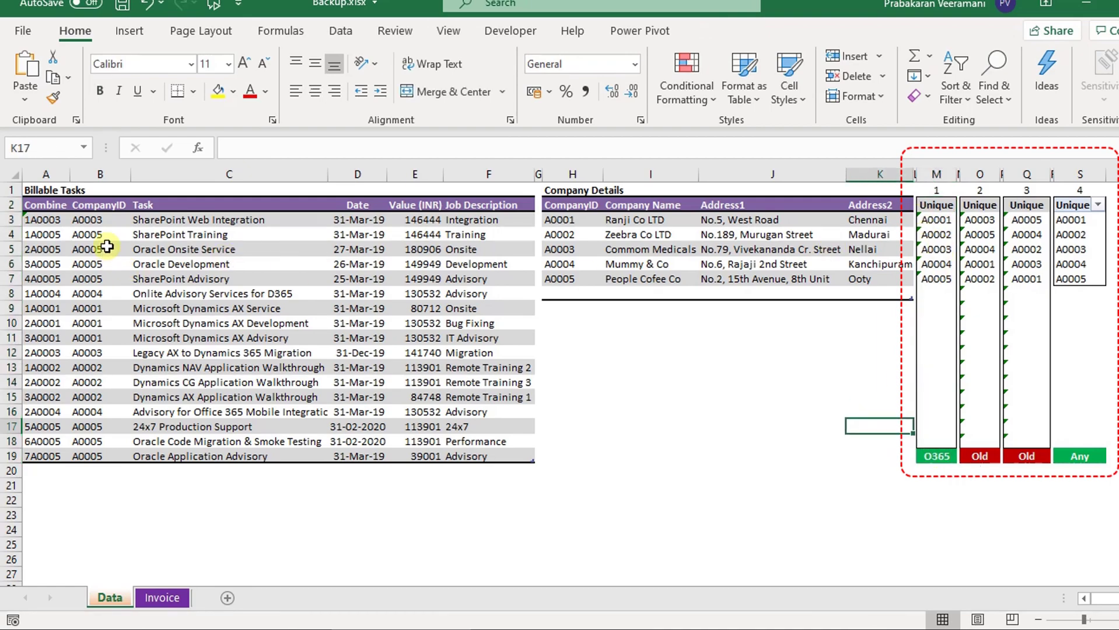
left_click_drag(87, 219, 88, 456)
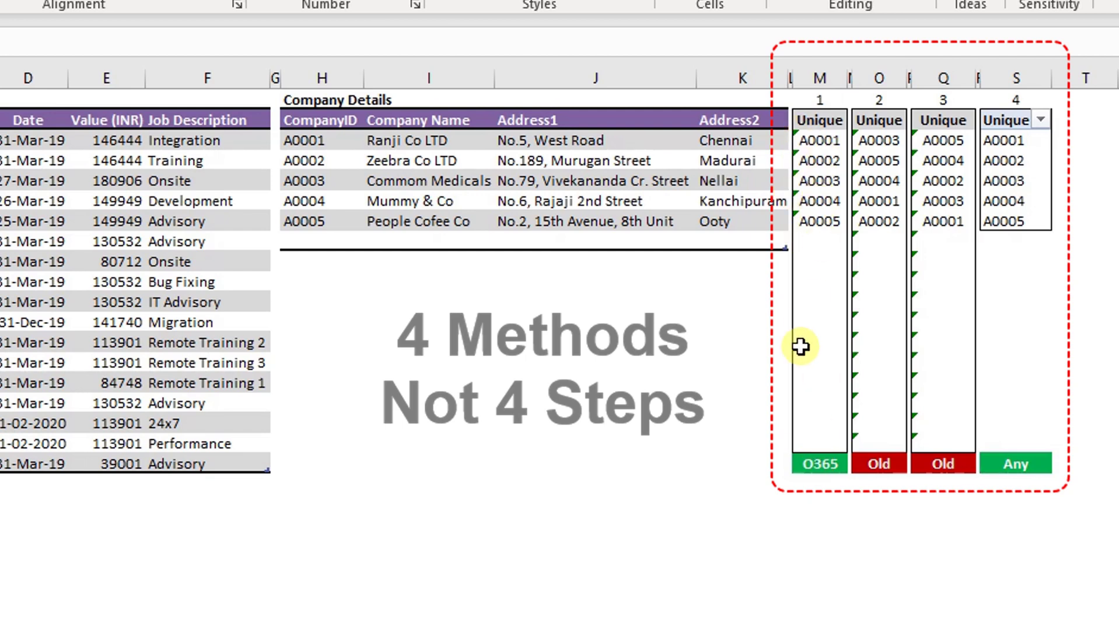
left_click(819, 500)
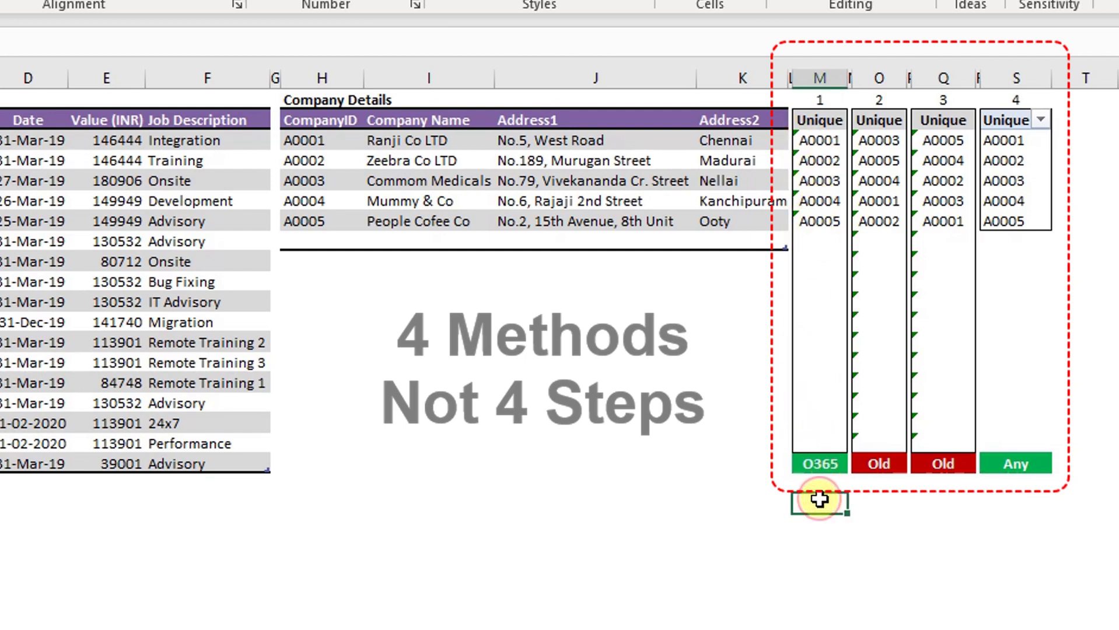
left_click_drag(880, 506, 964, 508)
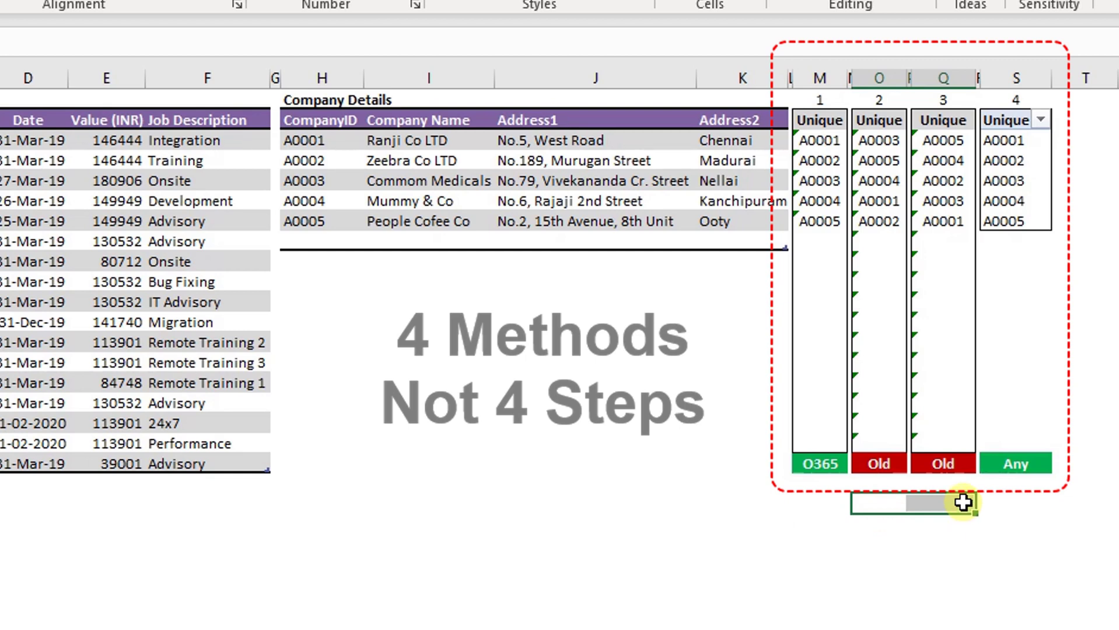
left_click(1011, 515)
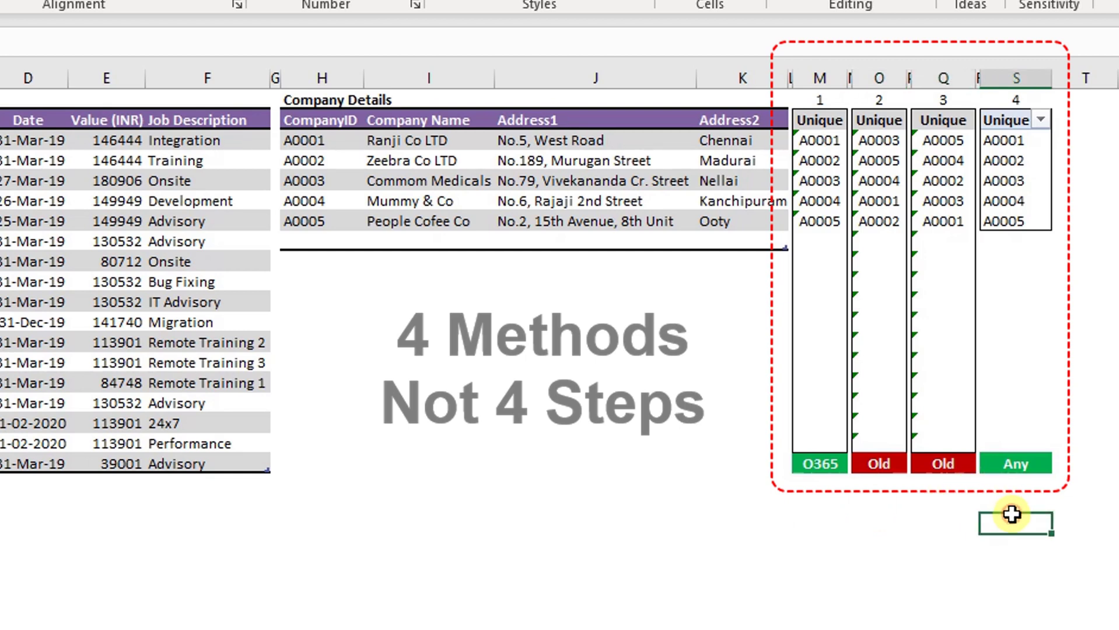
left_click(1012, 501)
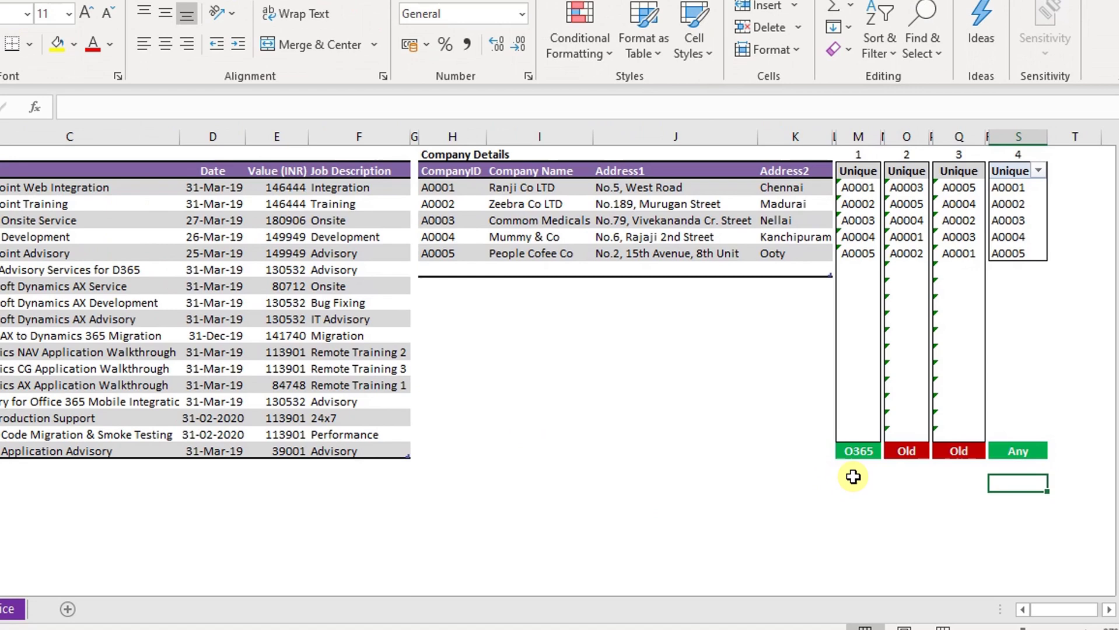
left_click(880, 468)
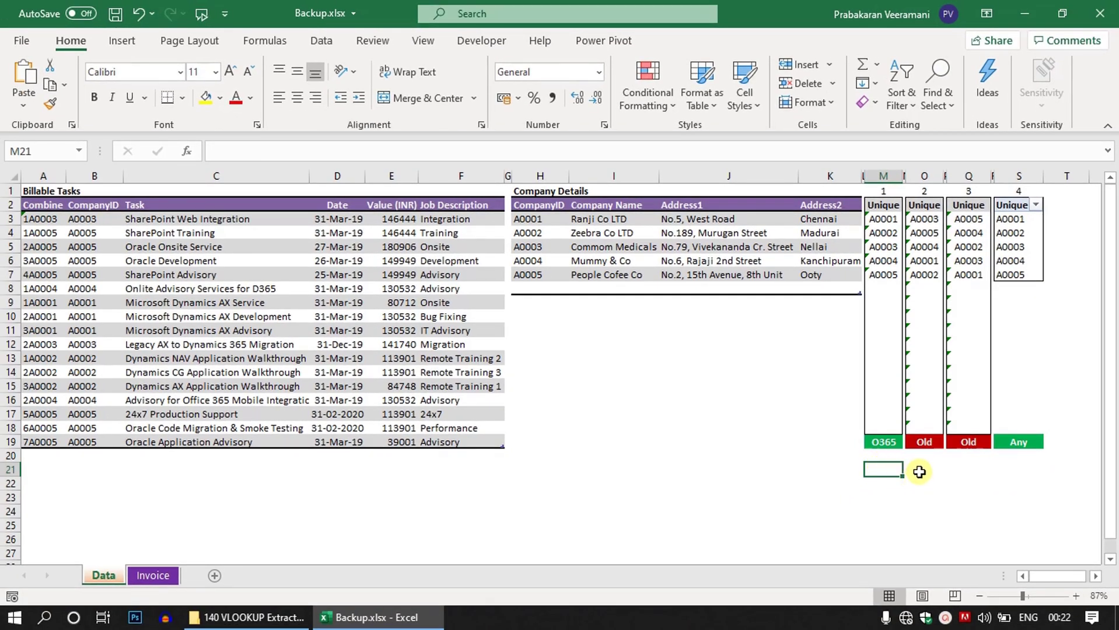
left_click(967, 469)
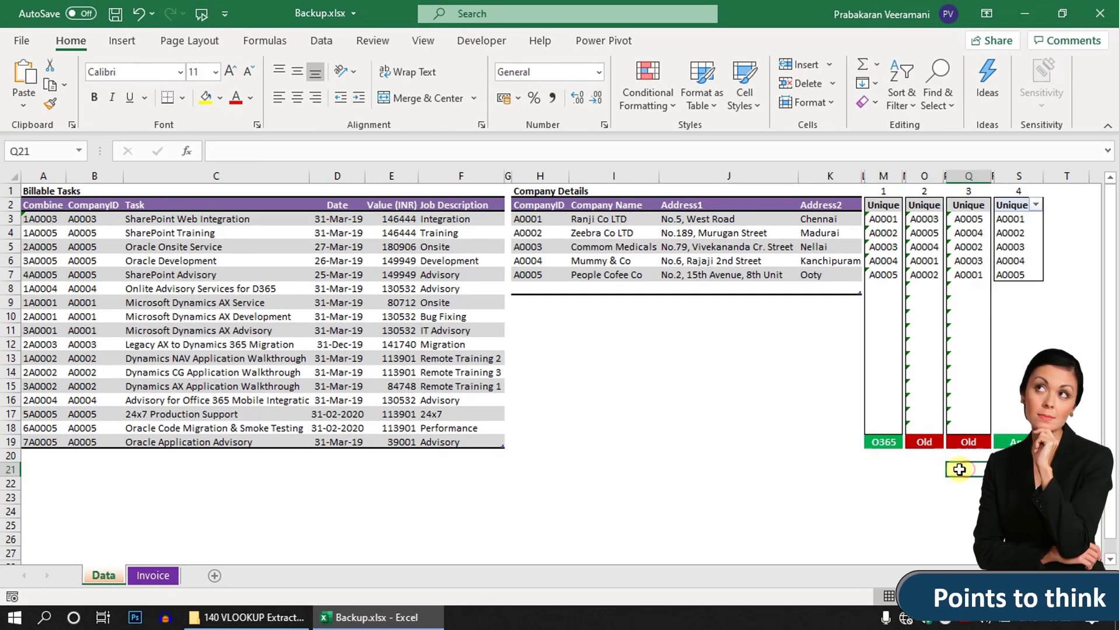
left_click(1019, 469)
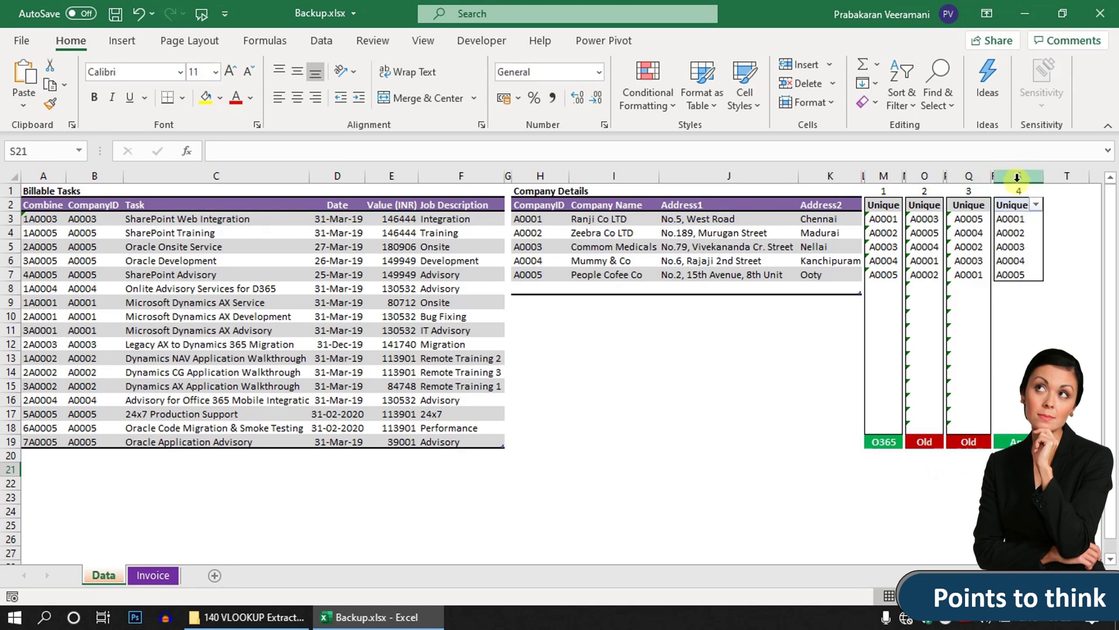
left_click(1015, 187)
key("ctrl+shift+Down")
key("ctrl+shift+Down")
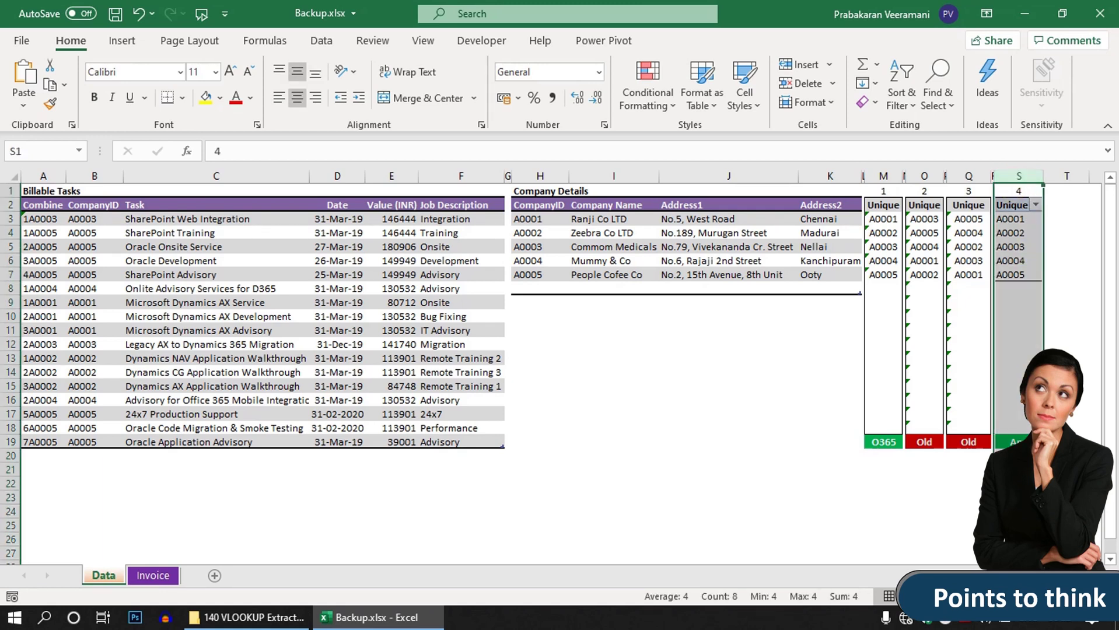
left_click(1018, 483)
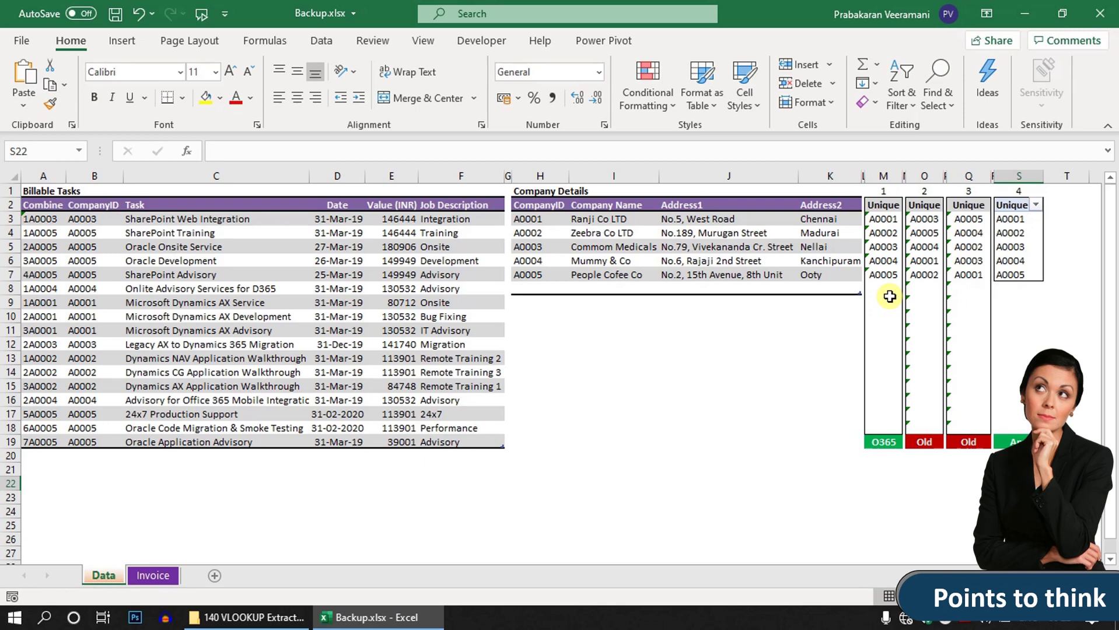
- Return to the Invoice sheet and select cell G3
left_click(166, 574)
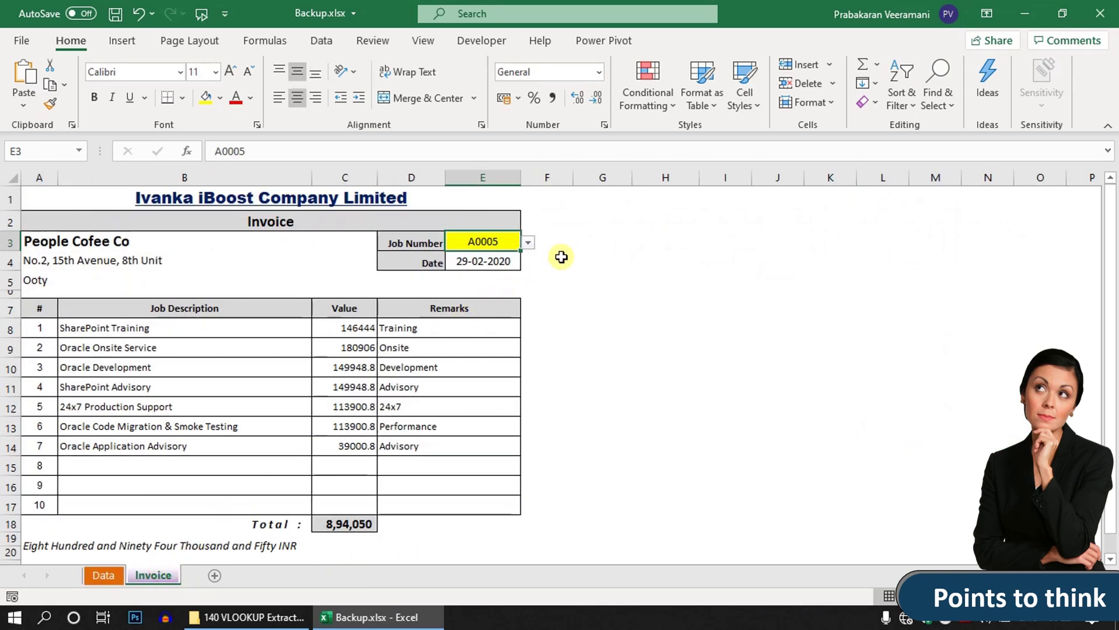
left_click(578, 242)
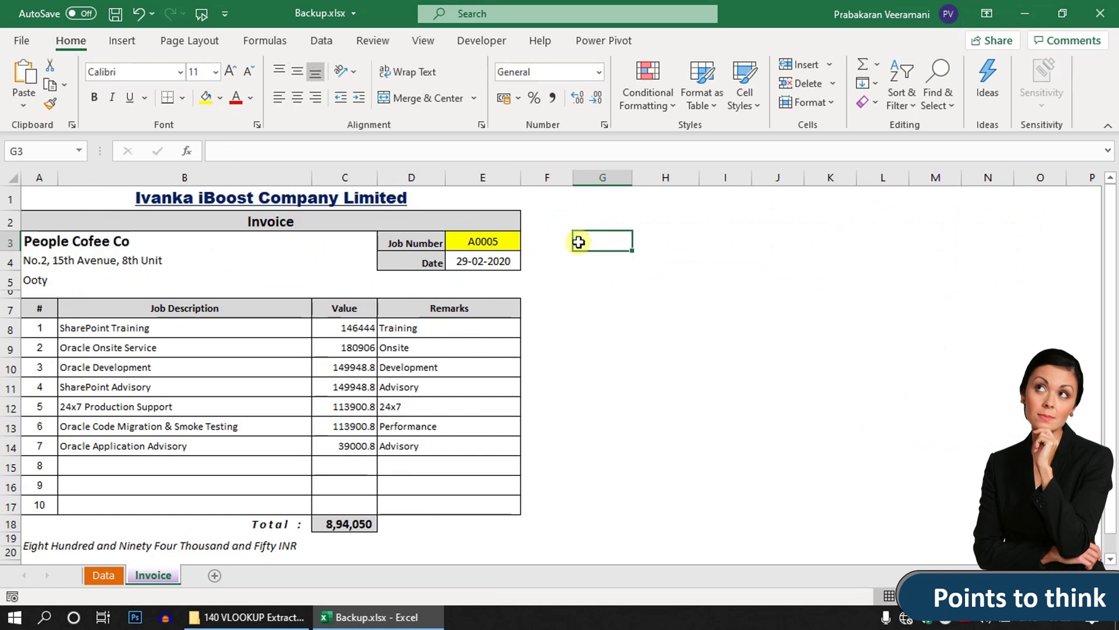